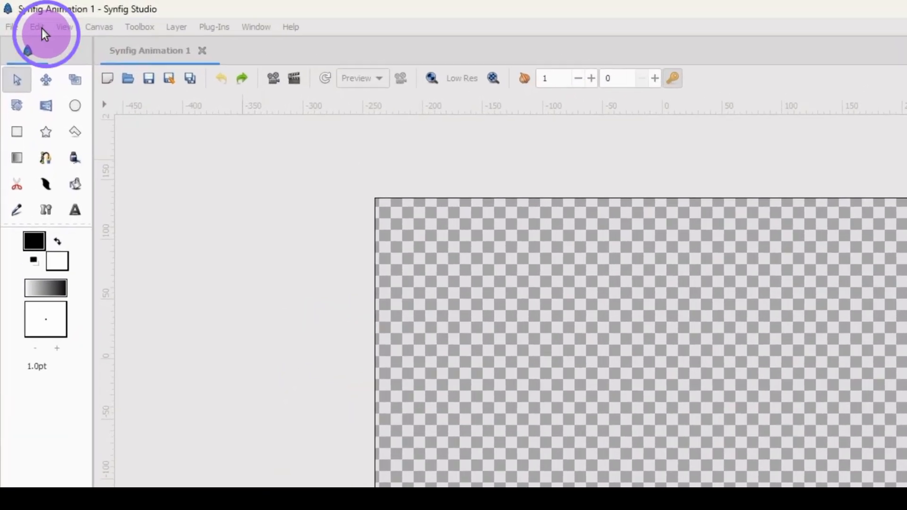
Step: Turn on the dark UI theme in the interface preferences and apply the change
left_click(42, 28)
left_click(79, 265)
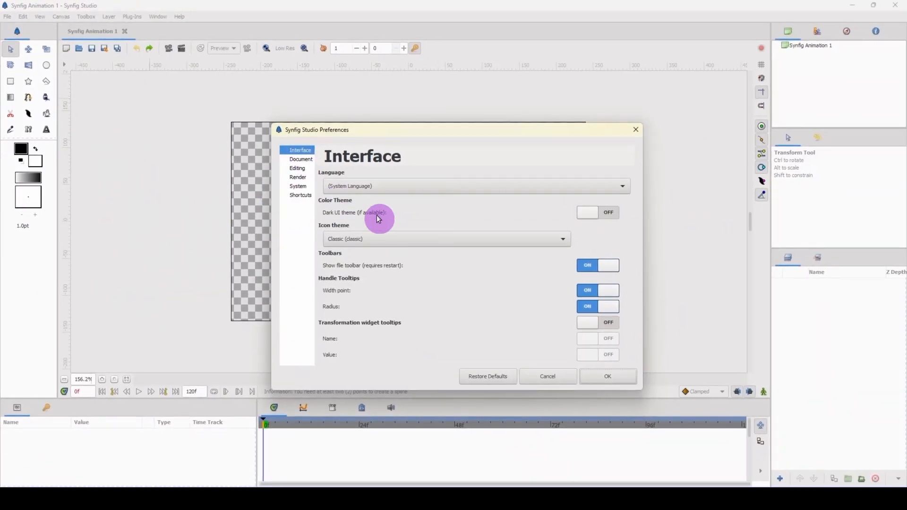
left_click(603, 212)
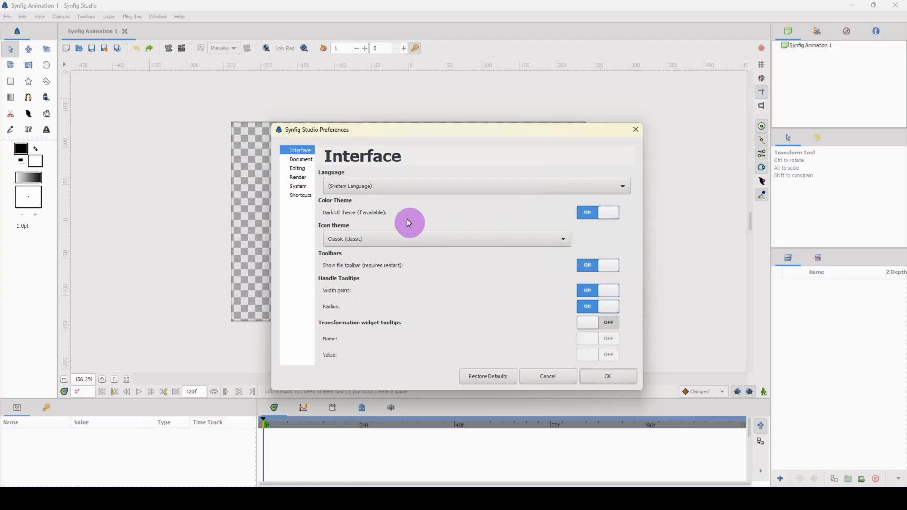
left_click(606, 381)
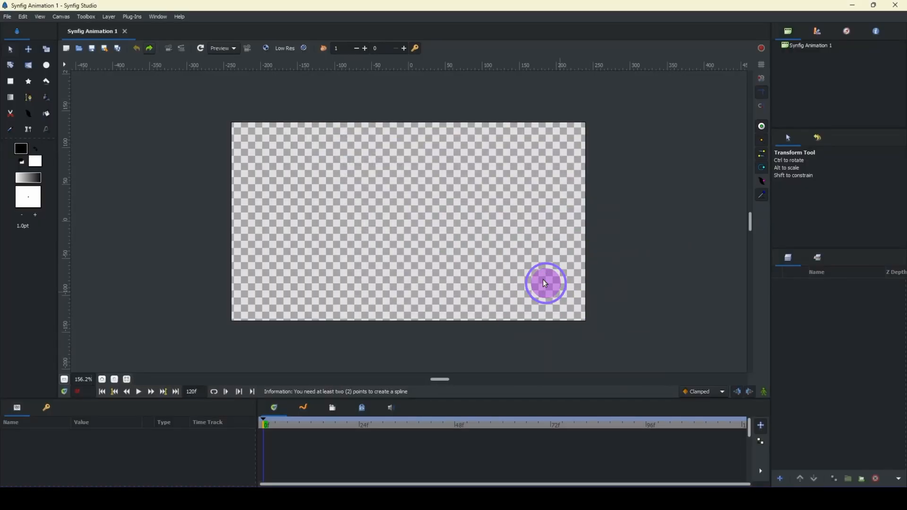
Step: Import the PlantConcept image from the Planty folder onto the canvas and scale it down to about 0.143 so the plant fits
left_click(176, 501)
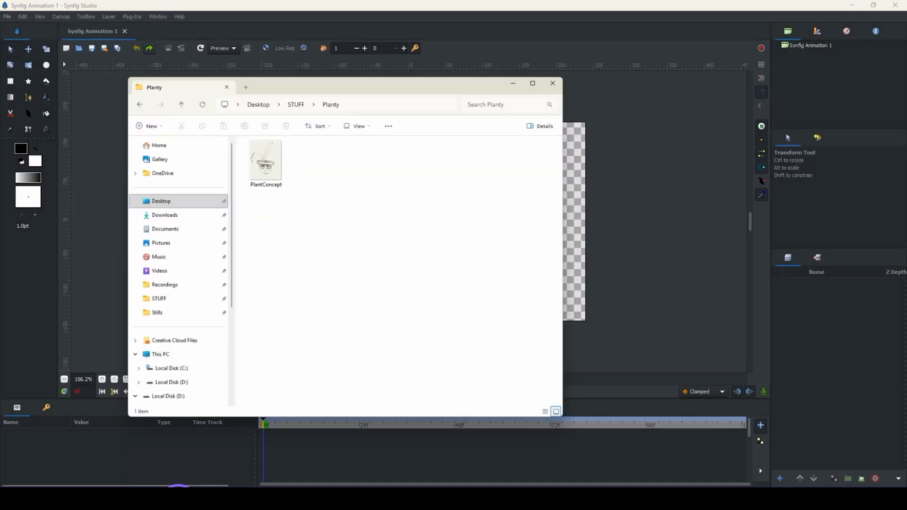
left_click_drag(279, 149, 628, 243)
left_click(542, 50)
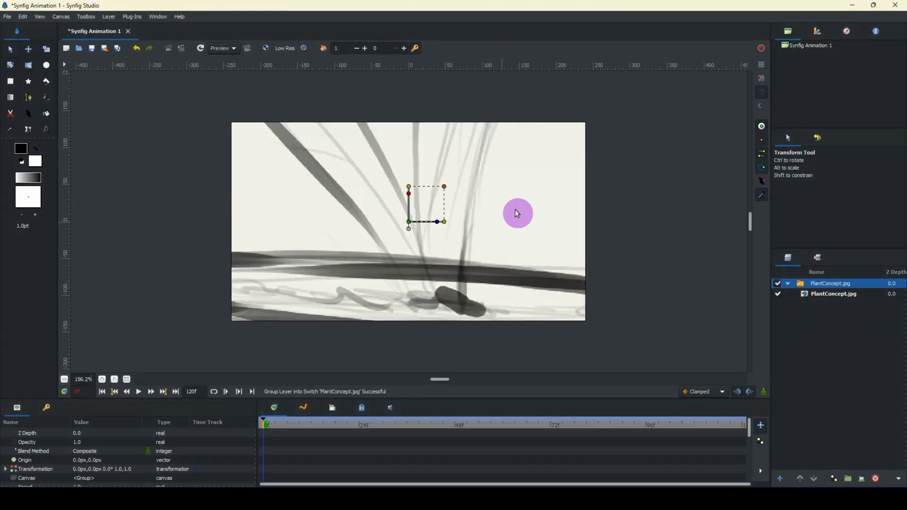
mouse_move(445, 191)
left_mouse_down()
mouse_move(432, 204)
mouse_move(444, 189)
left_mouse_up()
left_click_drag(444, 187, 430, 204)
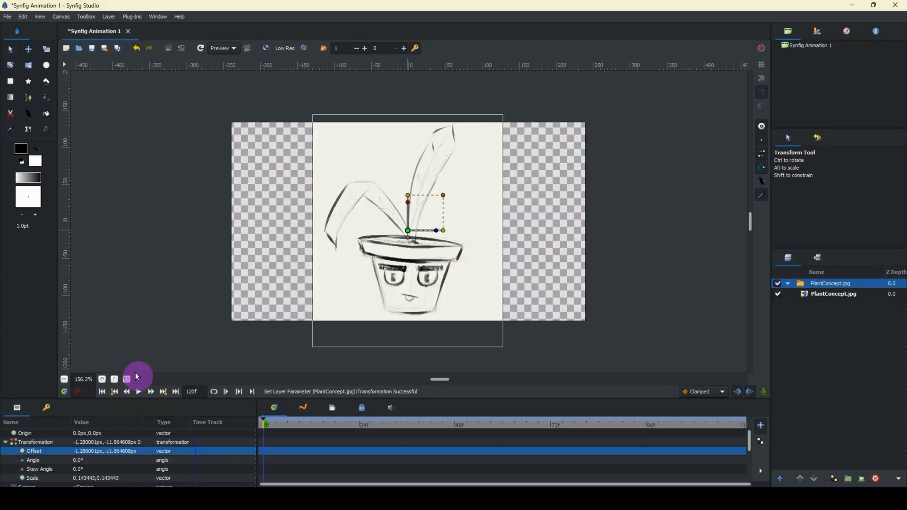
Step: Trace the drooping leaf with straight spline segments as an Advanced Outline layer, starting and ending inside the pot opening
left_click(102, 379)
left_click(101, 379)
mouse_move(211, 324)
left_mouse_down()
mouse_move(208, 305)
mouse_move(204, 324)
left_mouse_up()
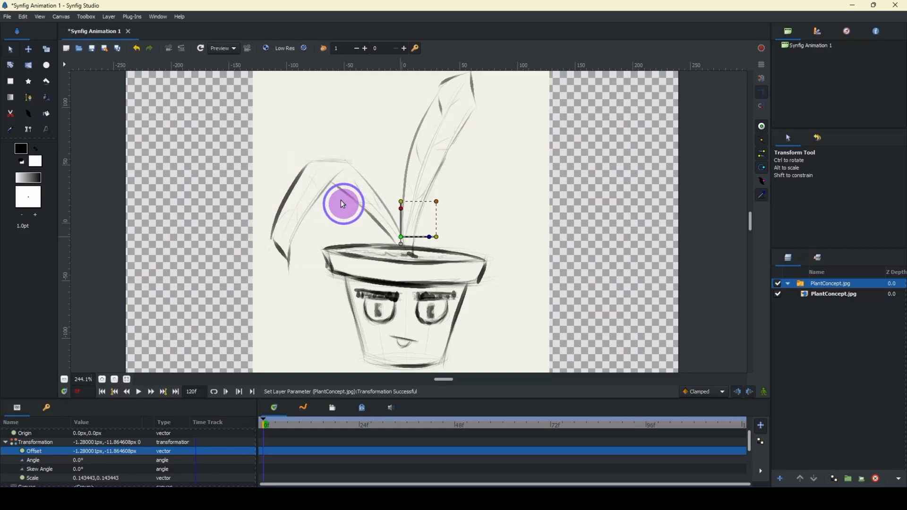
left_click(30, 95)
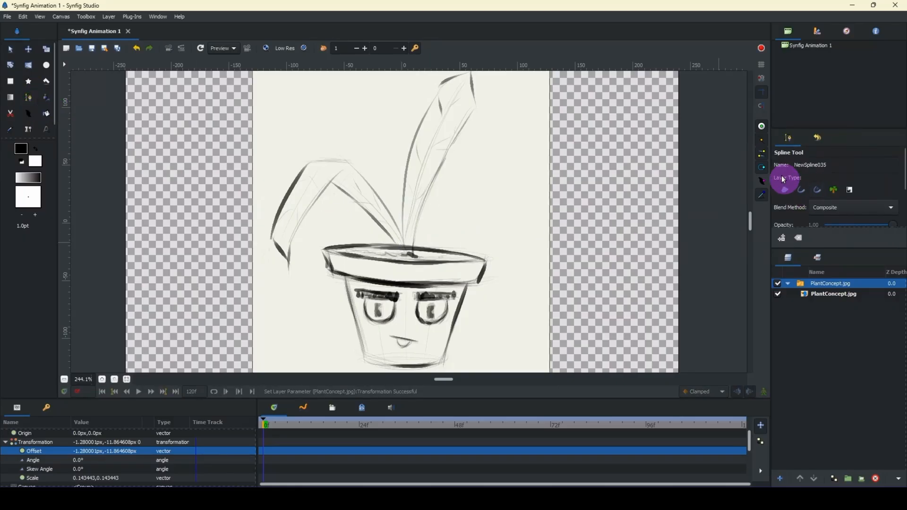
left_click(818, 191)
left_click(802, 191)
left_click(405, 249)
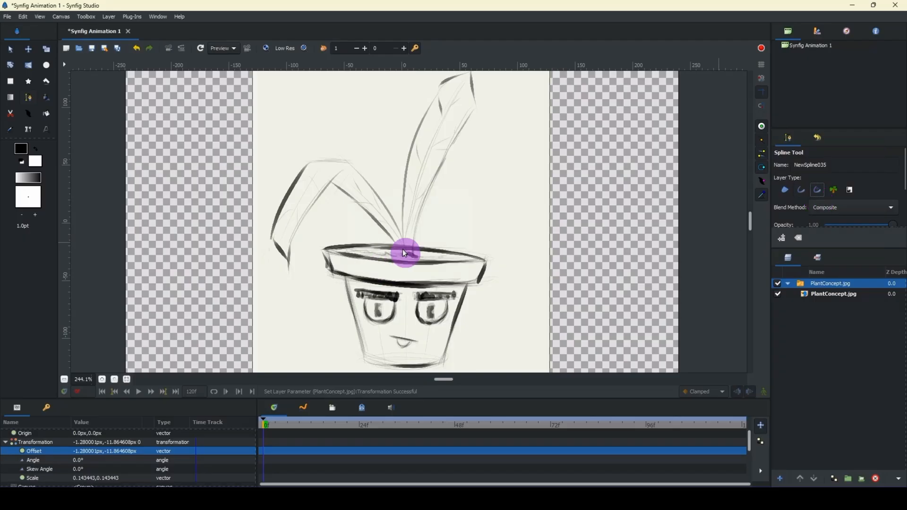
left_click(347, 162)
left_click(307, 162)
left_click_drag(271, 235, 292, 247)
left_click(291, 242)
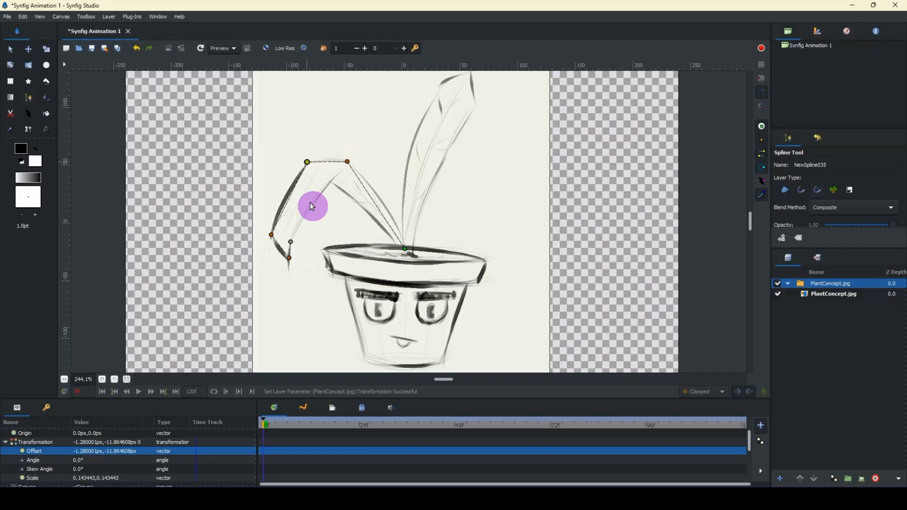
left_click(331, 184)
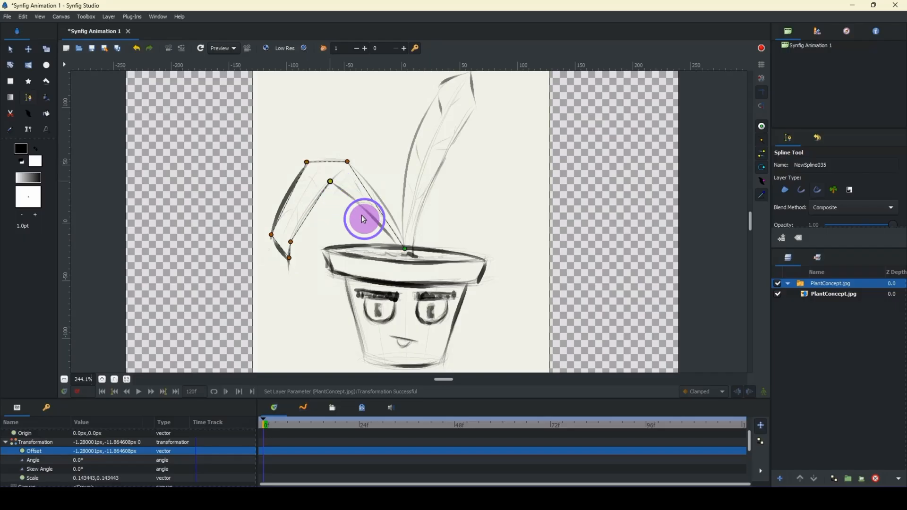
left_click(400, 249)
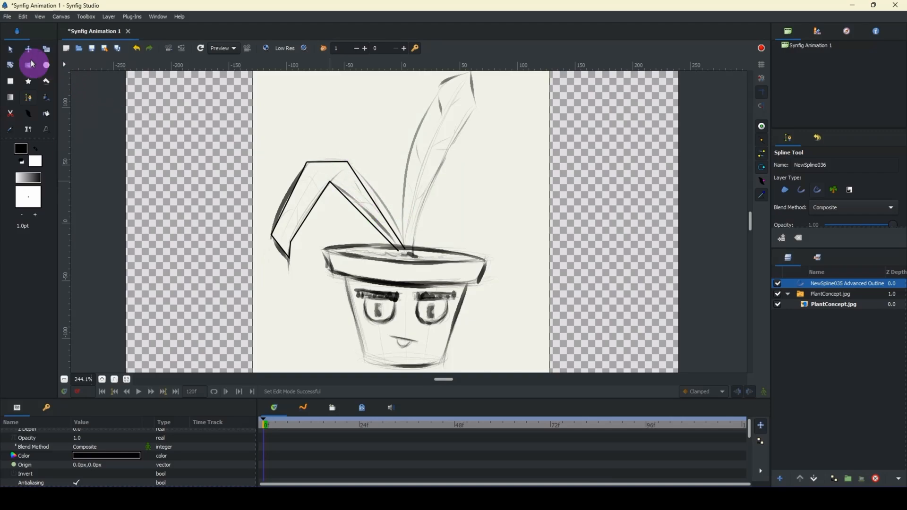
Step: Insert a shape-keeping vertex on the leaf's outer edge near the stem, bow it outward to the sketch and adjust the base vertex
left_click(10, 49)
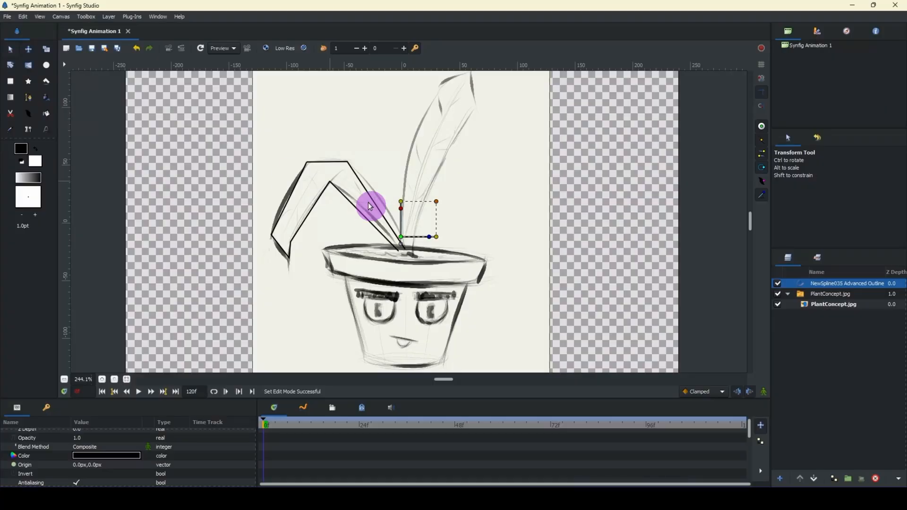
left_click(102, 380)
left_click(102, 379)
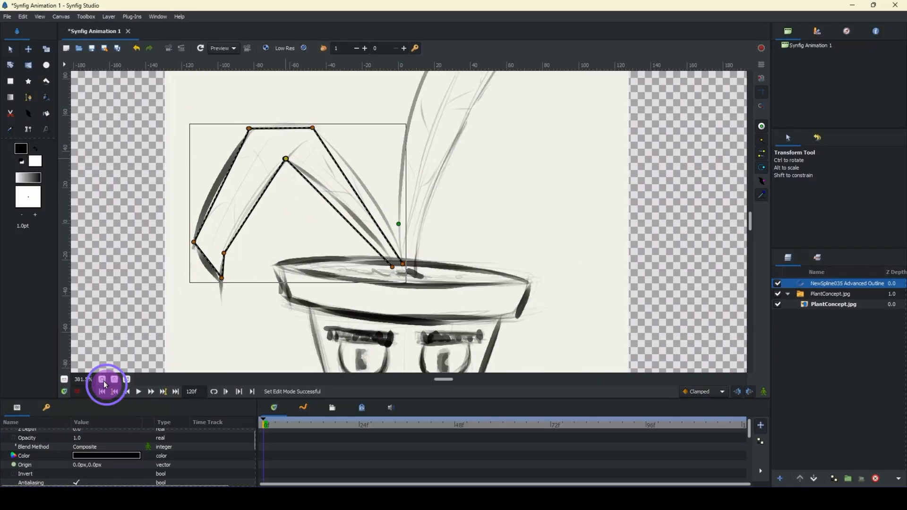
right_click(354, 191)
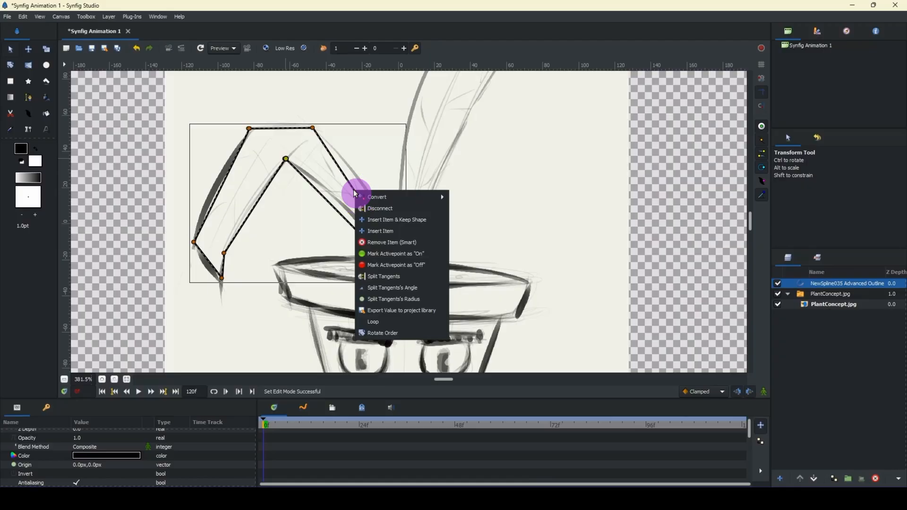
left_click(385, 221)
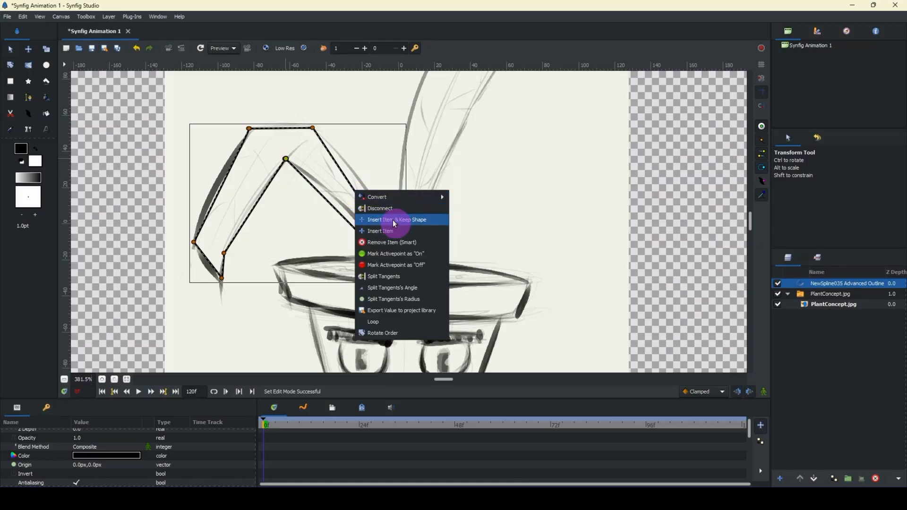
left_click(397, 221)
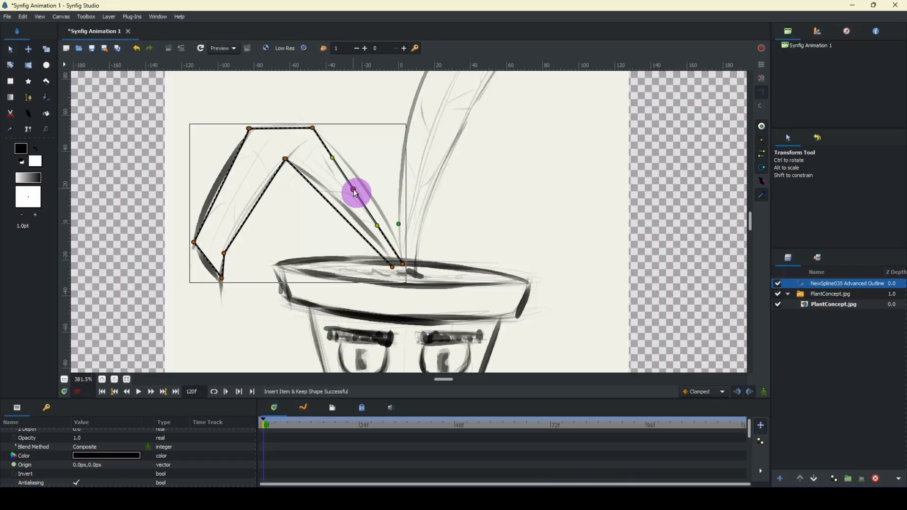
left_click_drag(354, 191, 364, 186)
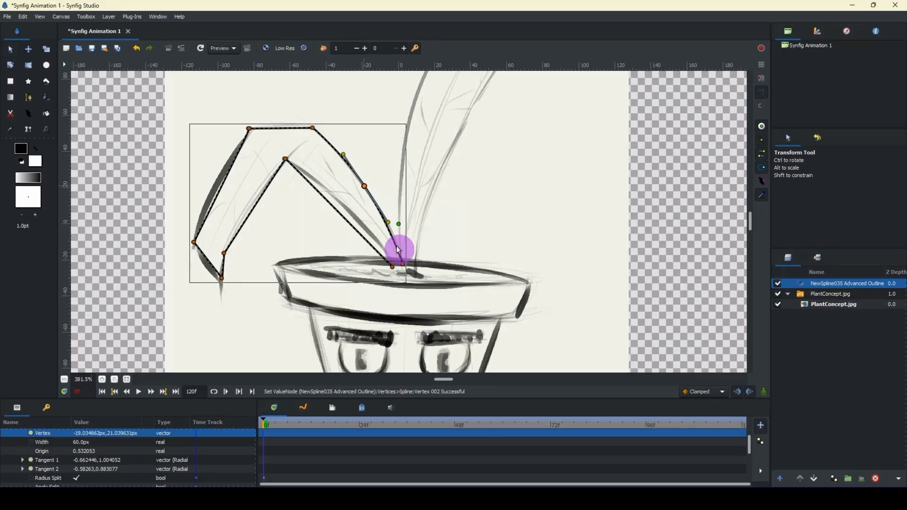
left_click(403, 266)
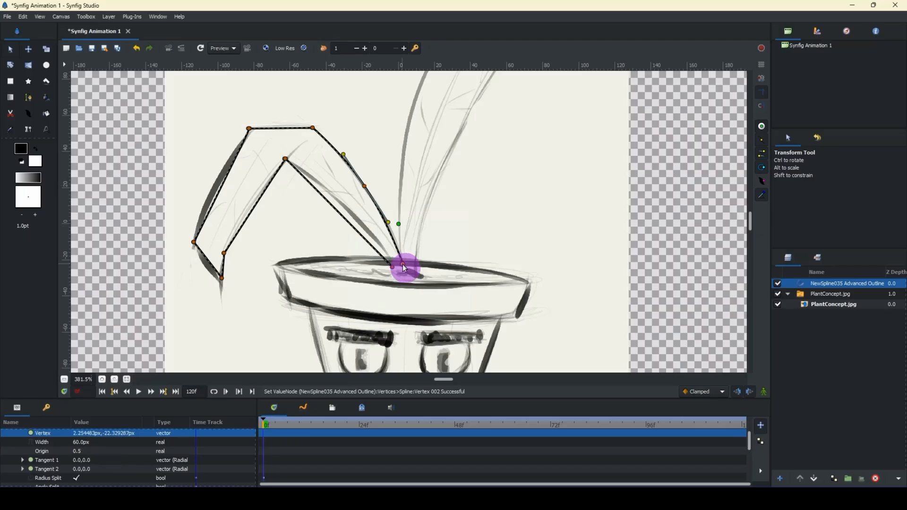
left_click_drag(404, 267, 405, 270)
left_click(363, 186)
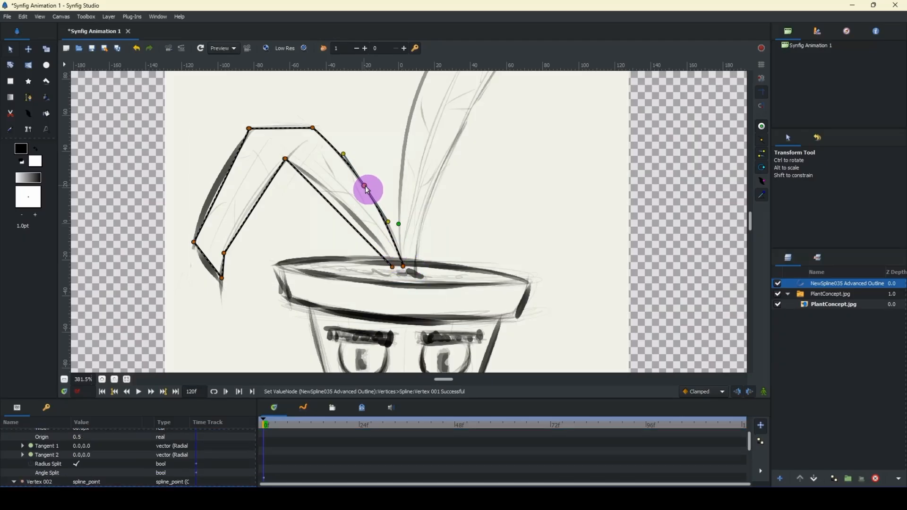
Step: Insert a vertex on the leaf's inner edge near the stem, curve it along the sketch and adjust its base endpoint
right_click(342, 215)
left_click(365, 243)
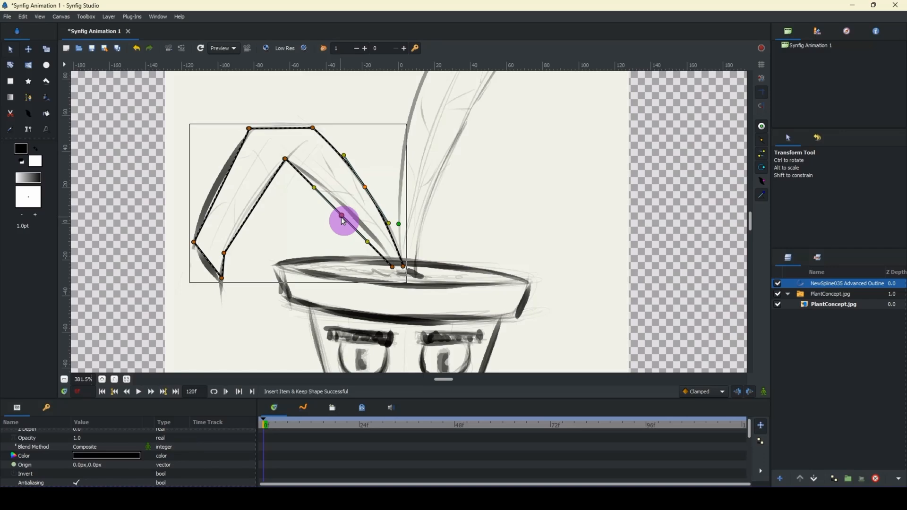
left_click_drag(342, 216, 351, 212)
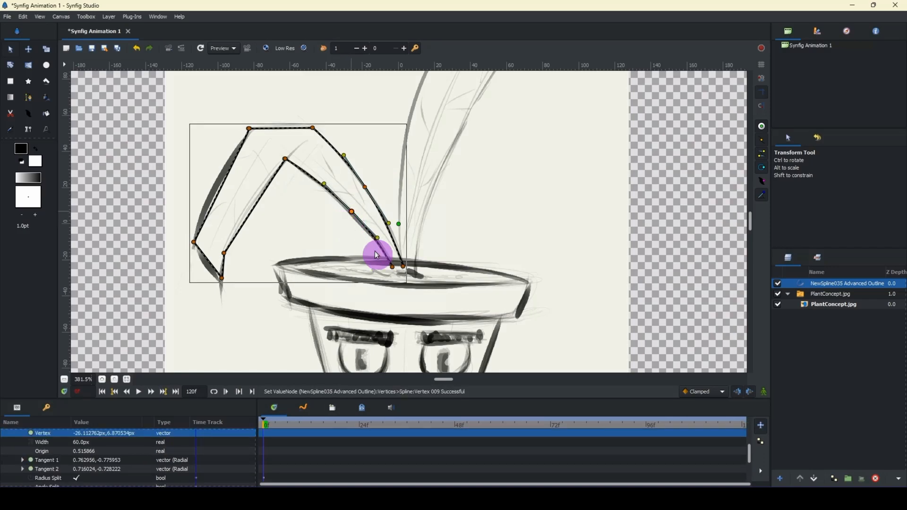
left_click_drag(392, 267, 394, 267)
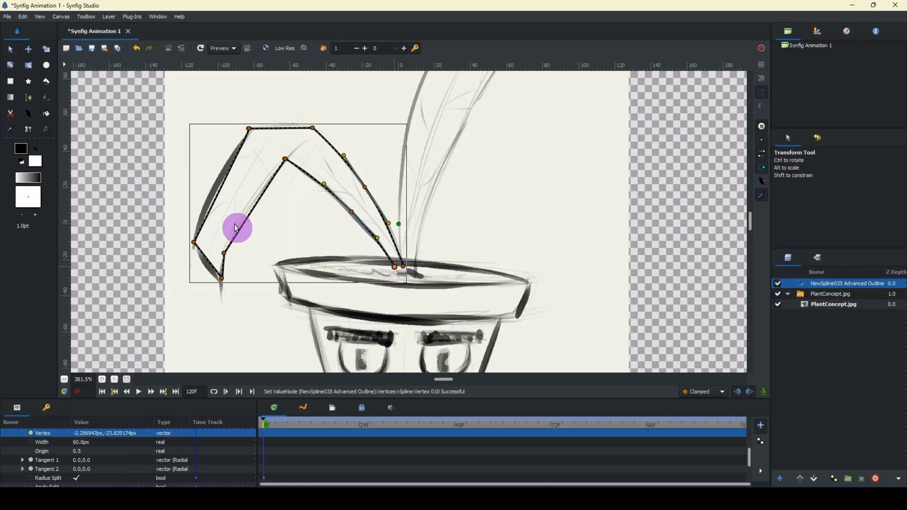
Step: Insert vertices on the inner, outer and tip edges of the leaf's hanging half and bend them to follow the sketch
right_click(253, 211)
left_click(276, 237)
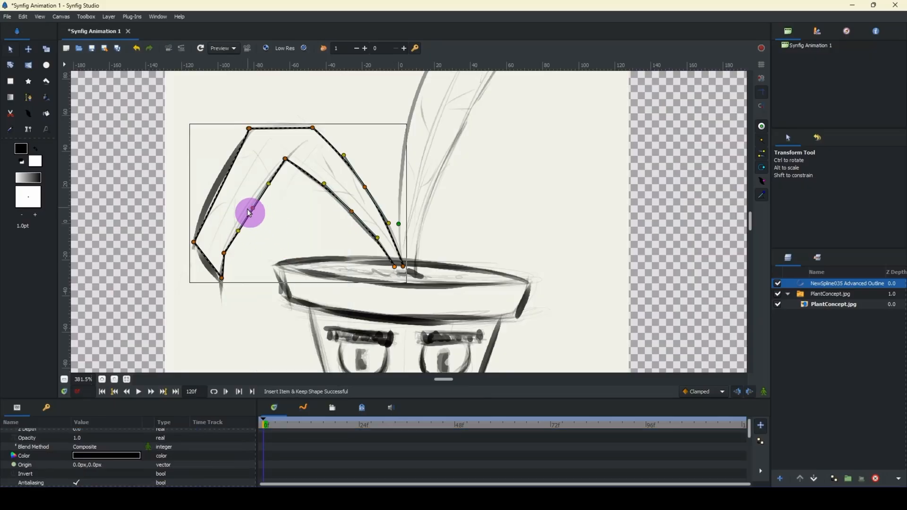
left_click_drag(252, 209, 216, 184)
right_click(220, 193)
left_click(240, 217)
right_click(210, 262)
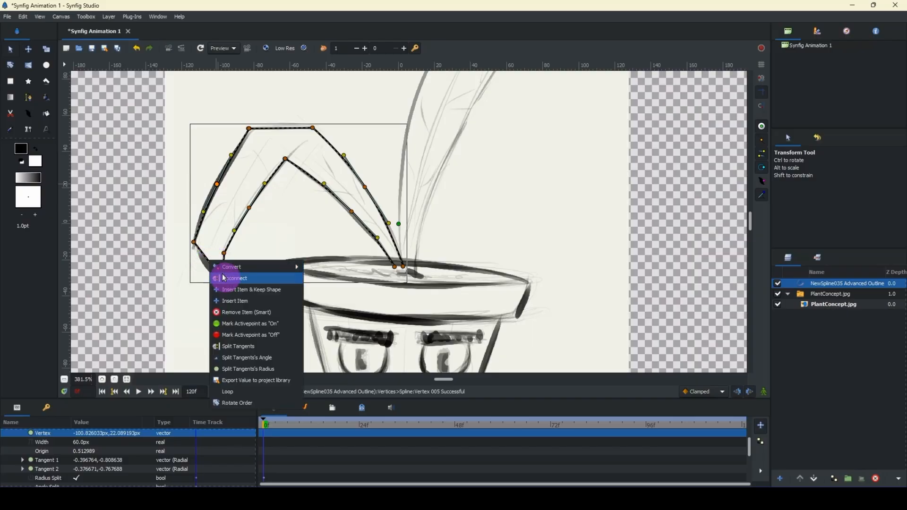
left_click(232, 288)
left_click_drag(208, 264, 221, 285)
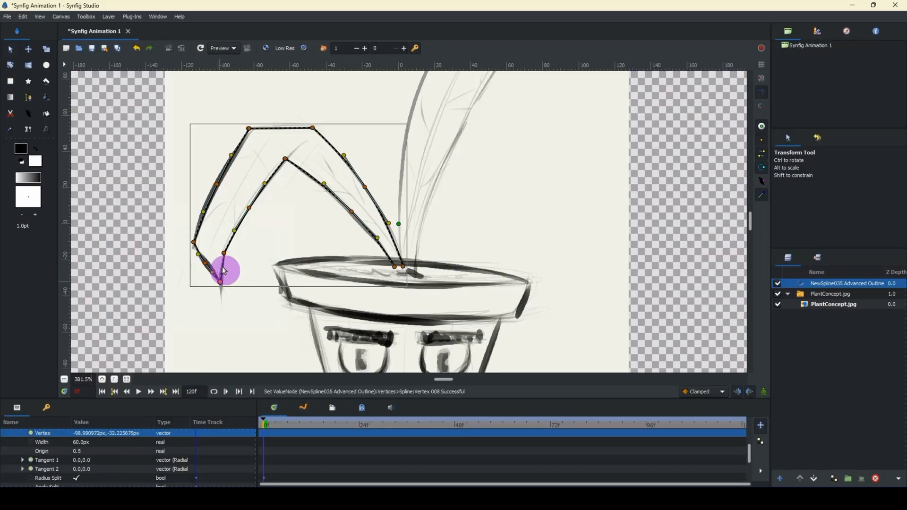
Step: Nudge the middle vertex of the inner edge near the stem closer to the sketch line and deselect the outline
left_click(352, 212)
left_click_drag(352, 211, 351, 212)
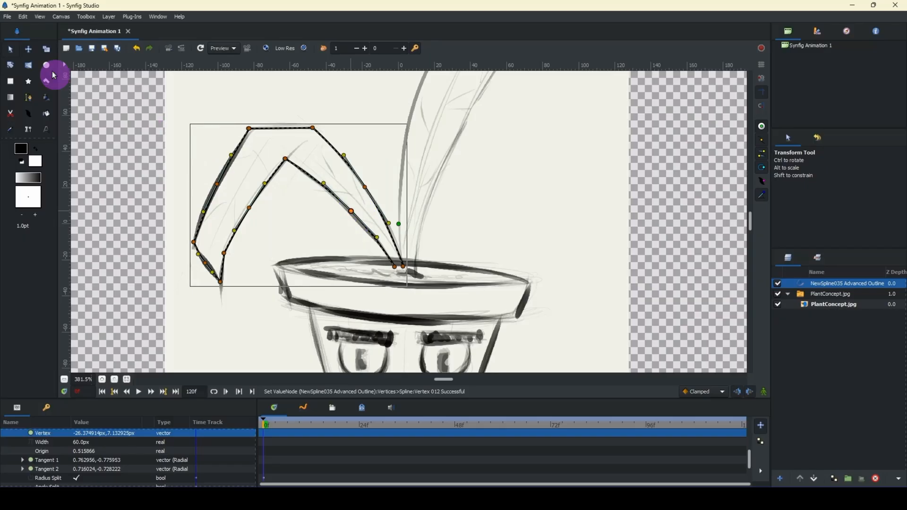
left_click(140, 189)
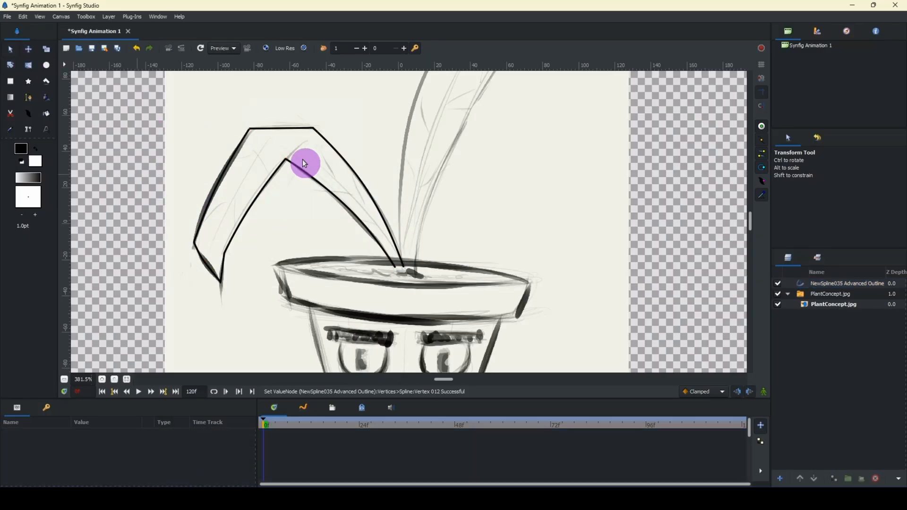
Step: Insert a vertex midway along the leaf's flat top edge and raise it slightly to form a gentle arch
left_click(283, 131)
right_click(284, 131)
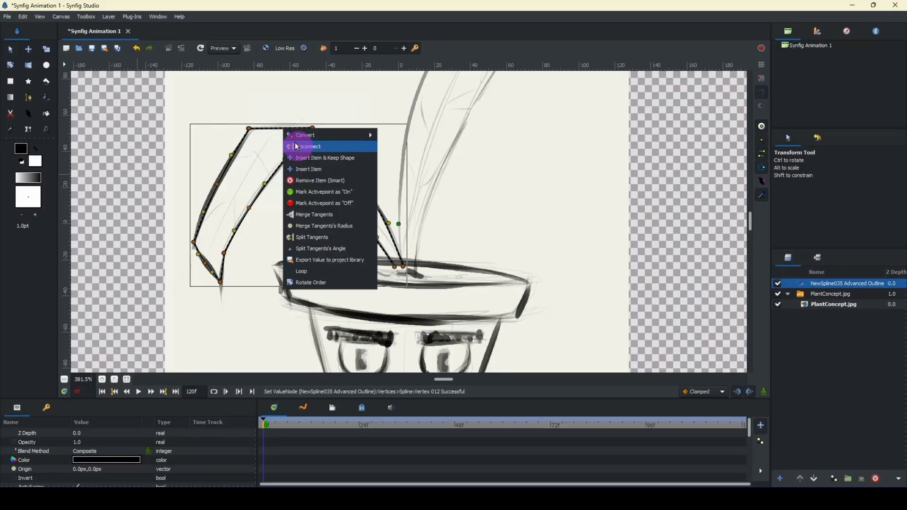
left_click(296, 147)
left_click_drag(281, 131, 280, 130)
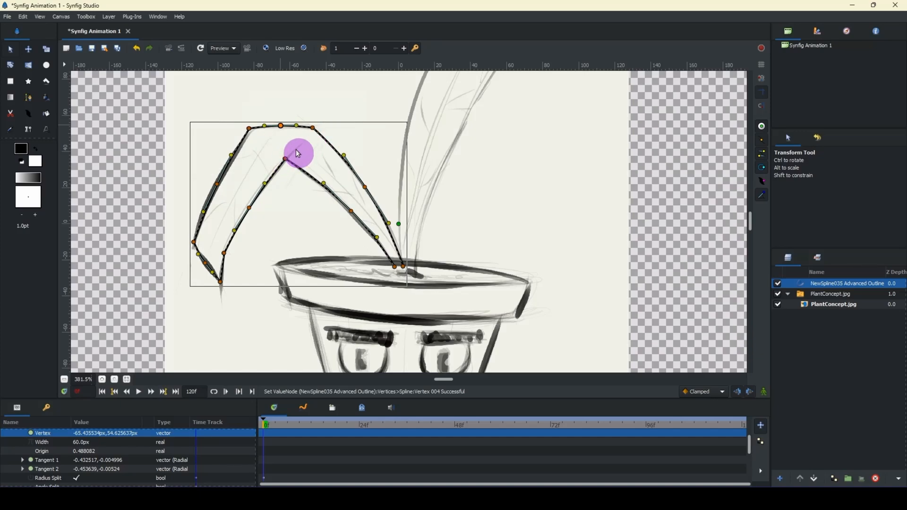
Step: Draw a short two-point Advanced Outline spline for the leaf's fold line, from inside the bend down to the inner corner
left_click(28, 99)
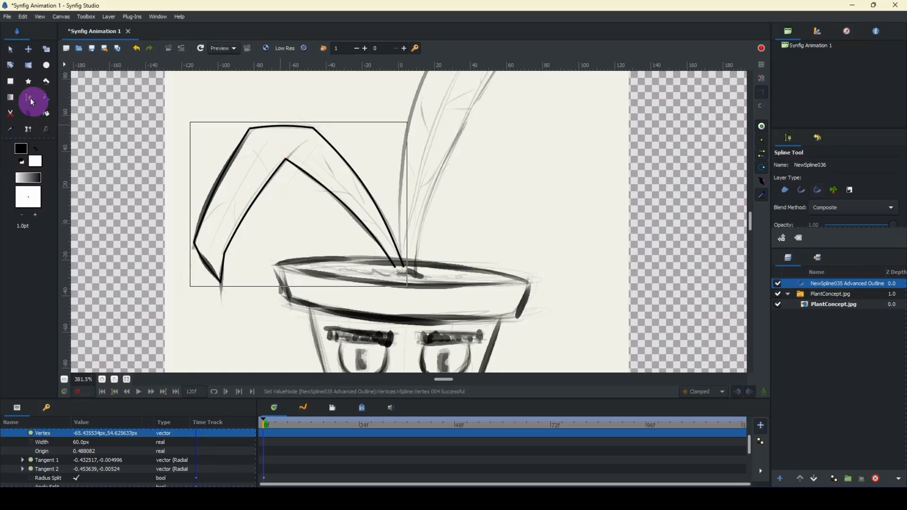
left_click(101, 378)
left_click(102, 379)
left_click(102, 379)
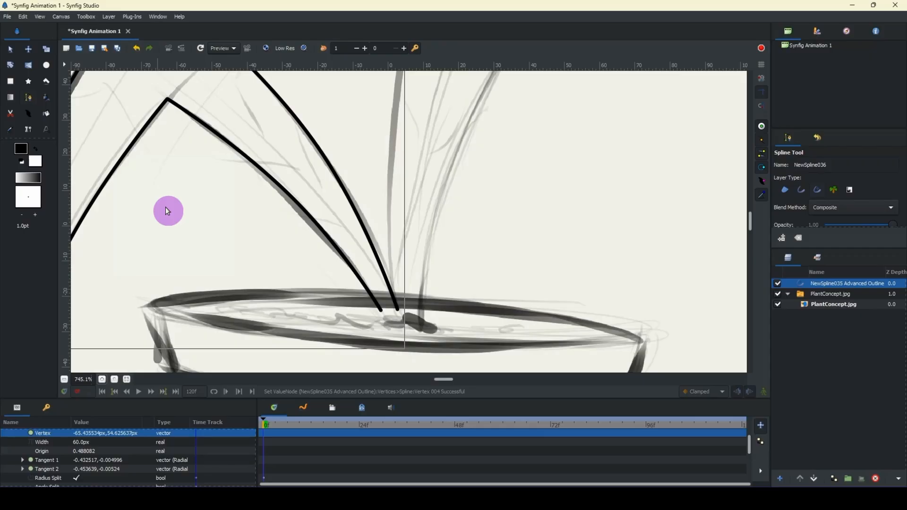
left_click_drag(166, 208, 341, 296)
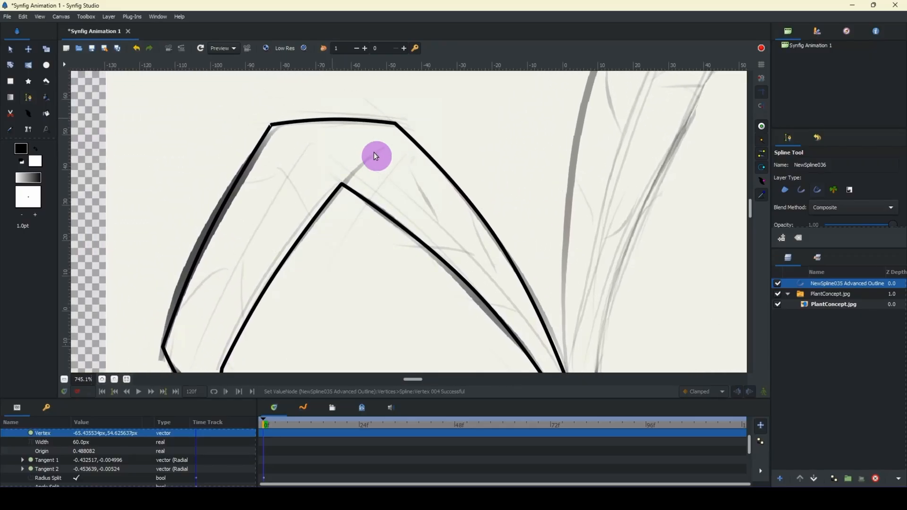
left_click_drag(384, 149, 343, 186)
left_click(342, 184)
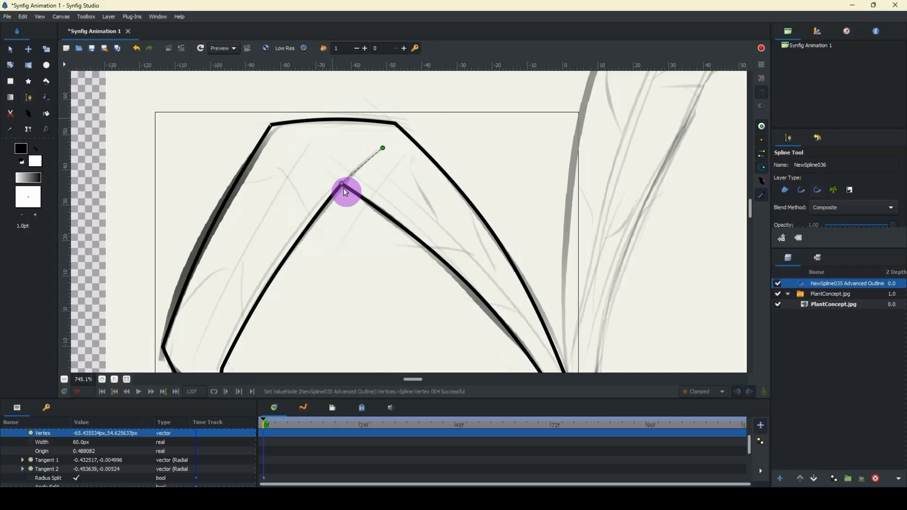
key("Return")
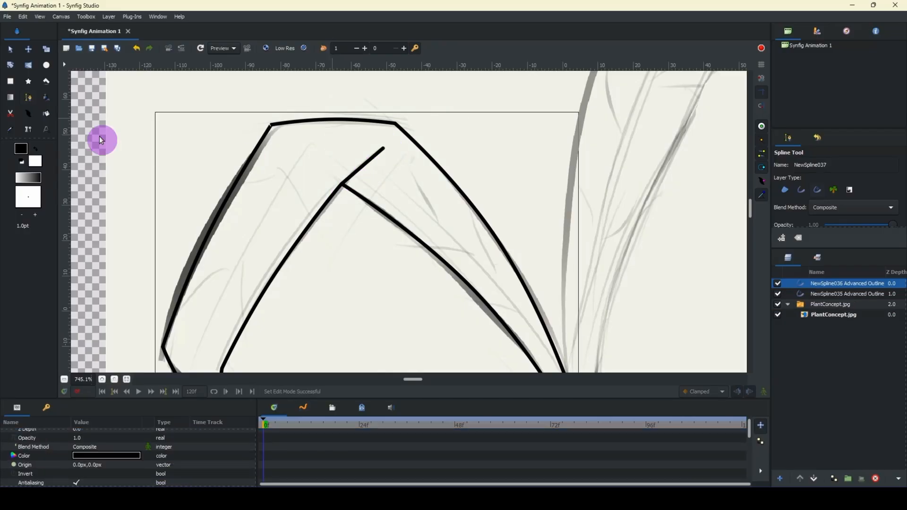
Step: Insert a vertex midway along the fold line, keeping its shape, and raise it slightly to about -58.0, 41.3 px to curve the line
left_click(9, 50)
right_click(359, 169)
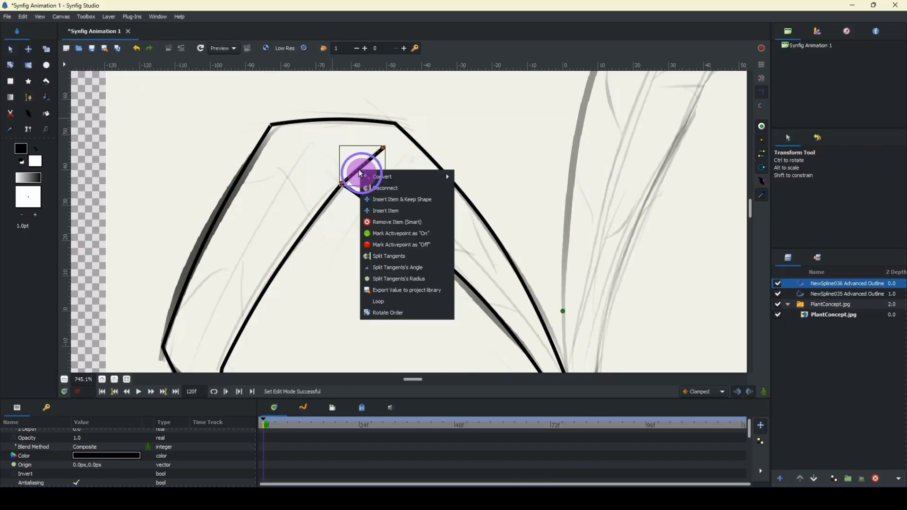
left_click(381, 200)
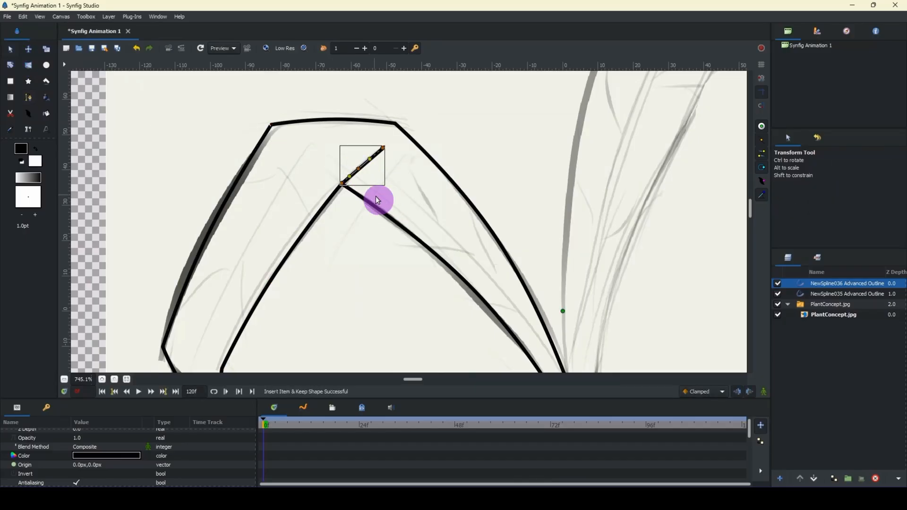
left_click(359, 171)
left_click_drag(358, 171, 359, 168)
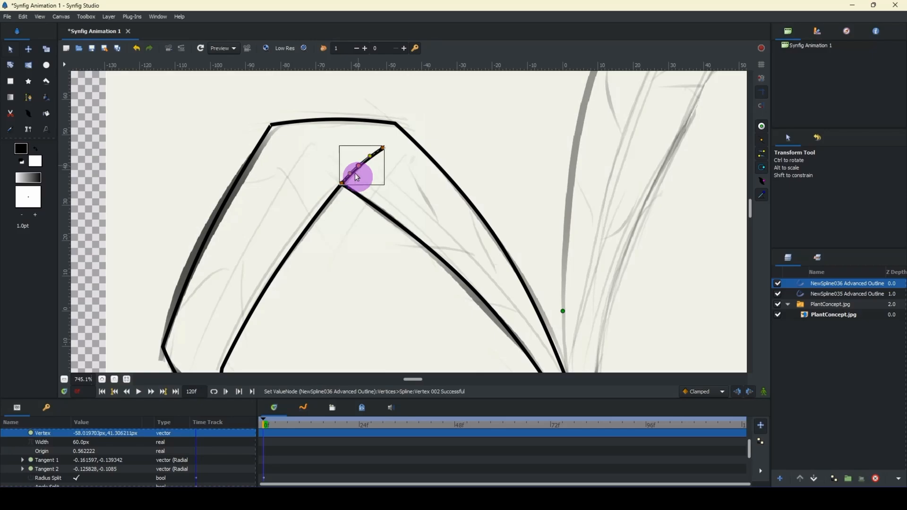
Step: Align the fold line's lower end vertex with the leaf's inner corner at about -63.0, 36.2 px
left_click(102, 378)
left_click(102, 378)
left_click(102, 379)
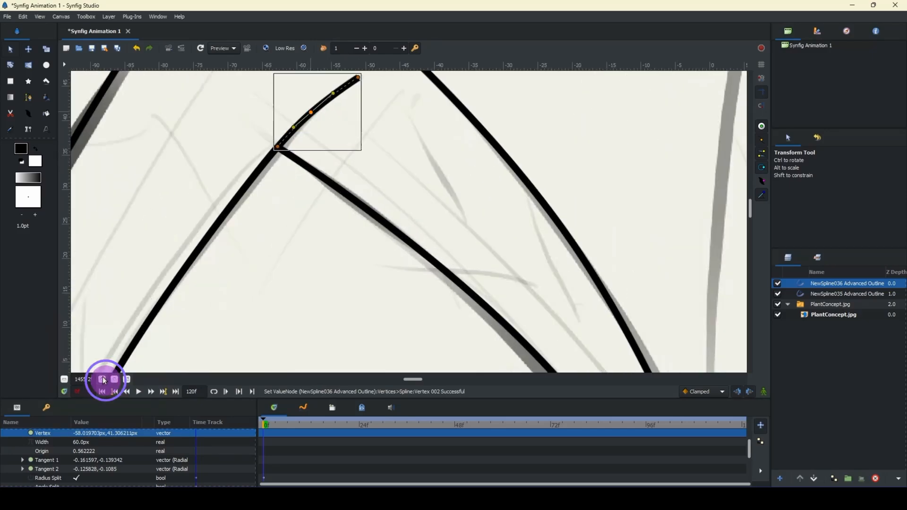
left_click(102, 378)
left_click_drag(183, 212, 250, 263)
left_click(103, 379)
left_click(103, 380)
left_click(103, 379)
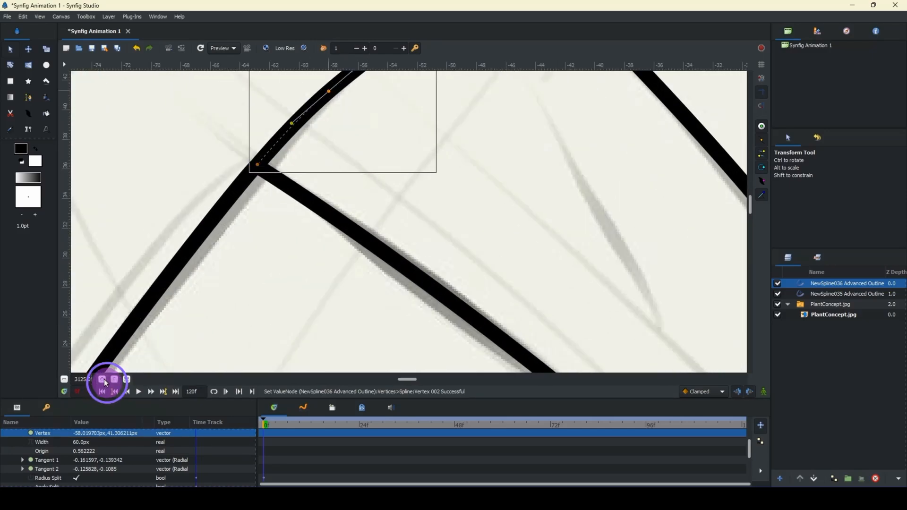
left_click(104, 380)
left_click(104, 379)
left_click_drag(170, 208, 273, 302)
left_click(280, 230)
left_click_drag(279, 232, 279, 230)
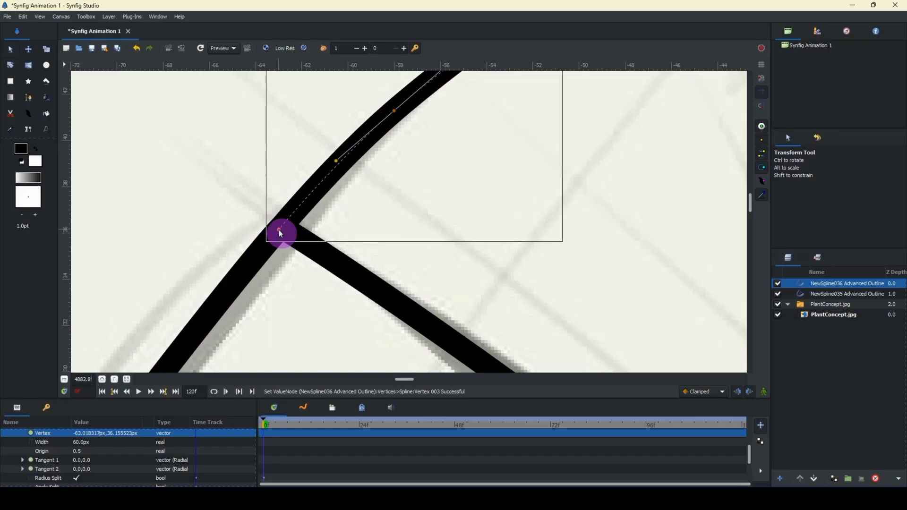
Step: Select the leaf outline and move its outer bend corner slightly inward to about -82.3, 52.3 px to follow the sketch
left_click(65, 378)
left_click(65, 379)
left_click(65, 379)
left_click(64, 379)
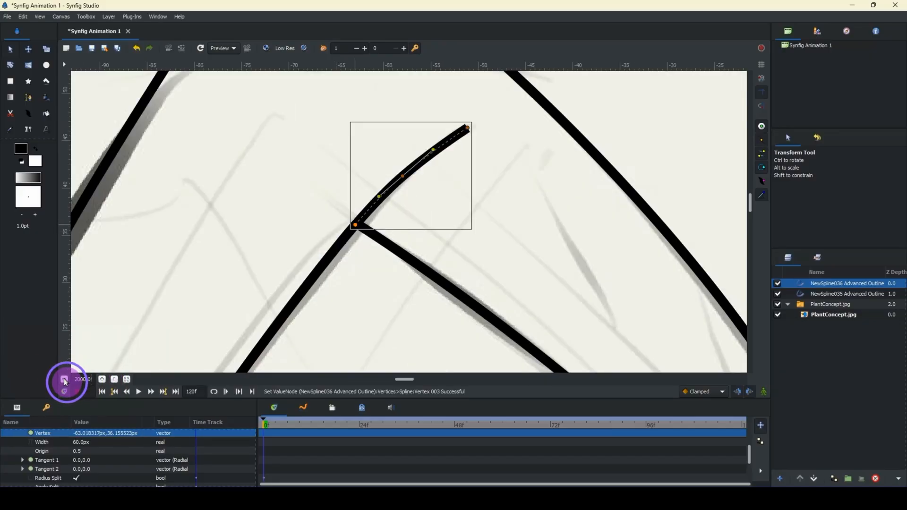
left_click(65, 379)
left_click(64, 378)
left_click(64, 379)
left_click(65, 379)
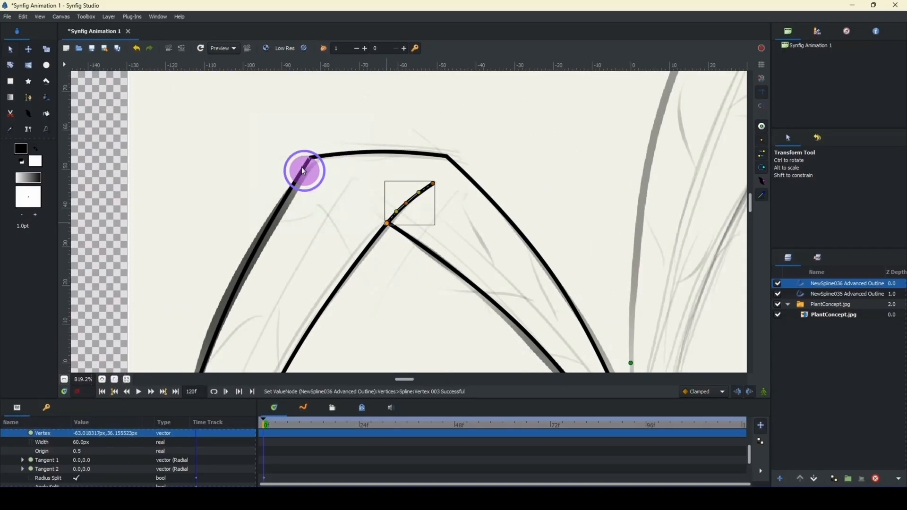
left_click(102, 379)
left_click(102, 379)
left_click(102, 379)
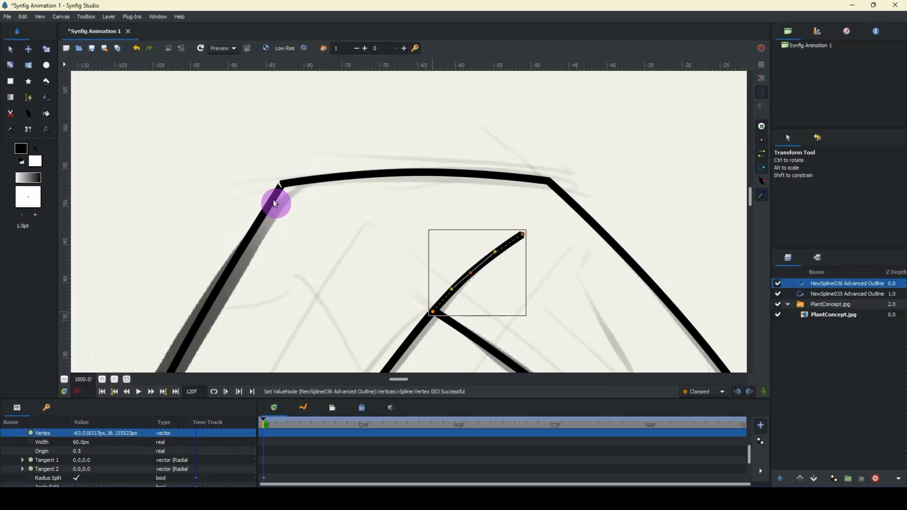
left_click(273, 200)
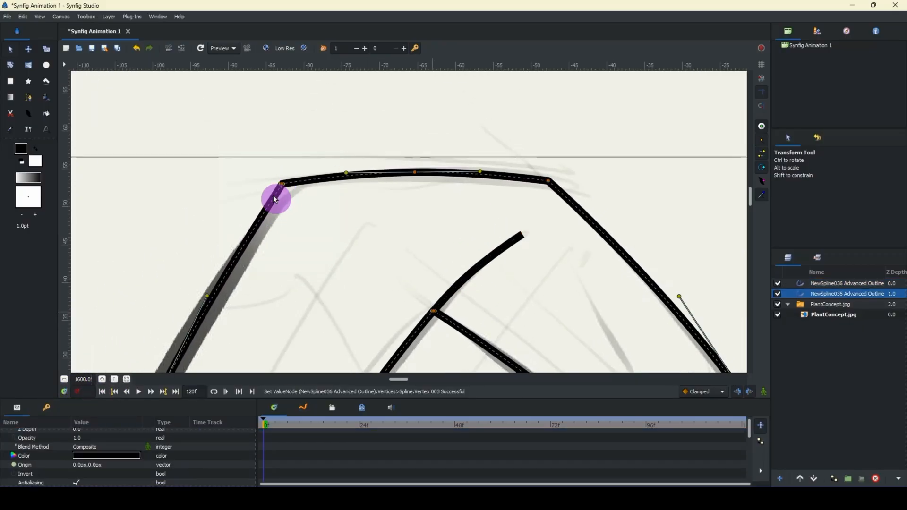
left_click(102, 379)
left_click(102, 379)
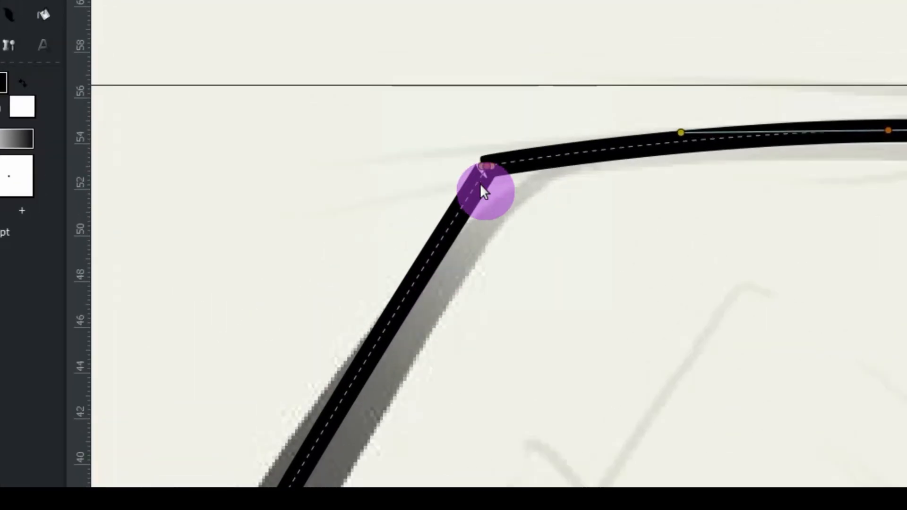
mouse_move(489, 166)
left_mouse_down()
mouse_move(494, 172)
mouse_move(475, 175)
mouse_move(495, 160)
mouse_move(488, 166)
mouse_move(499, 180)
left_mouse_up()
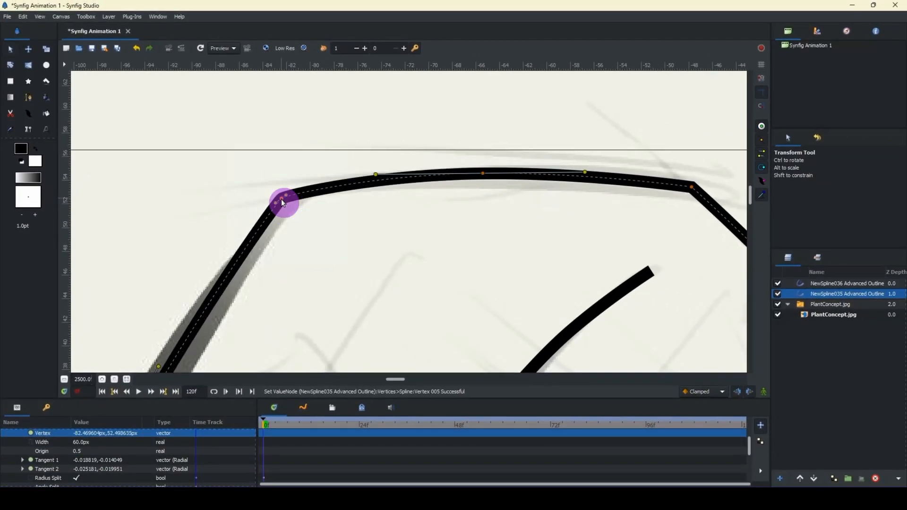
left_click_drag(281, 199, 284, 200)
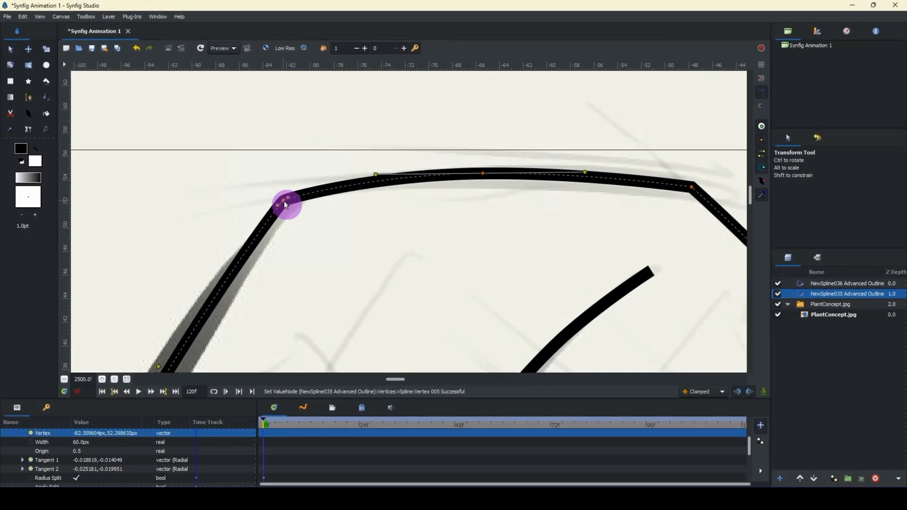
Step: Hide the leaf outline and fold line layers and examine the line thickness of the underlying sketch around the bend
left_click(65, 381)
left_click_drag(279, 330, 221, 256)
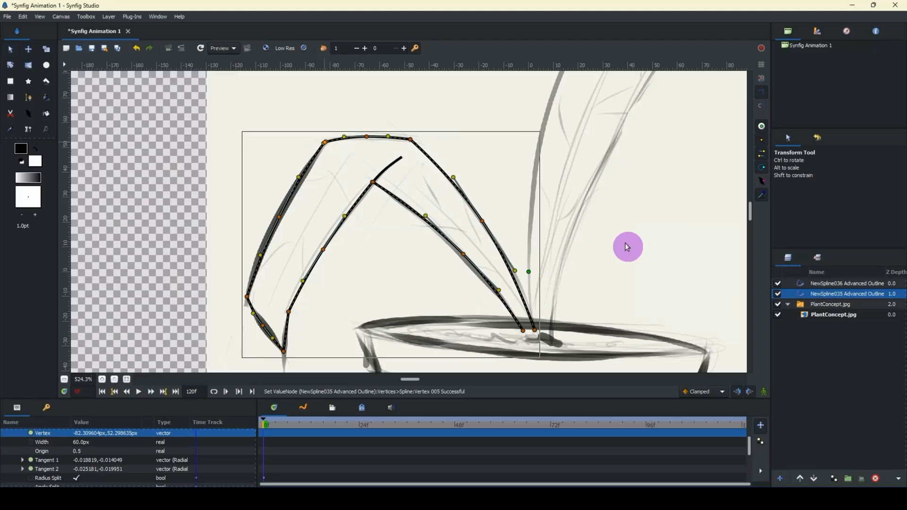
left_click(778, 295)
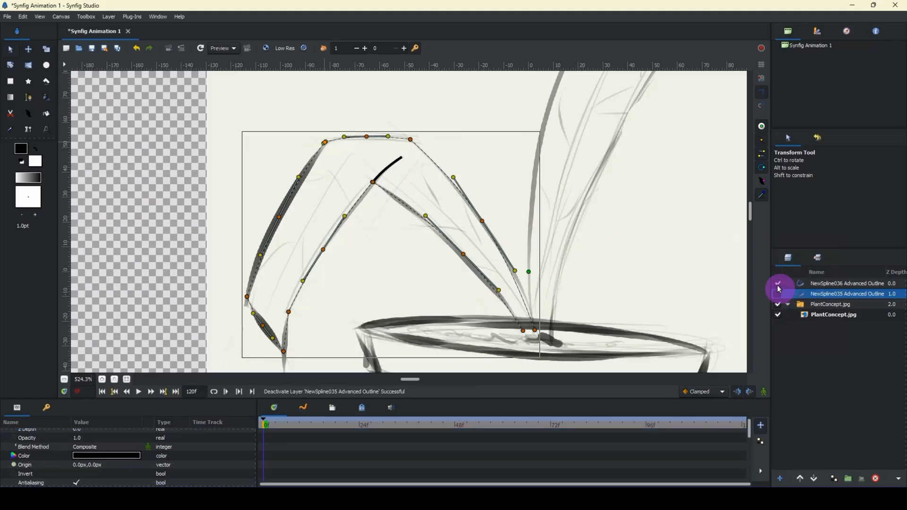
left_click(778, 284)
left_click(830, 305)
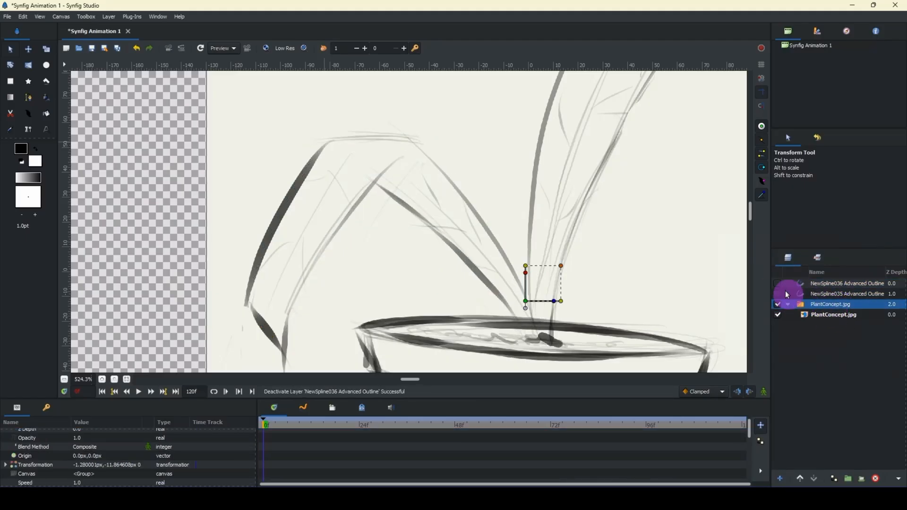
left_click(102, 380)
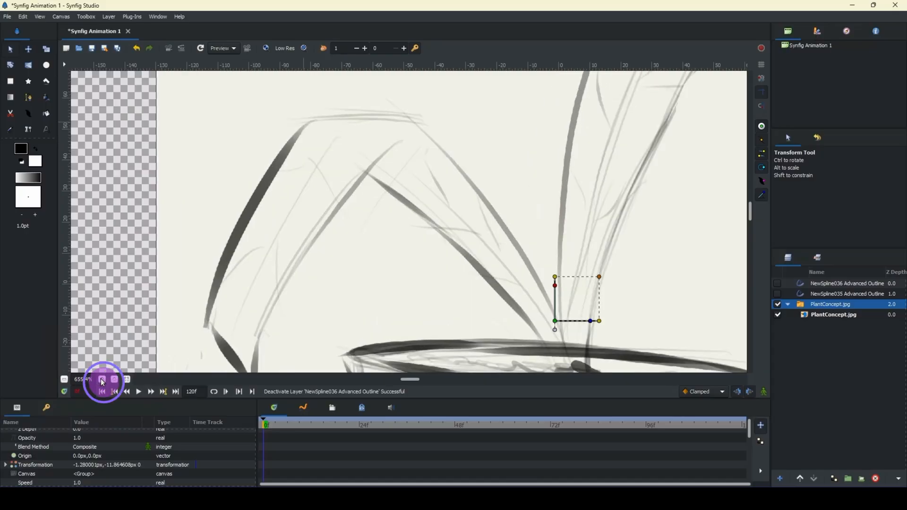
left_click(102, 380)
left_click(102, 380)
left_click(102, 380)
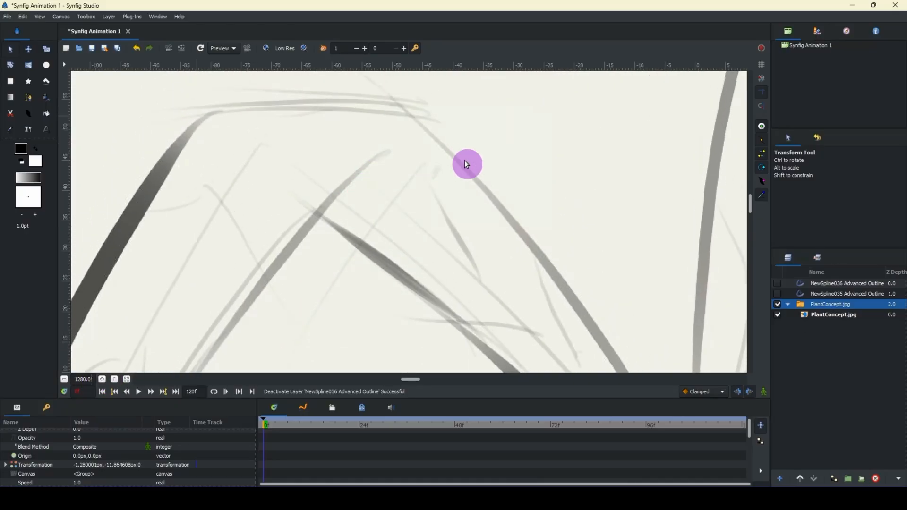
Step: Show the fold line layer again, display its width handles and narrow the upper width point to about 0.57
left_click(778, 285)
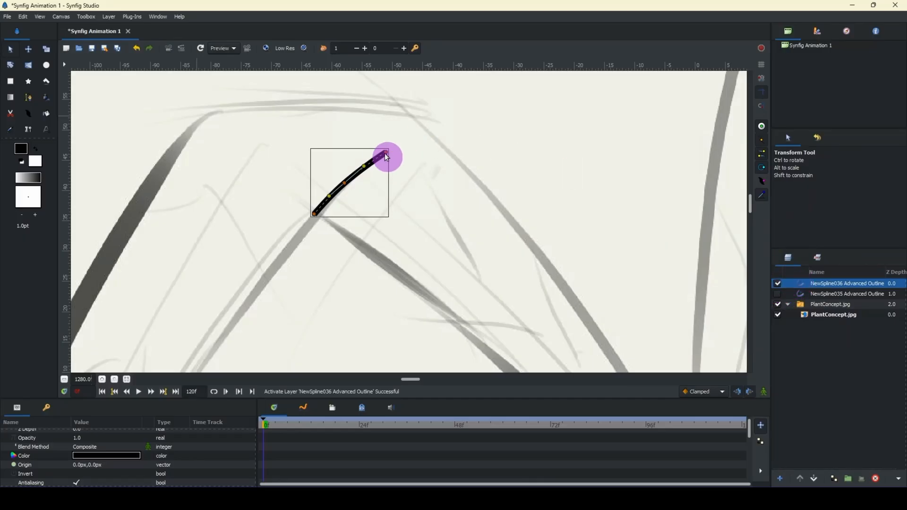
left_click(761, 181)
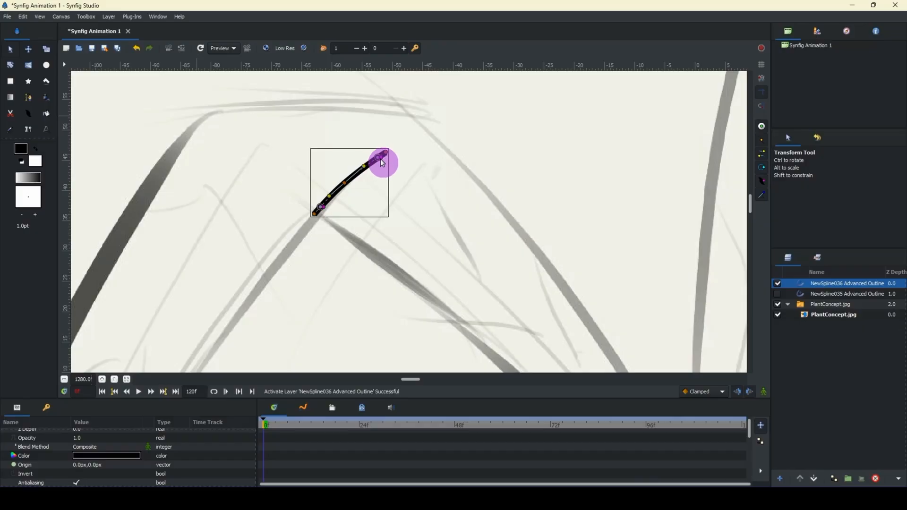
left_click(102, 379)
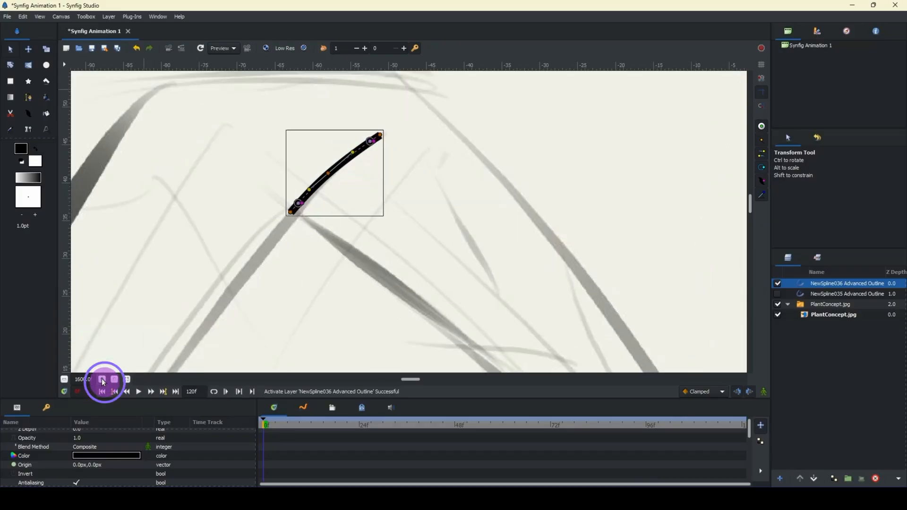
left_click_drag(194, 286, 201, 330)
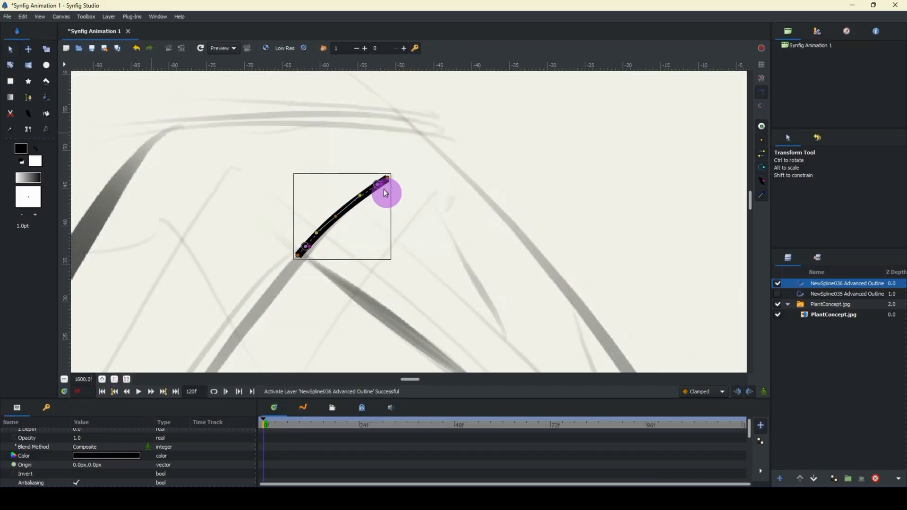
left_click(381, 185)
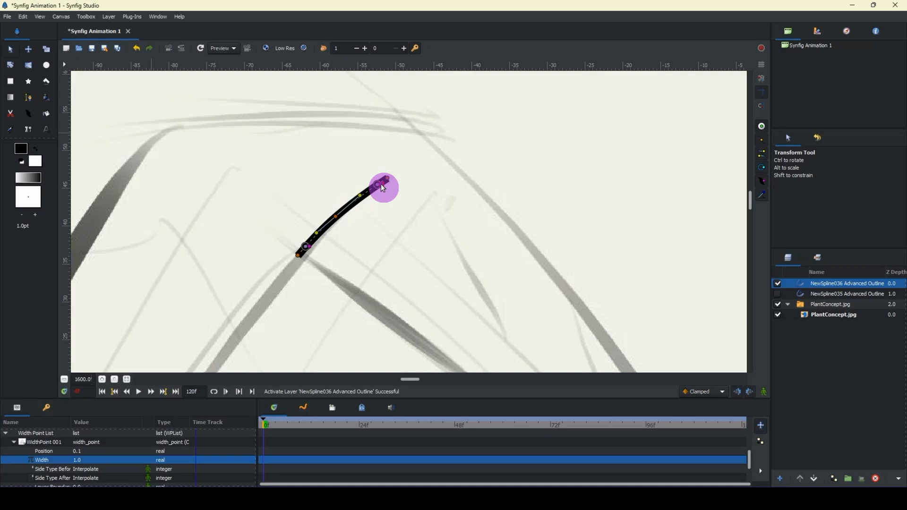
left_click_drag(381, 186, 381, 186)
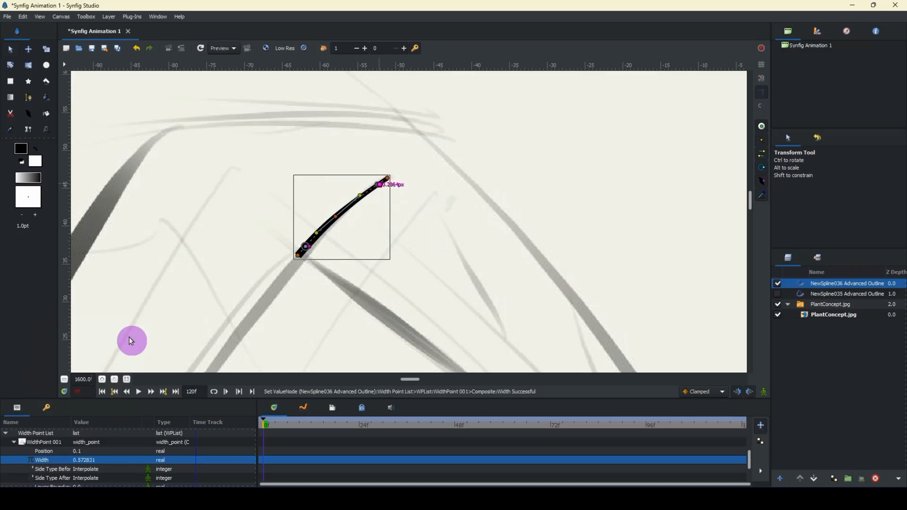
Step: Set the cusp before the fold line's upper width point to Rounded
left_click(102, 380)
left_click(103, 380)
left_click(102, 380)
left_click(103, 379)
left_click(103, 379)
left_click_drag(251, 154, 271, 232)
left_click_drag(290, 222, 291, 254)
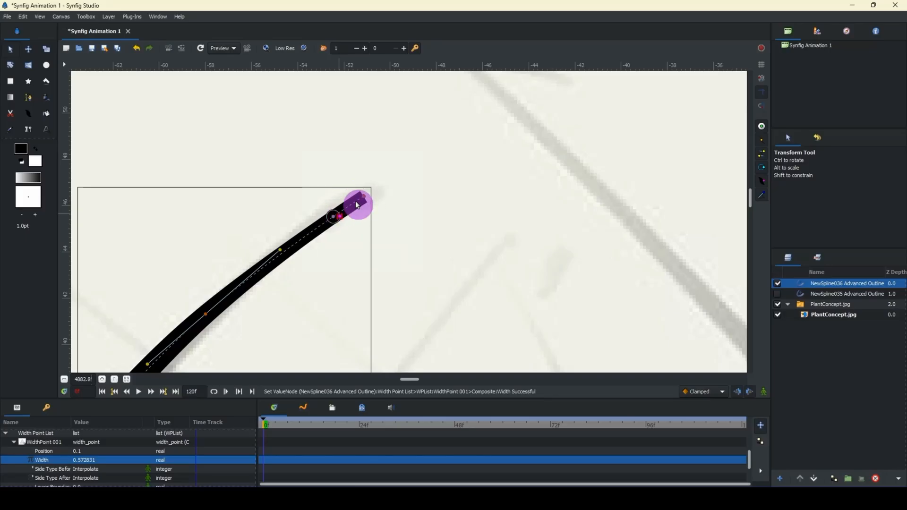
left_click(335, 220)
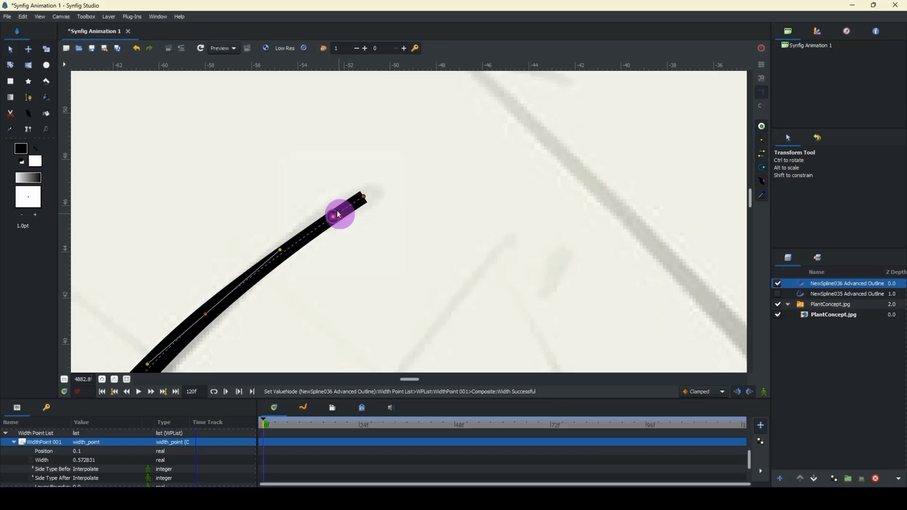
right_click(333, 219)
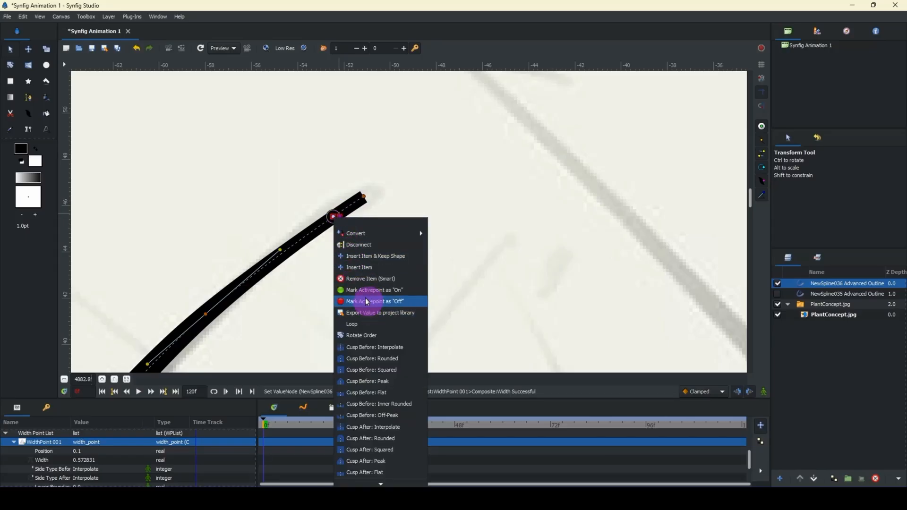
left_click(383, 360)
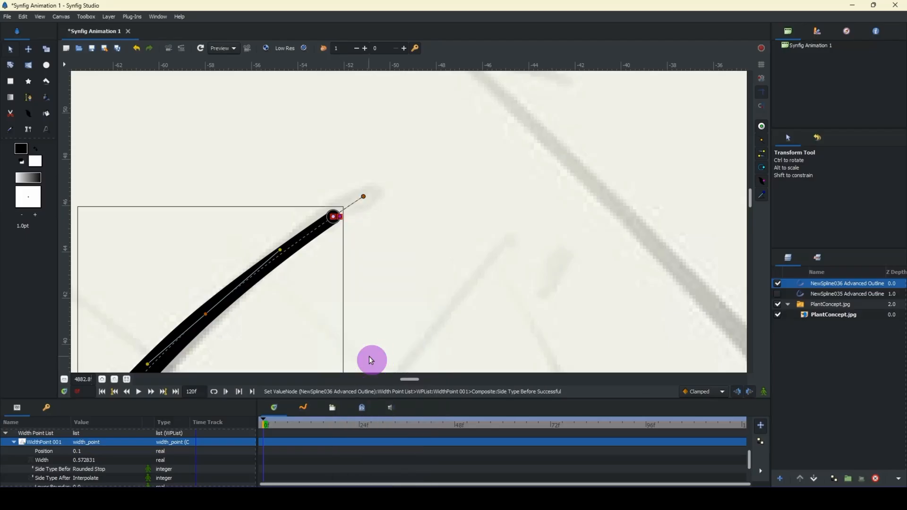
Step: Narrow the fold line's rounded tip to about 0.44, slide its width point outward to position 0.036, and deselect the line
left_click_drag(340, 217, 339, 216)
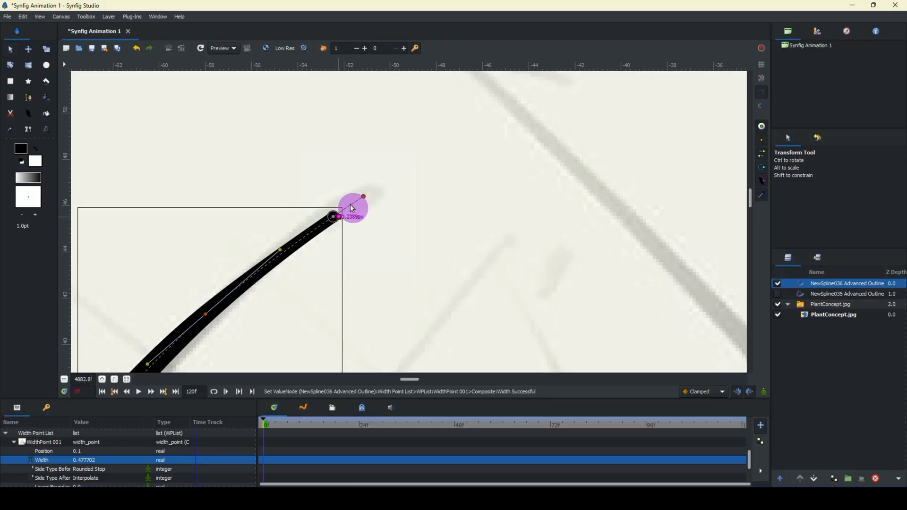
left_click_drag(345, 213, 442, 129)
left_click_drag(320, 231, 288, 309)
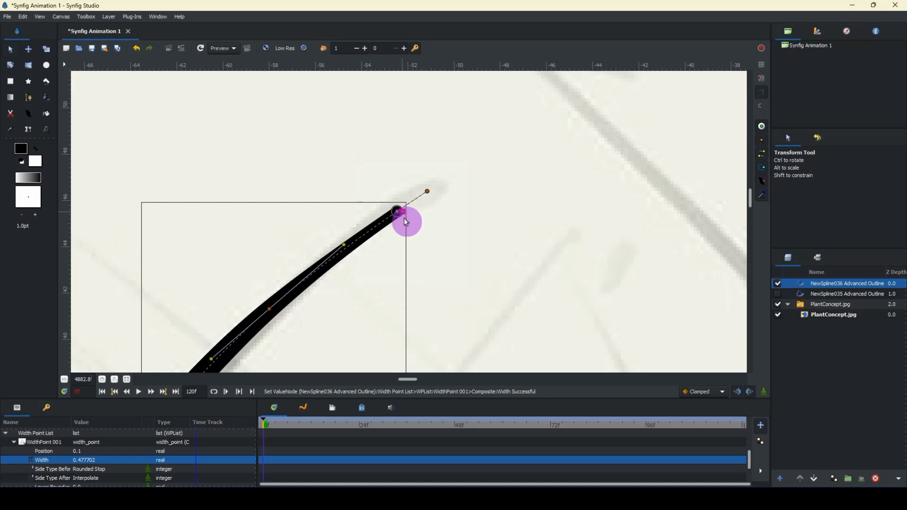
right_click(397, 214)
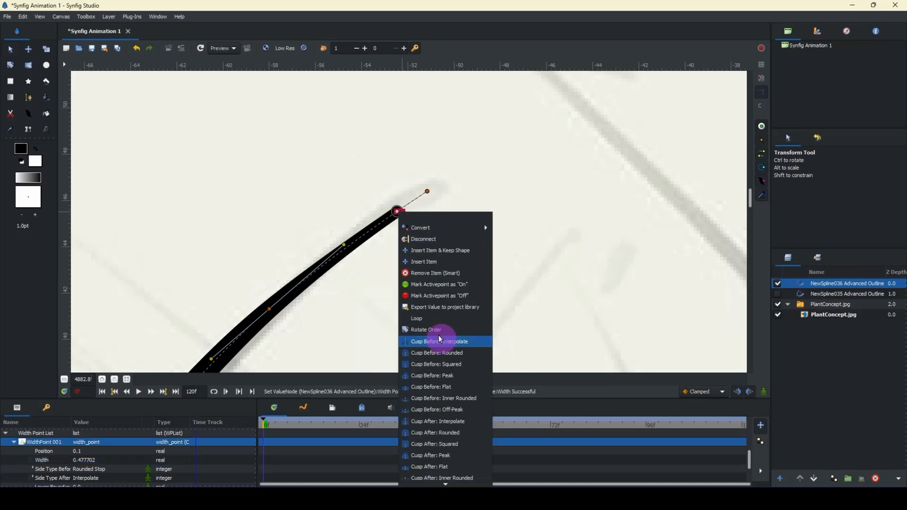
left_click(455, 59)
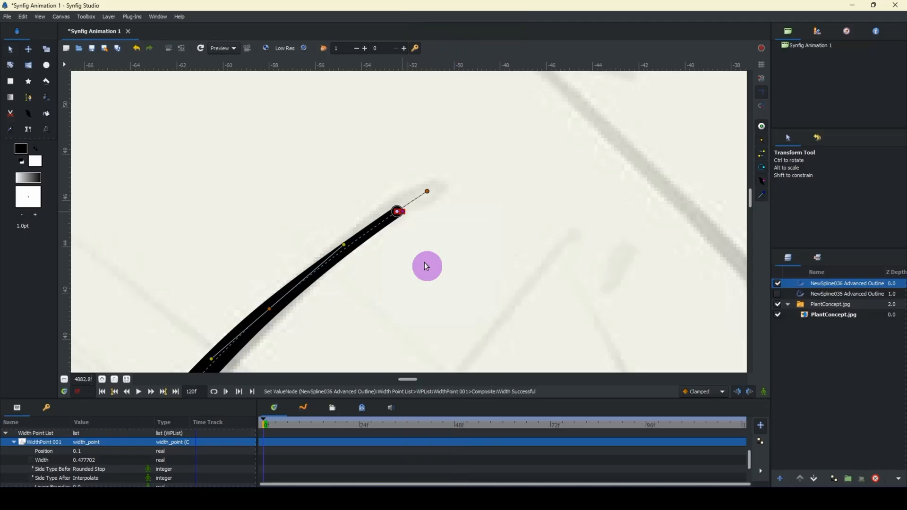
left_click_drag(399, 212, 418, 198)
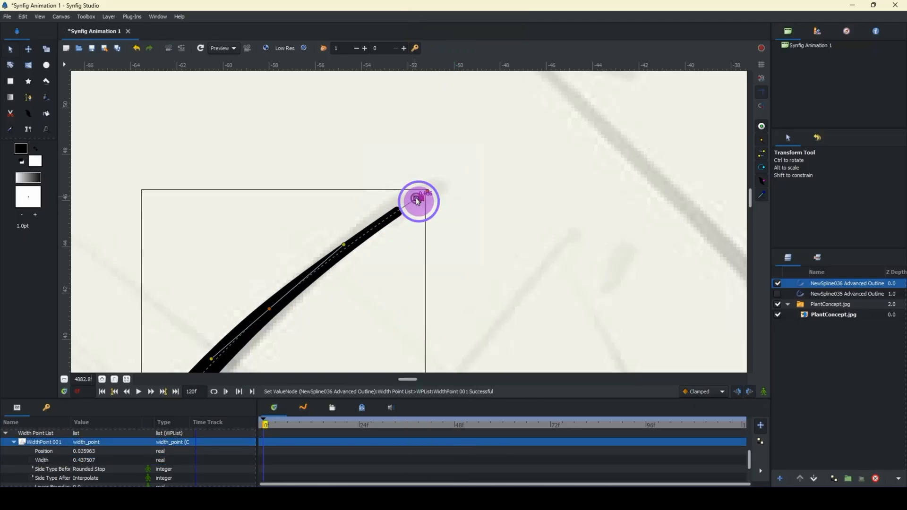
left_click(419, 215)
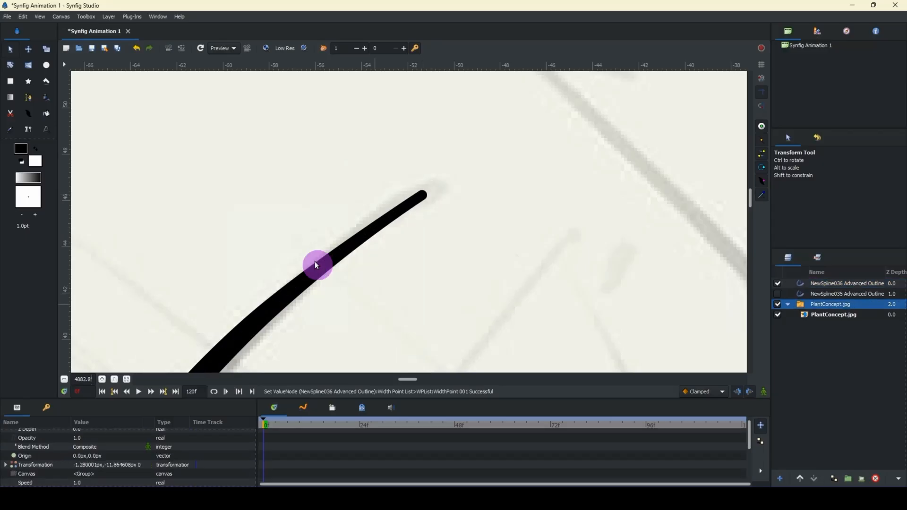
left_click(66, 379)
left_click(67, 379)
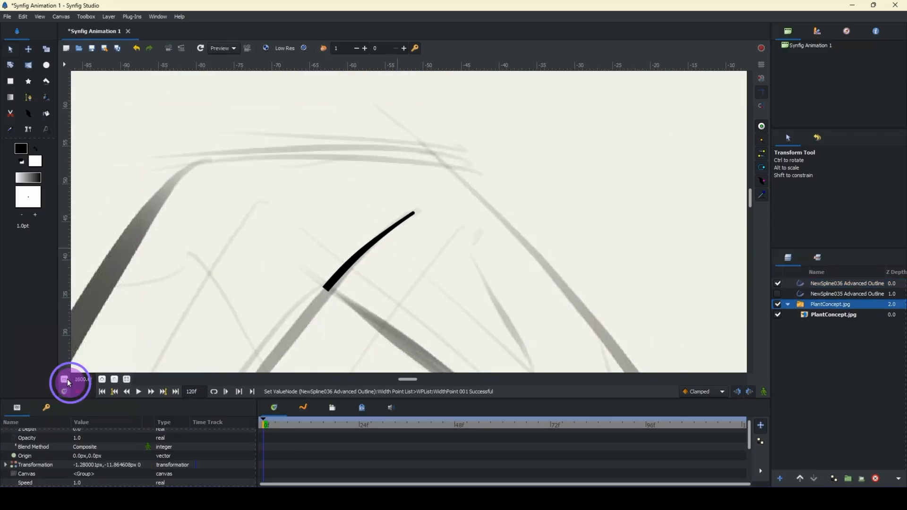
Step: Show the leaf outline layer again and group it with the fold line layer
left_click(67, 379)
left_click(778, 294)
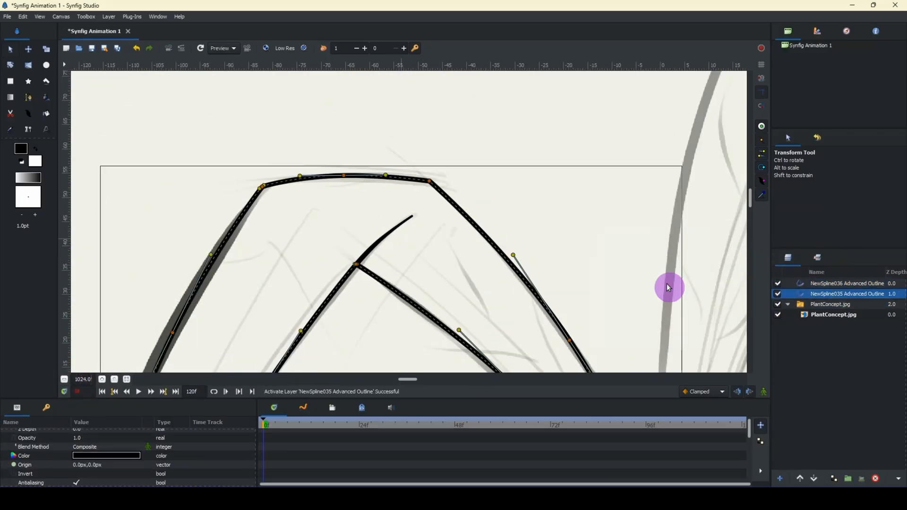
left_click(65, 380)
left_click(64, 381)
left_click(65, 381)
left_click(64, 381)
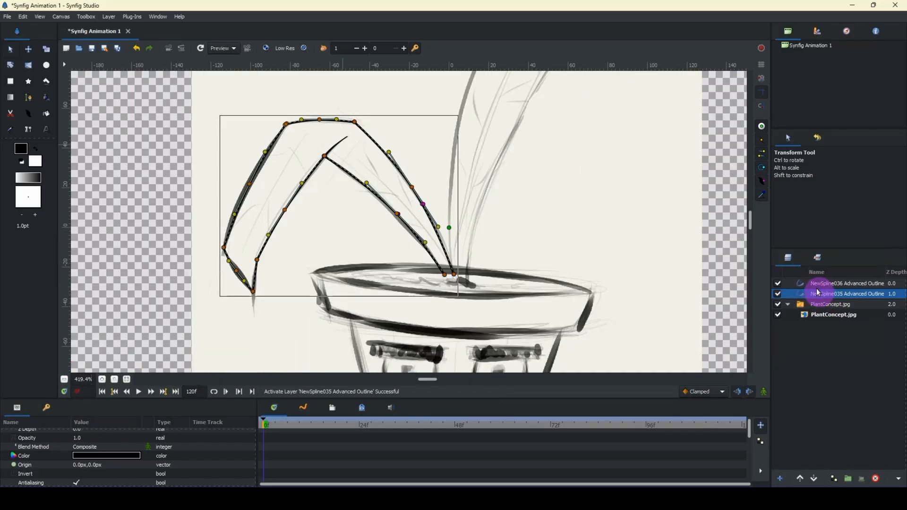
left_click(819, 285, "ctrl")
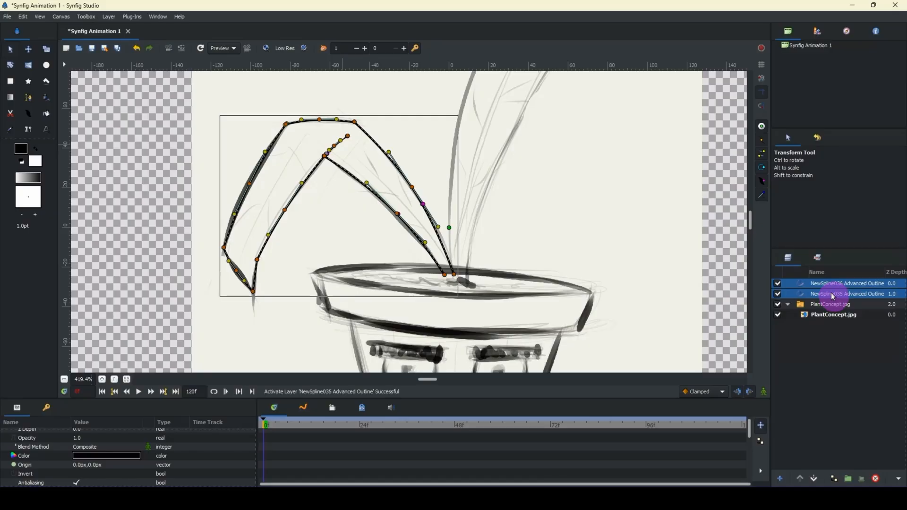
key("ctrl+g")
Step: Rename the new layer group as LeftLeaf
left_click(819, 284)
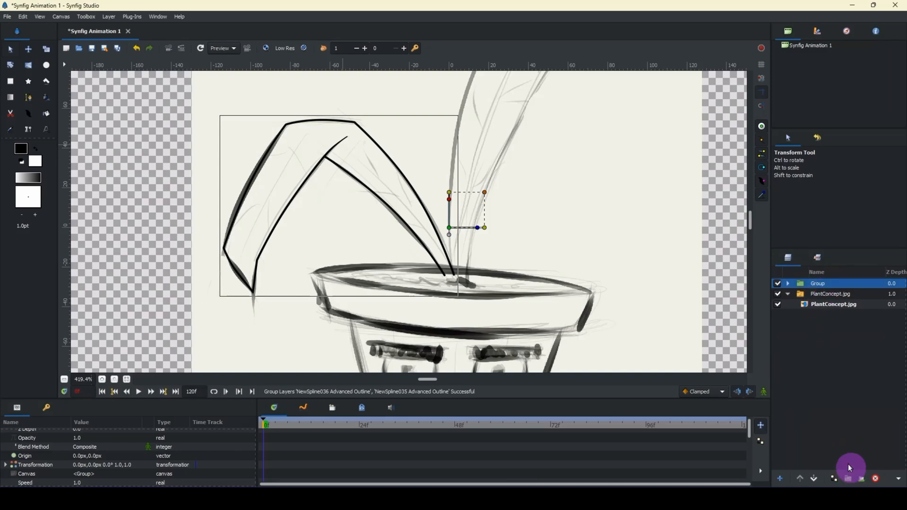
double_click(818, 283)
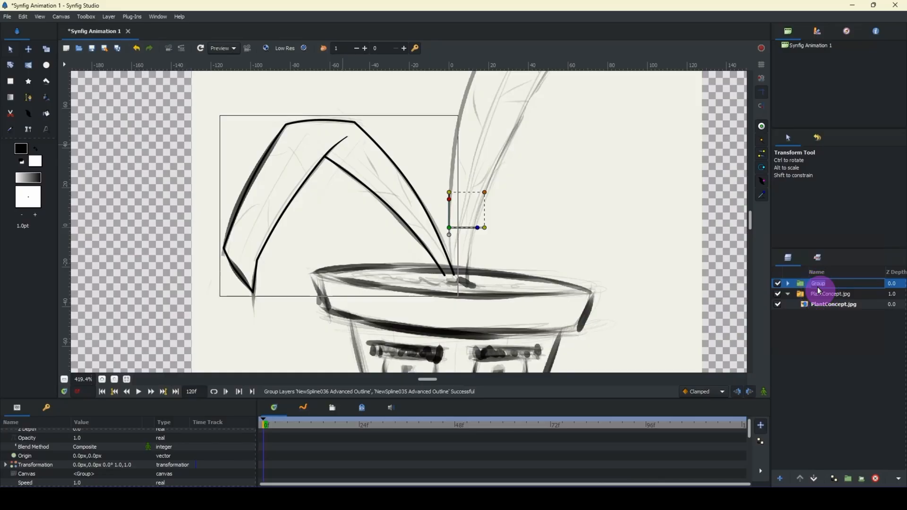
type("LeftLeaf")
key("Return")
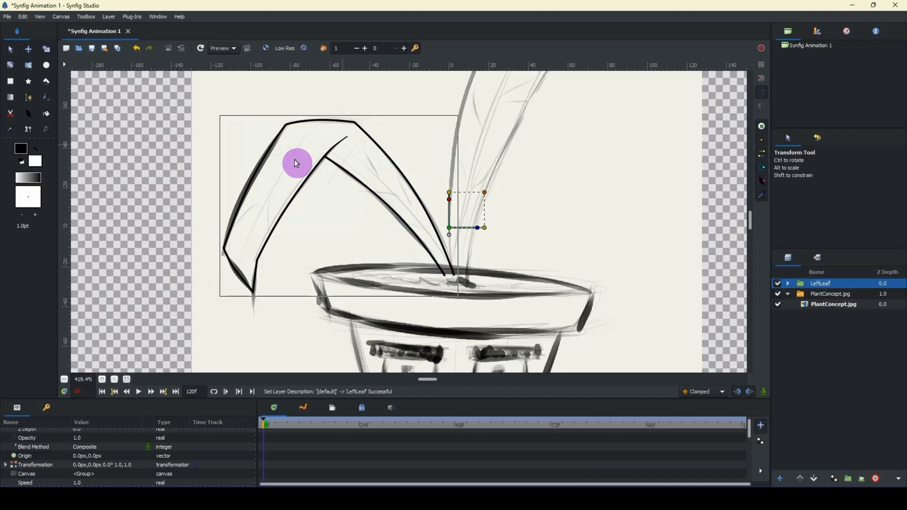
Step: Expand the LeftLeaf group and draw a curved center vein spline from the leaf's base at the pot up to the fold line
left_click(787, 284)
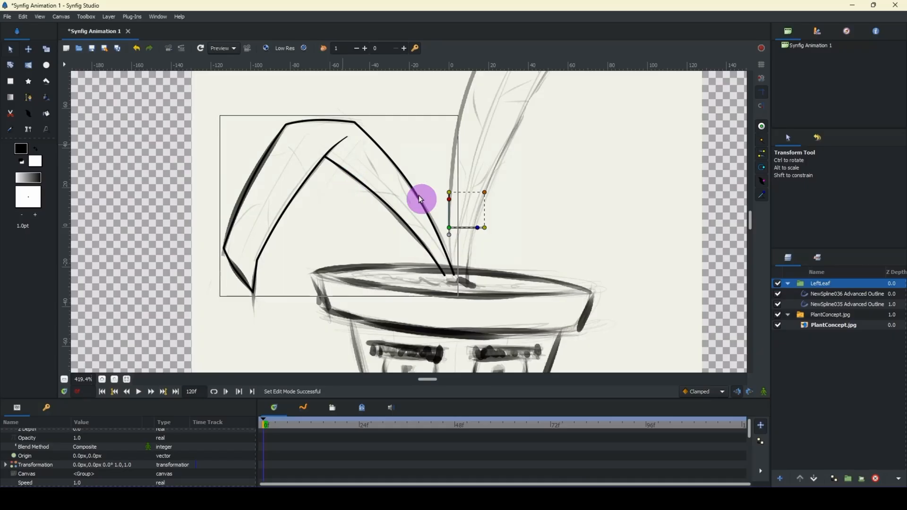
left_click(31, 99)
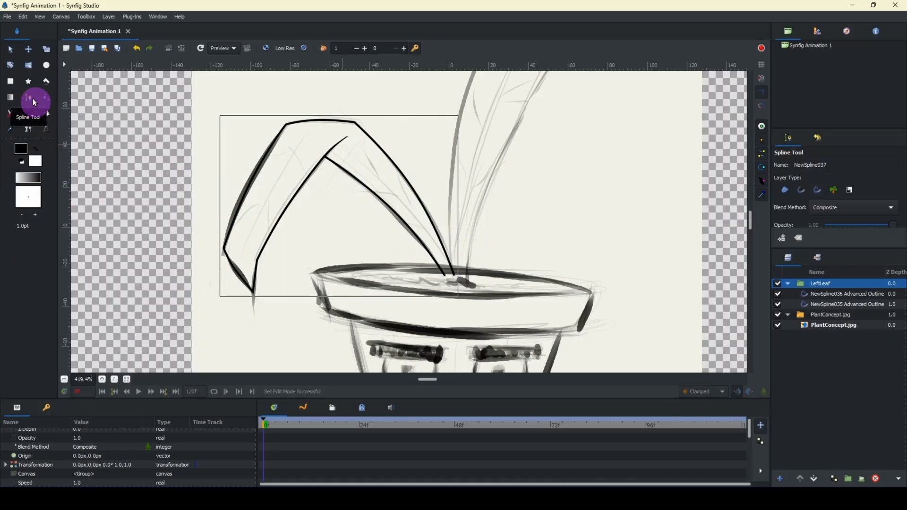
left_click(450, 274)
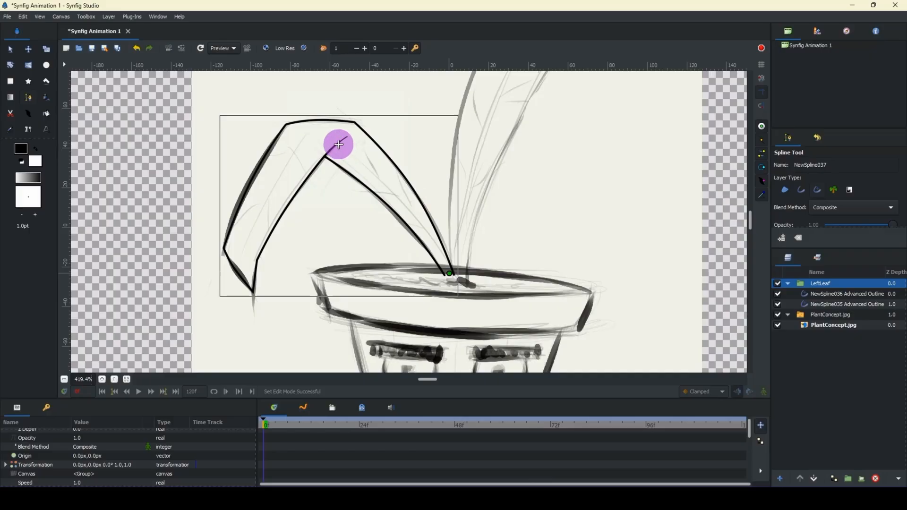
left_click_drag(338, 142, 273, 106)
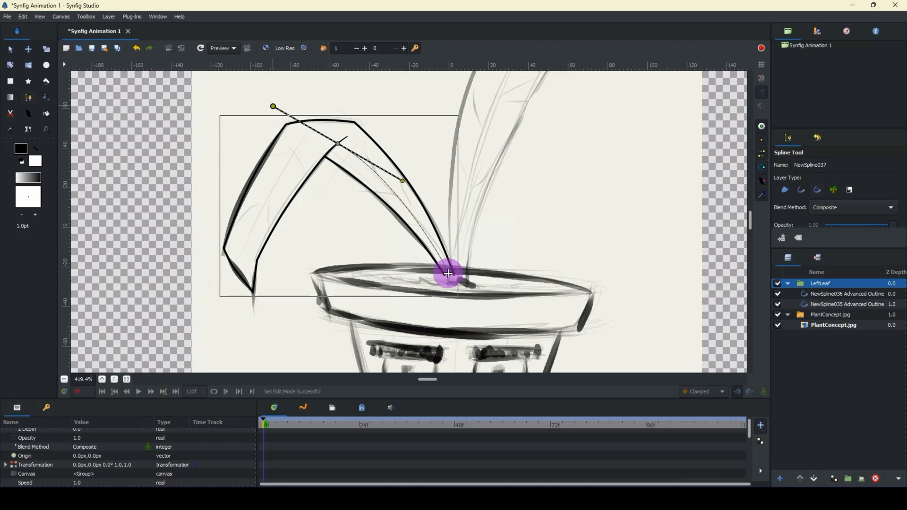
left_click(451, 274)
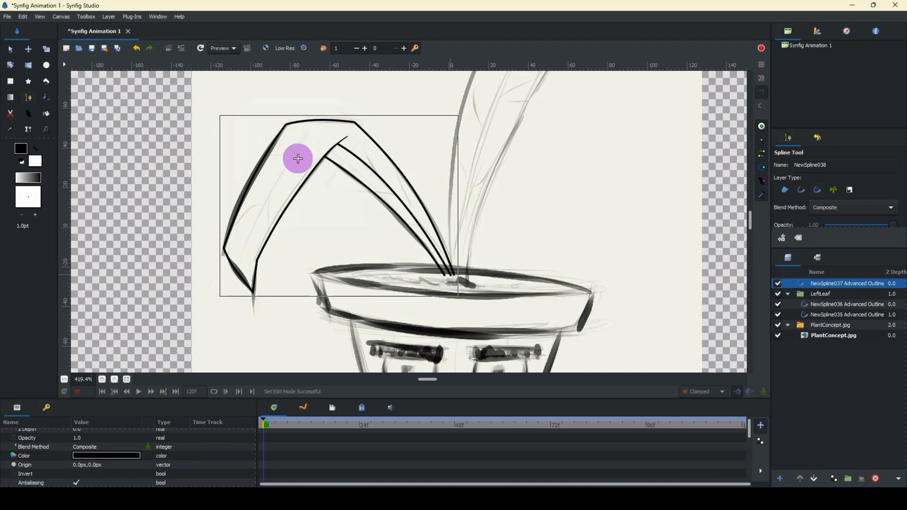
Step: Draw a second curved center vein spline from the top edge of the bend down toward the drooping leaf tip
left_click(318, 122)
left_click_drag(243, 262, 237, 315)
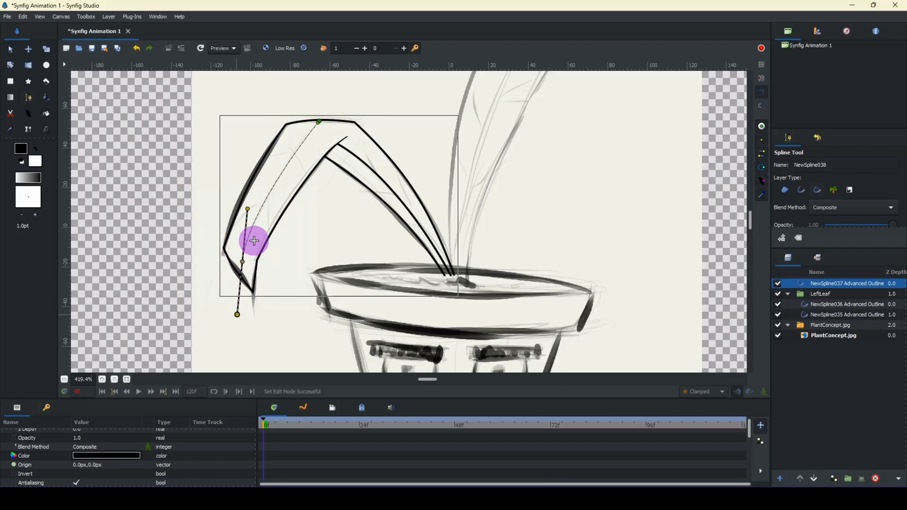
key("Return")
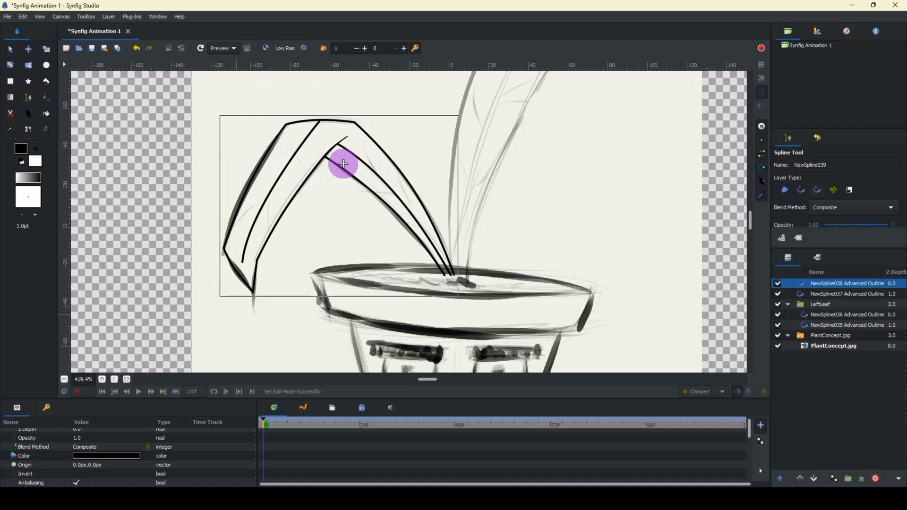
Step: Set the outline width of the drooping section's center vein to 0.8 px
left_click(10, 49)
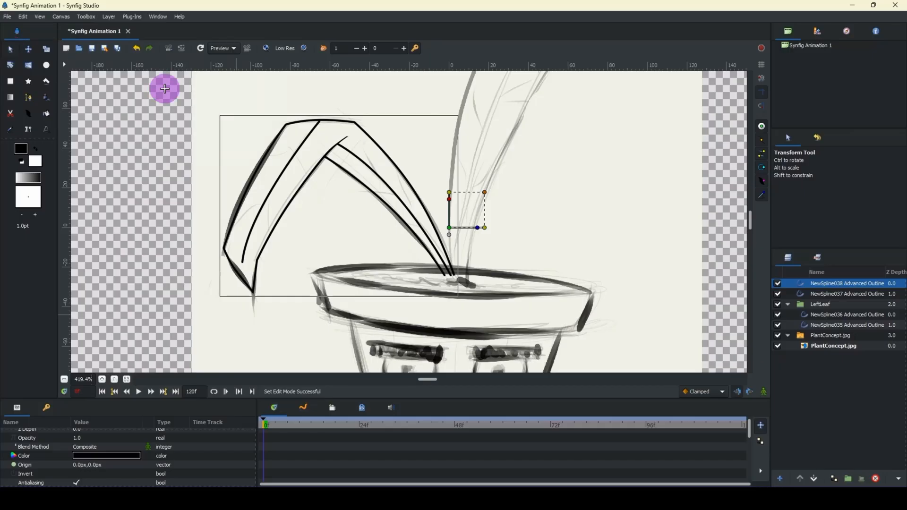
left_click(294, 155)
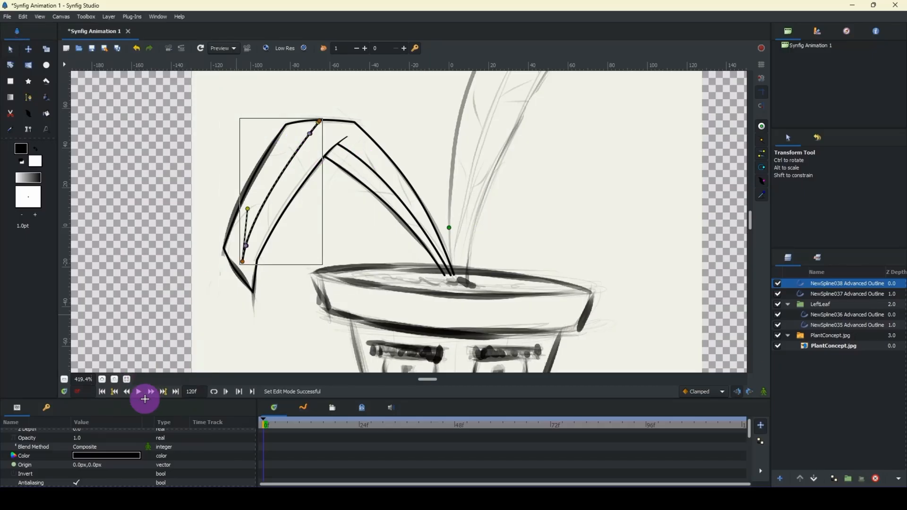
left_click(110, 447)
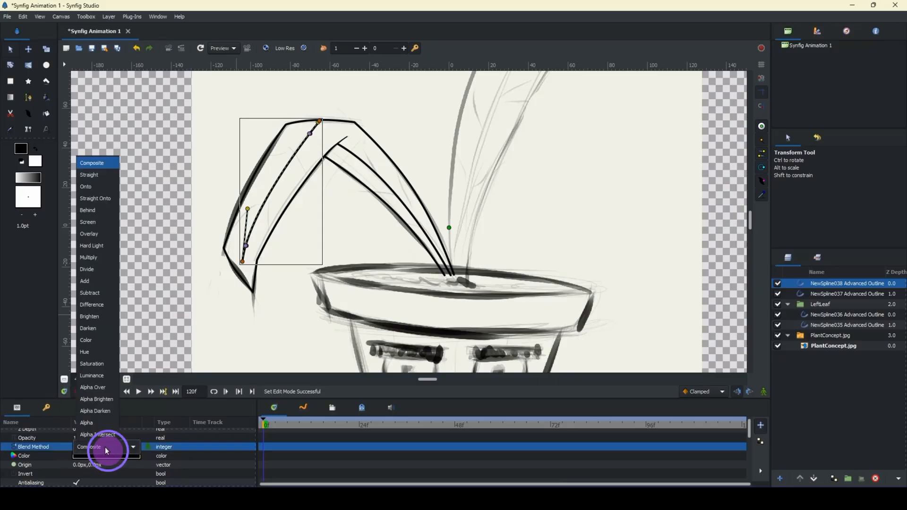
left_click(66, 465)
left_click_drag(255, 401, 275, 326)
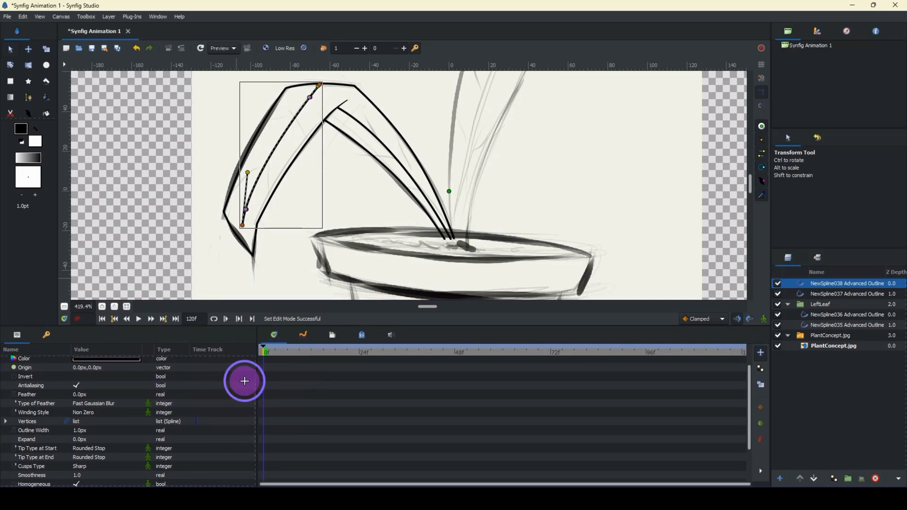
scroll(254, 392, "down", 3)
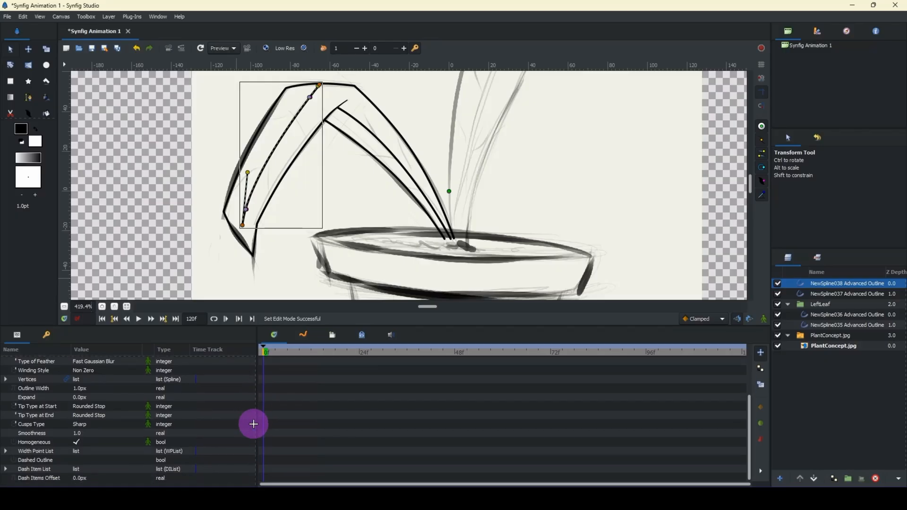
left_click(77, 388)
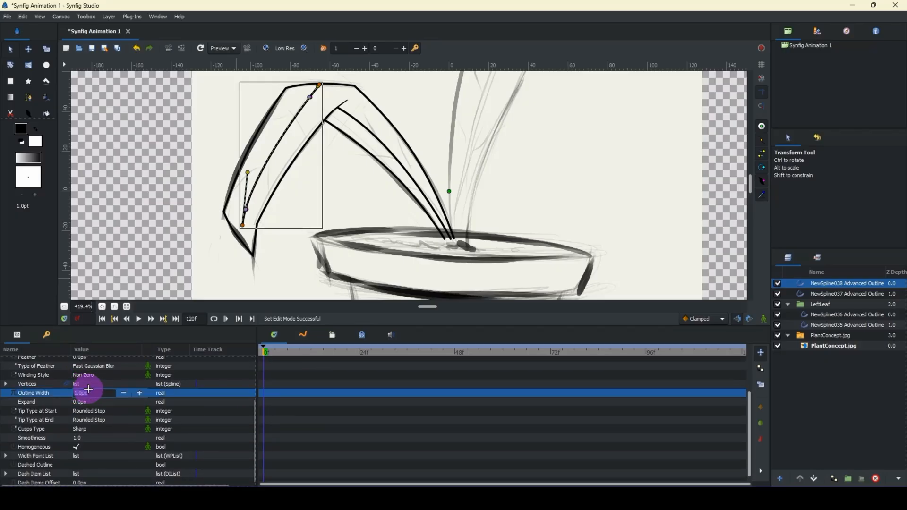
type(".")
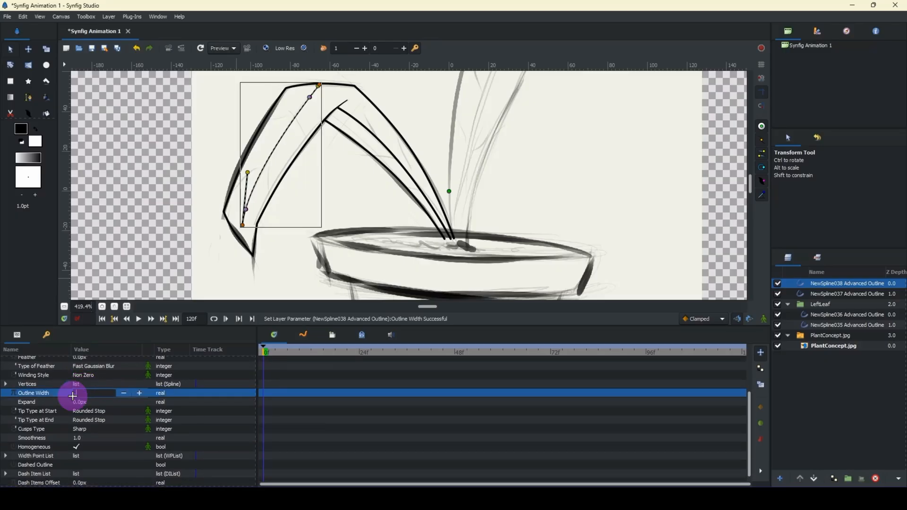
type("8")
key("Return")
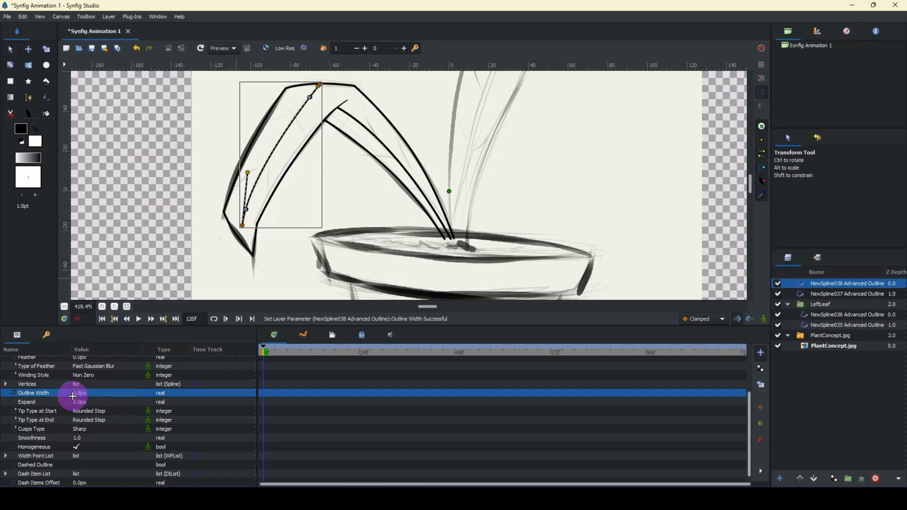
Step: Set the outline width of the center vein rising from the pot to 0.8 px and deselect it
left_click(390, 152)
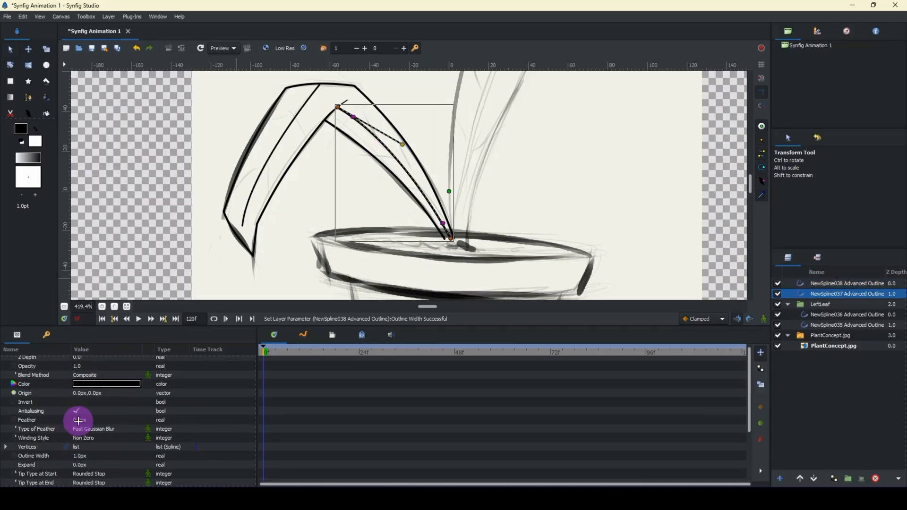
left_click(80, 456)
type("0.8")
key("Return")
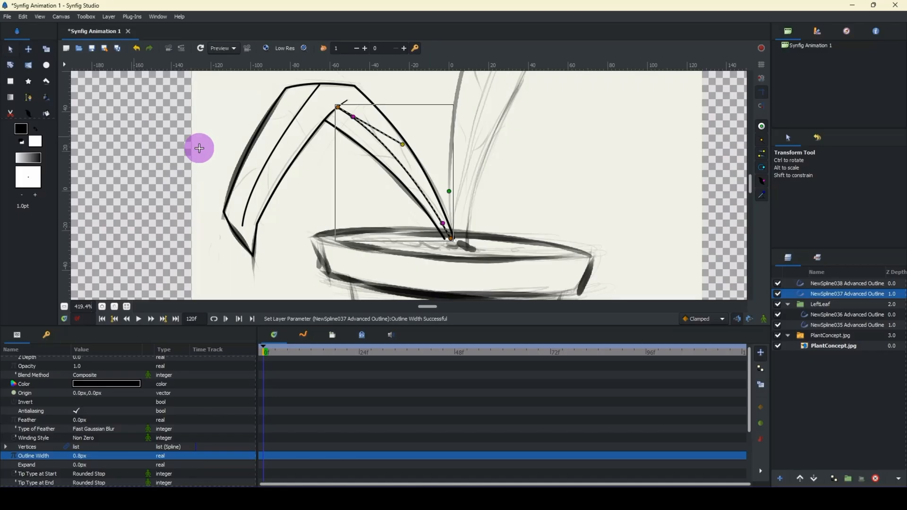
left_click(106, 115)
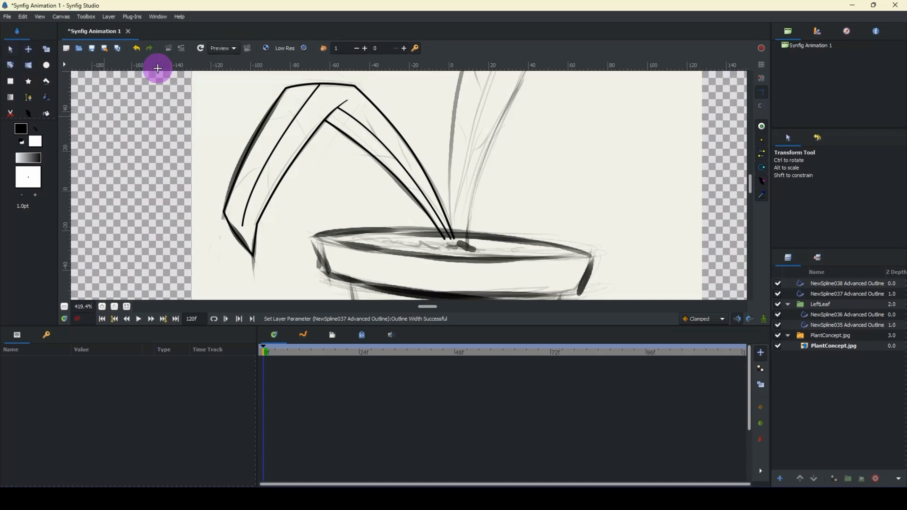
Step: Hide the width handles and reshape the drooping section's center vein by moving its end vertices slightly and lengthening its lower tangent
left_click(286, 128)
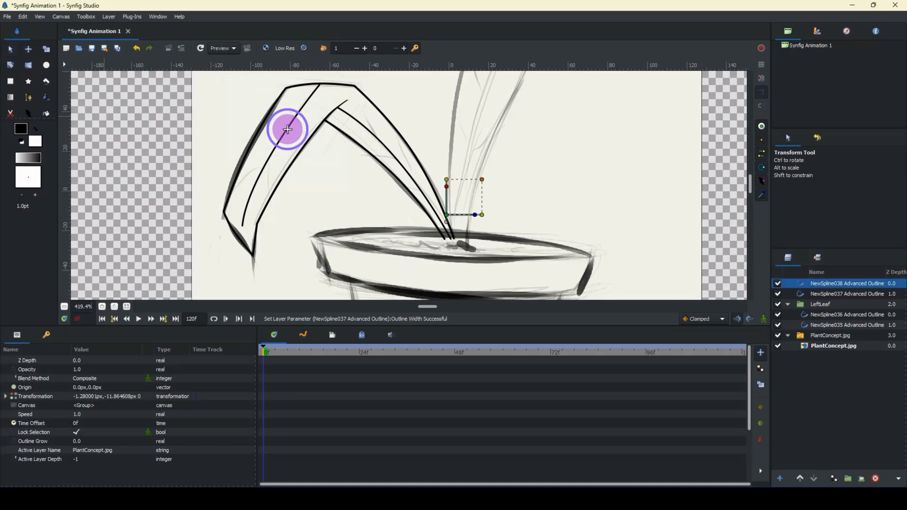
left_click(758, 183)
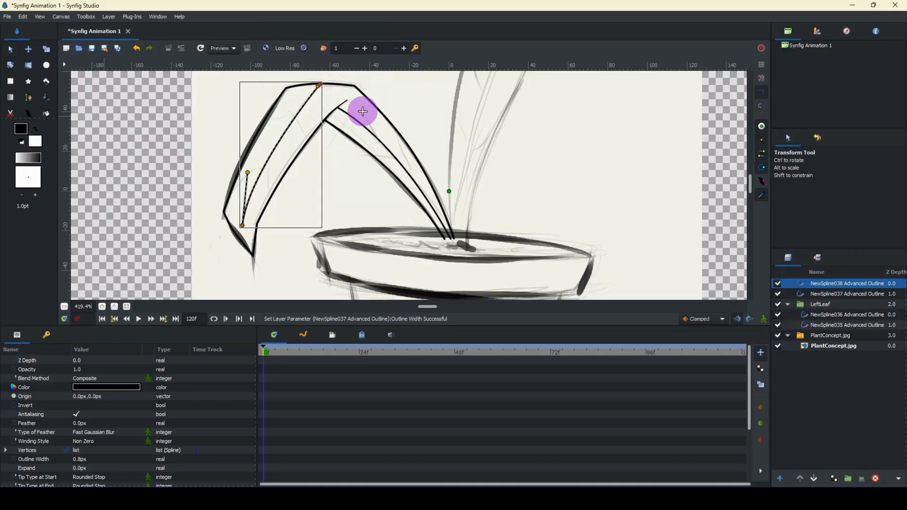
left_click(321, 85)
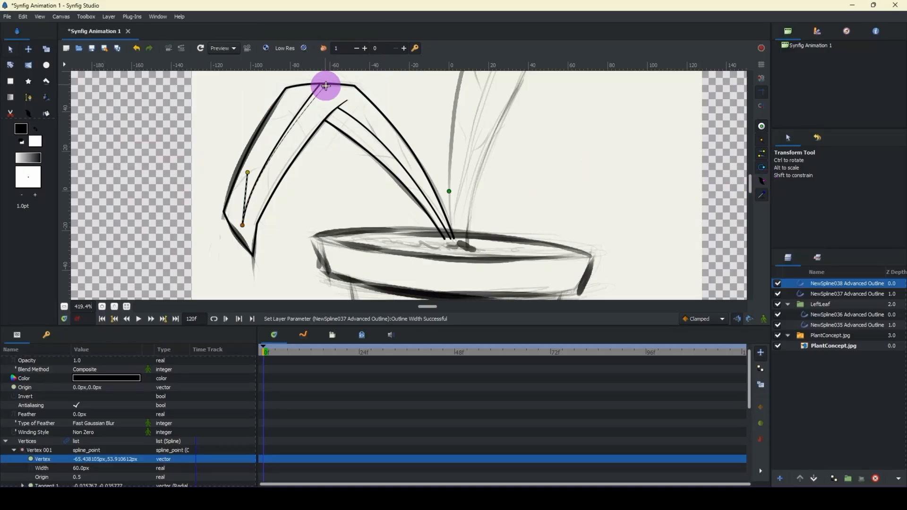
left_click_drag(325, 85, 325, 84)
left_click_drag(248, 173, 254, 151)
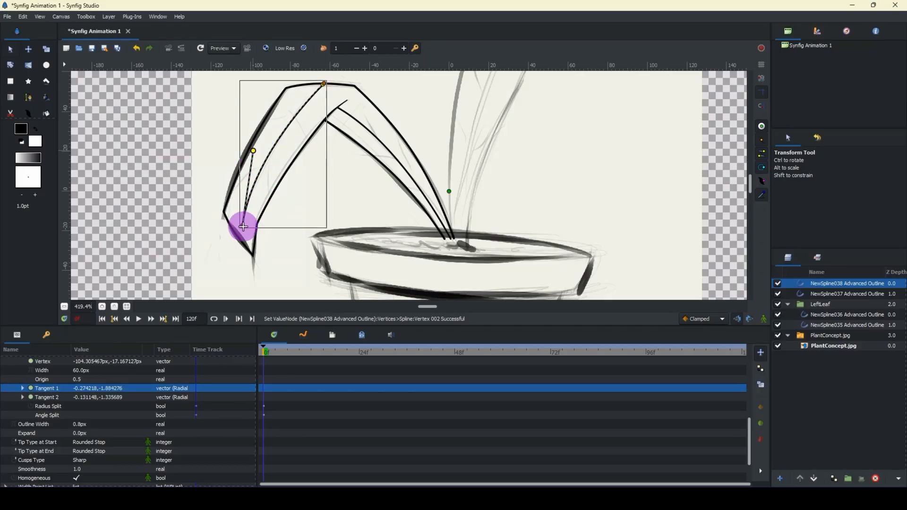
left_click_drag(243, 227, 242, 224)
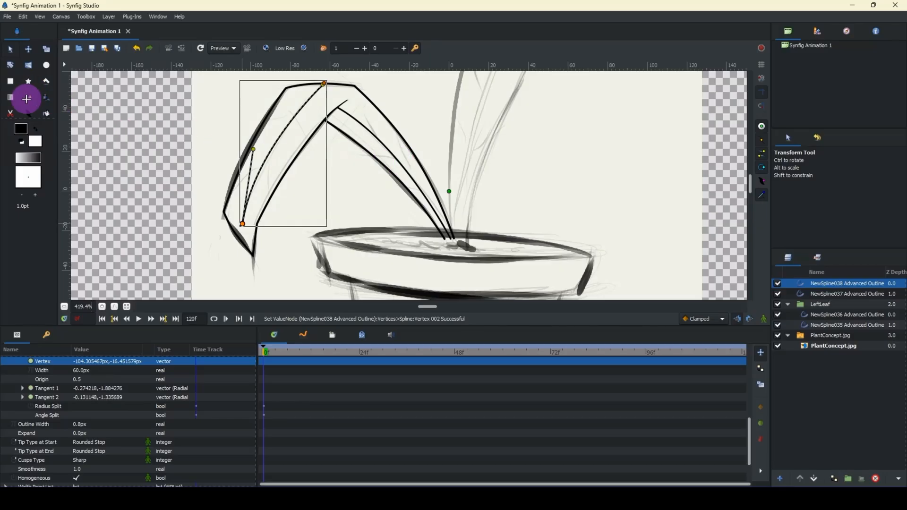
Step: Draw five short straight side vein splines alternating on both sides of the center vein that rises from the pot
left_click(27, 99)
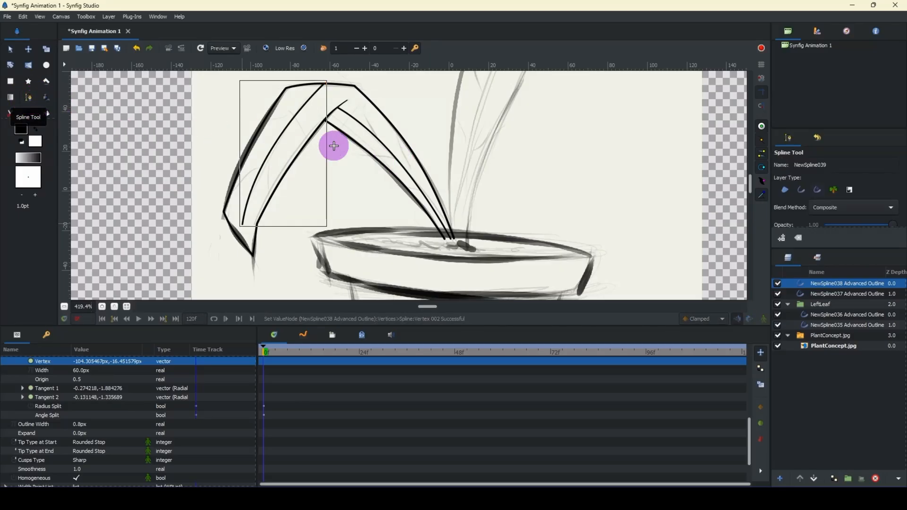
left_click(422, 188)
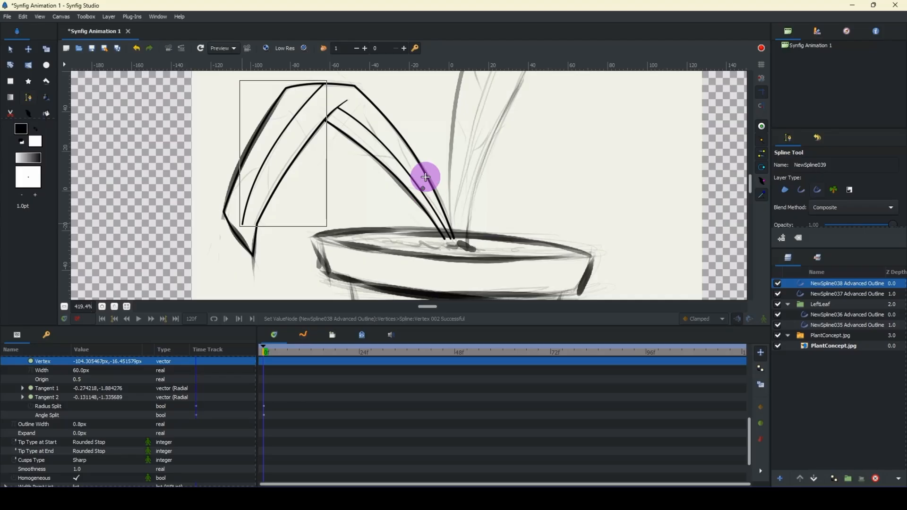
left_click_drag(424, 177, 425, 191)
key("Return")
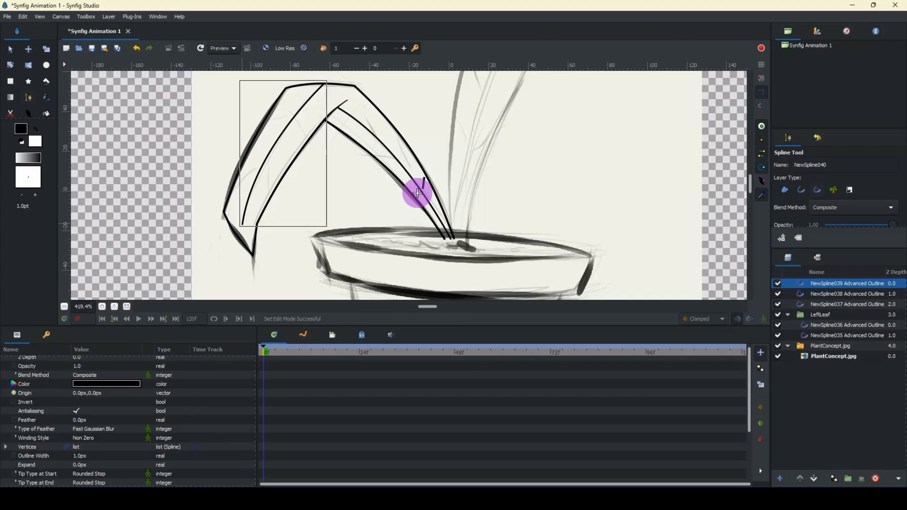
left_click(416, 191)
left_click(407, 187)
key("Return")
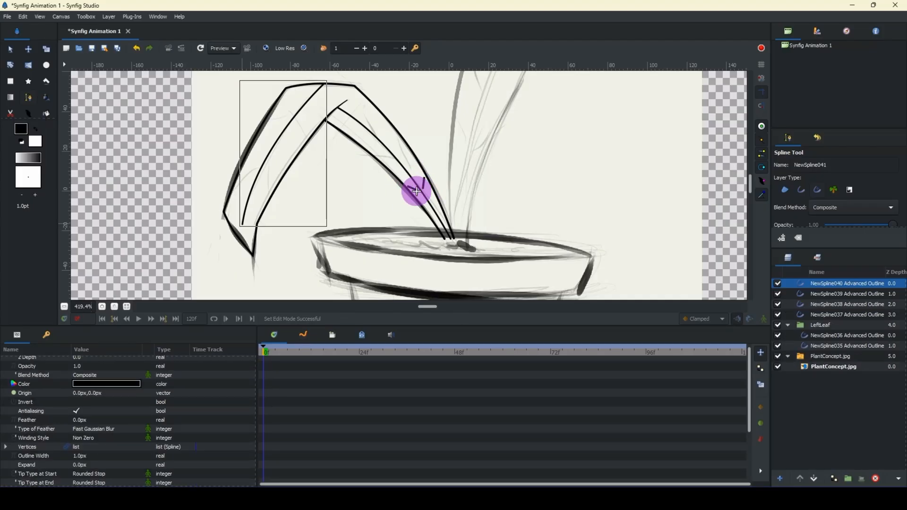
left_click(412, 173)
left_click(405, 150)
key("Return")
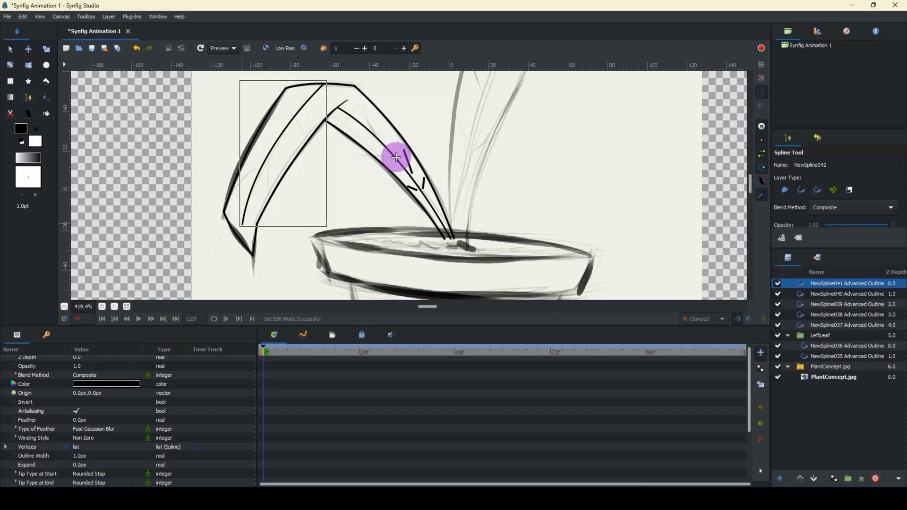
left_click(393, 161)
left_click(377, 155)
key("Return")
left_click(375, 131)
left_click(372, 115)
key("Return")
Step: Draw four short straight side vein splines on both sides of the drooping section's center vein
left_click(297, 117)
left_click(304, 137)
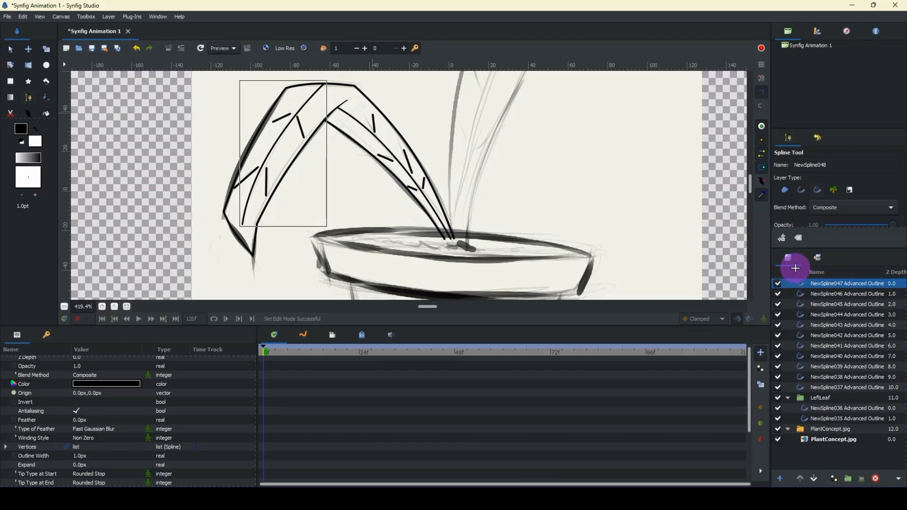
Step: Set the outline width of all eleven left leaf vein splines to 0.8 px and deselect them
left_click(828, 387, "ctrl")
left_click_drag(830, 377, 825, 294)
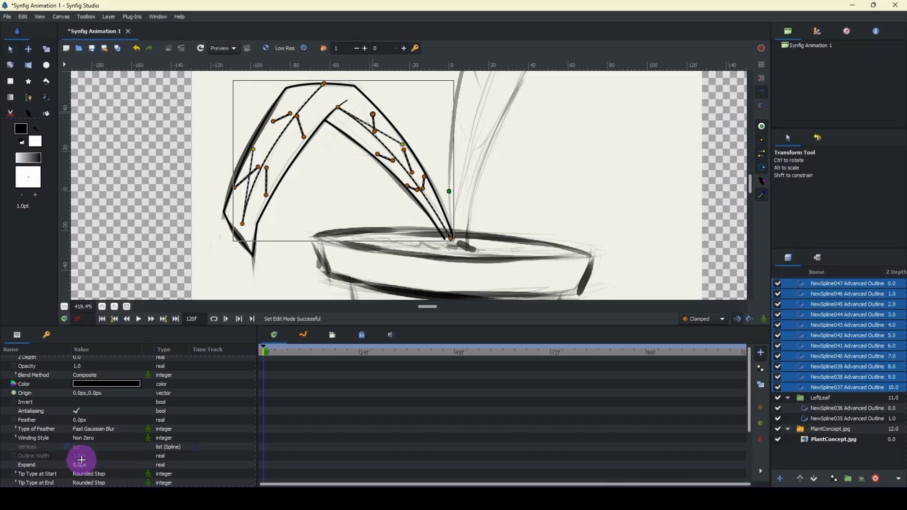
left_click(79, 456)
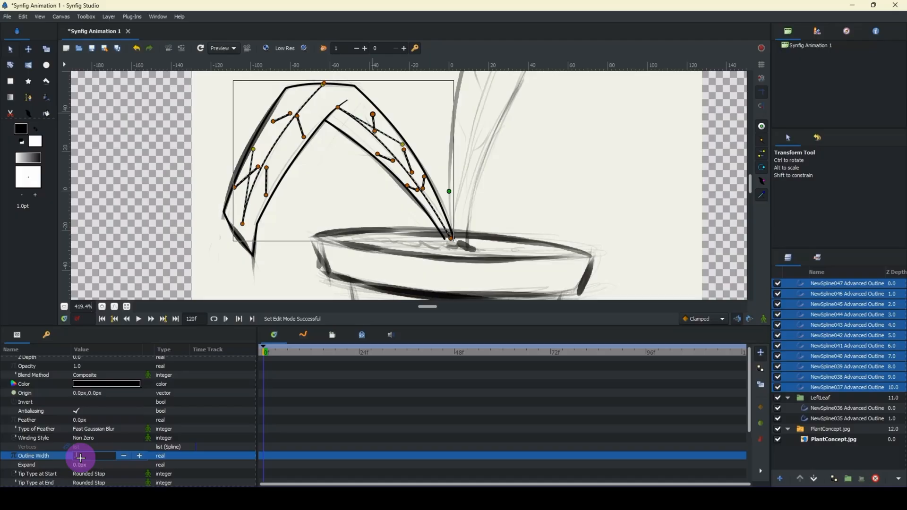
key("Return")
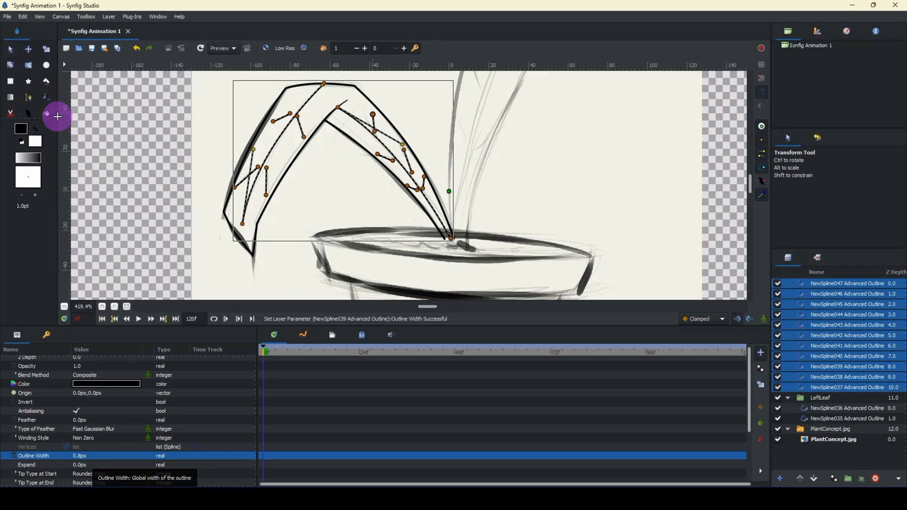
left_click(109, 135)
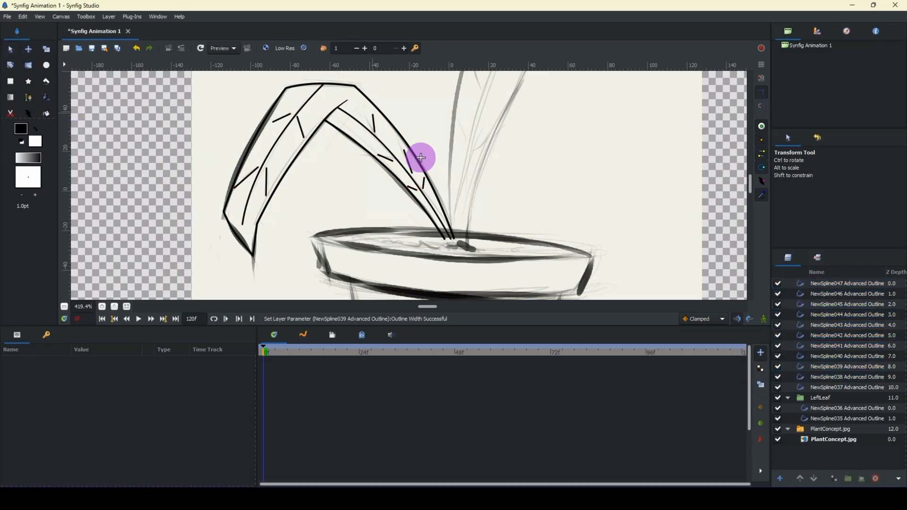
Step: Insert a shape-keeping vertex midway on the long outer side vein of the rising section and bend the vein into a curve
left_click(101, 306)
left_click(101, 306)
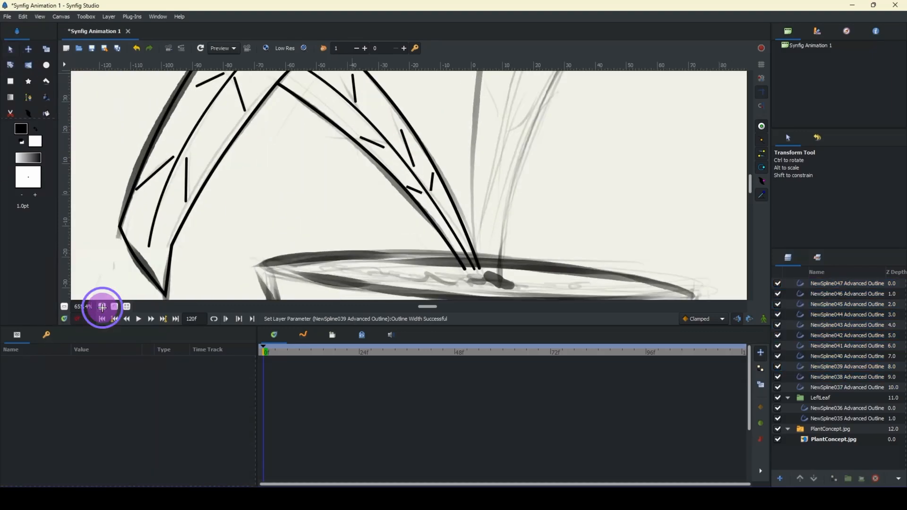
left_click_drag(383, 203, 357, 250)
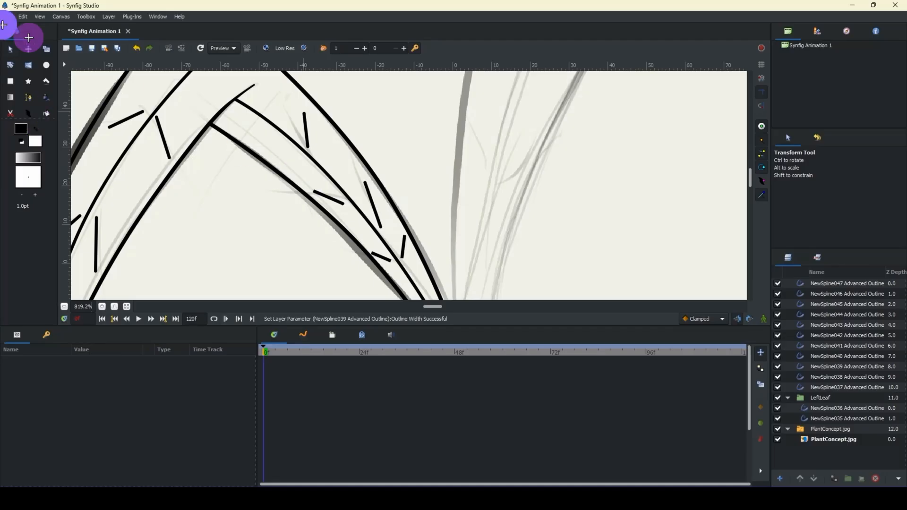
left_click(373, 204)
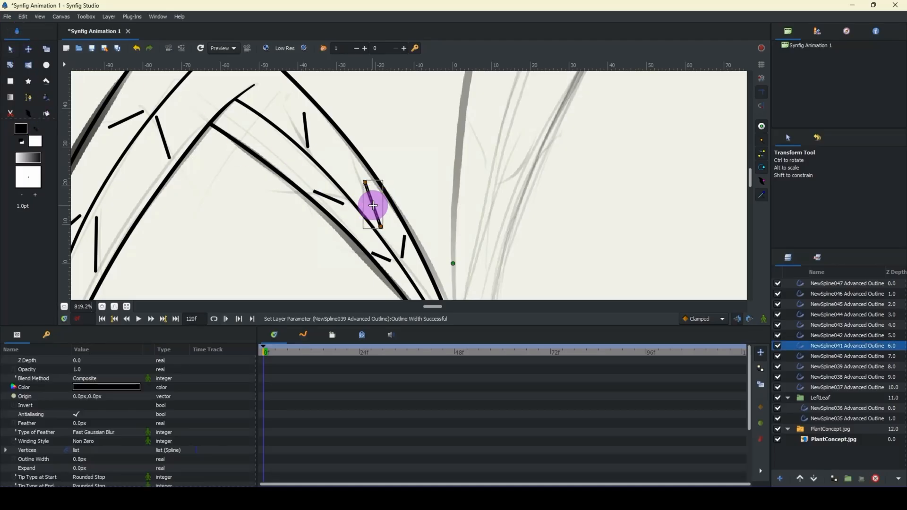
right_click(375, 206)
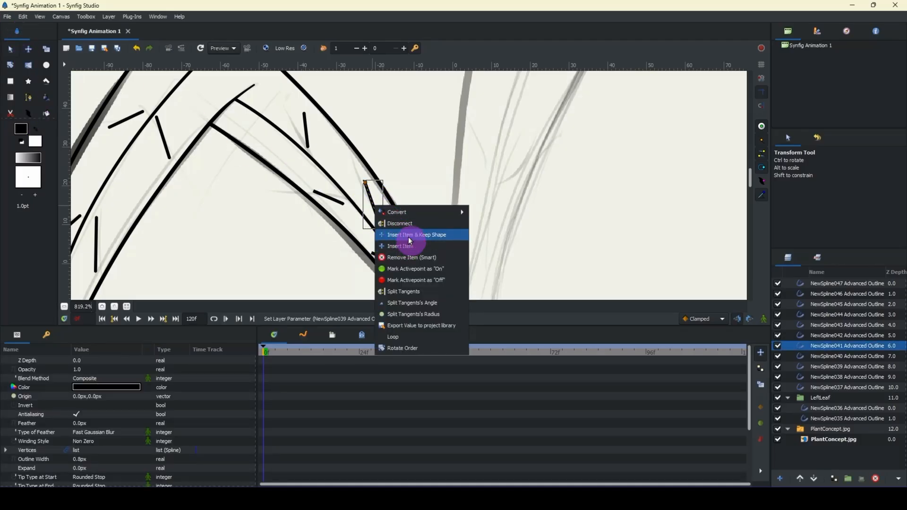
left_click(409, 238)
mouse_move(373, 204)
left_mouse_down()
mouse_move(364, 175)
mouse_move(380, 227)
mouse_move(363, 173)
left_mouse_up()
left_click(375, 203)
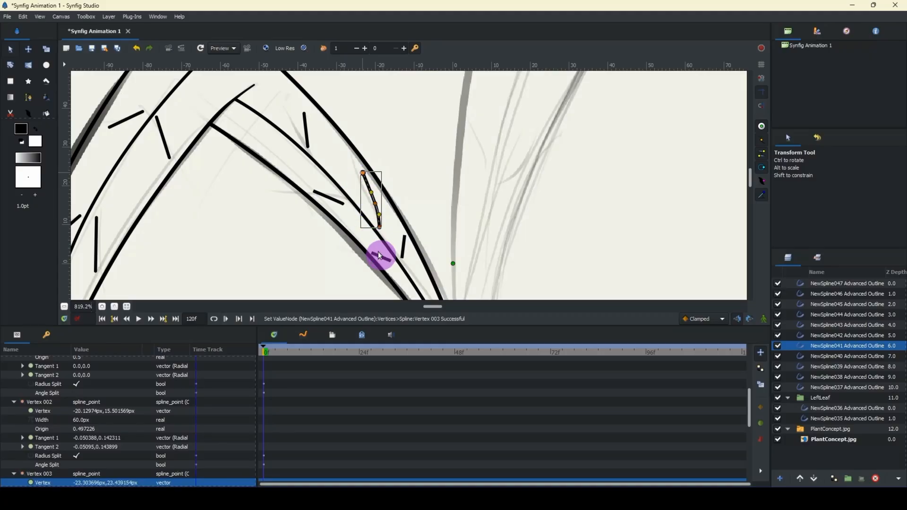
Step: Curve the remaining side veins of the rising section and extend their inner ends to meet the center vein
left_click(403, 250)
left_click_drag(402, 258, 399, 262)
left_click_drag(380, 227, 380, 236)
left_click(341, 204)
left_click_drag(343, 204, 356, 206)
left_click_drag(335, 199, 332, 200)
left_click(307, 147)
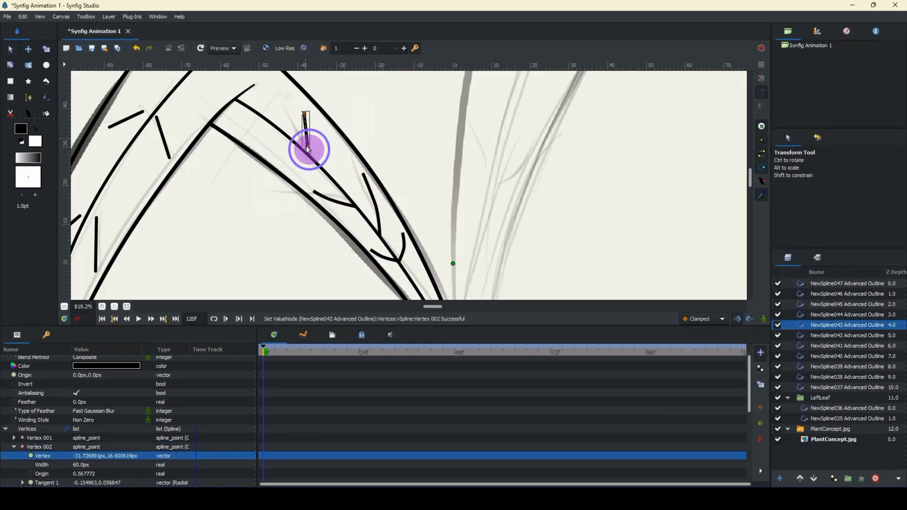
left_click_drag(307, 146, 308, 154)
left_click_drag(304, 113, 292, 107)
left_click_drag(306, 130, 303, 124)
Step: Bend the drooping section's four side veins into curves and attach their inner ends to its center vein
left_click(377, 215)
left_click_drag(233, 175, 408, 229)
left_click(339, 191)
left_click_drag(331, 171, 327, 169)
left_click(301, 173)
left_click(287, 189)
left_click_drag(258, 265, 307, 170)
left_click(306, 210)
left_click(276, 199)
left_click(245, 229)
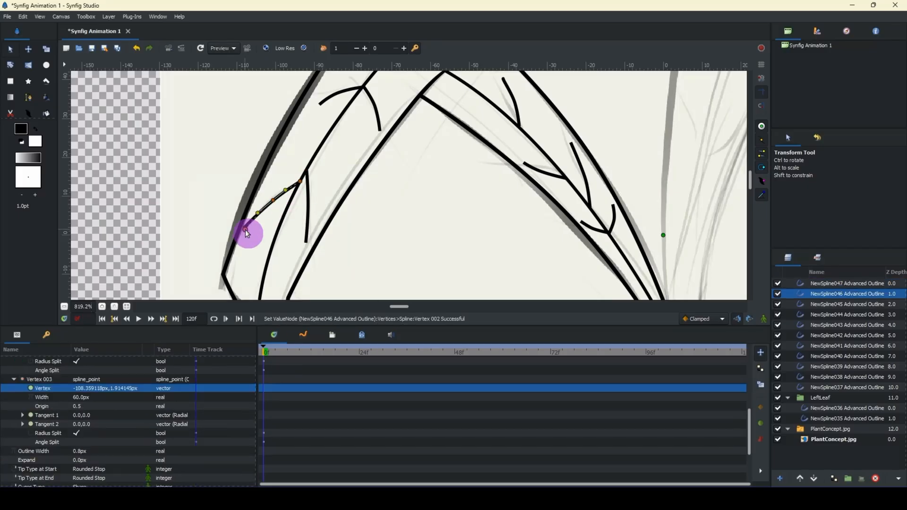
left_click_drag(246, 230, 247, 232)
Step: Move the eleven vein spline layers into the LeftLeaf group, above its two outline splines
left_click(64, 307)
left_click(65, 306)
left_click(64, 307)
left_click(65, 306)
left_click(64, 306)
left_click_drag(381, 243, 340, 228)
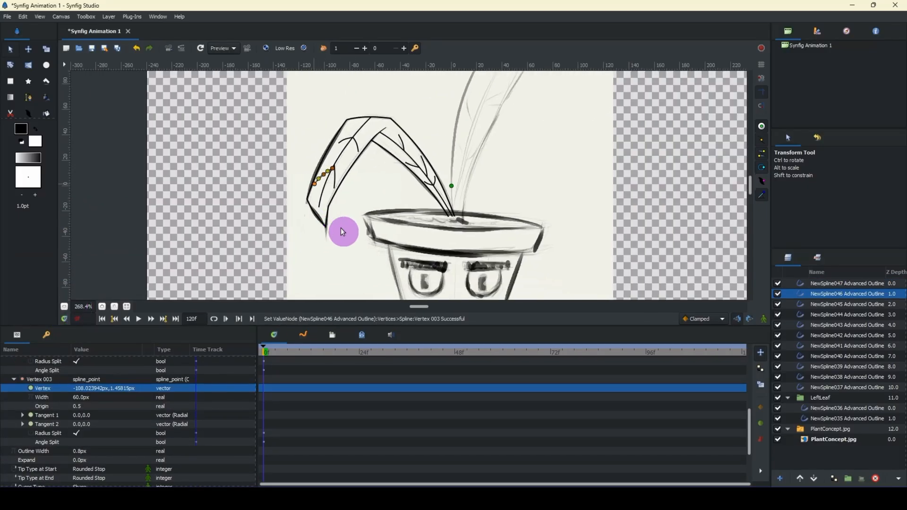
left_click(360, 202)
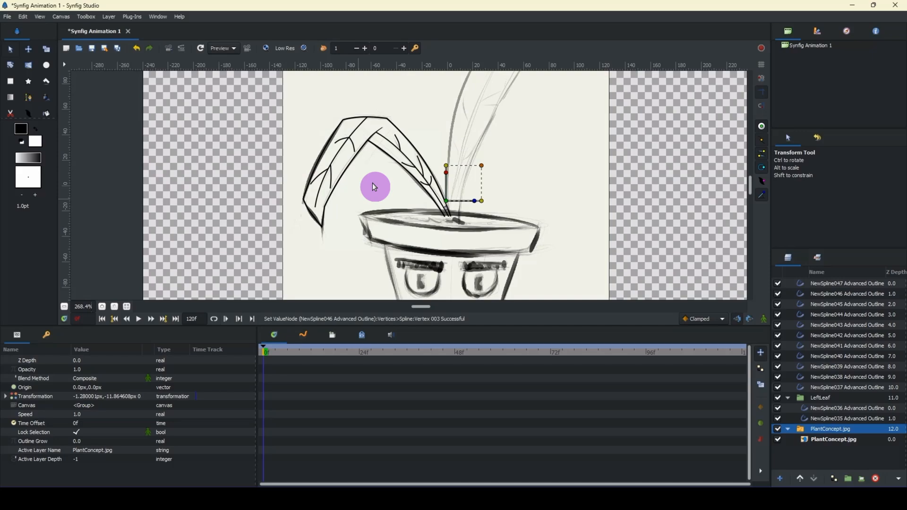
left_click(831, 387)
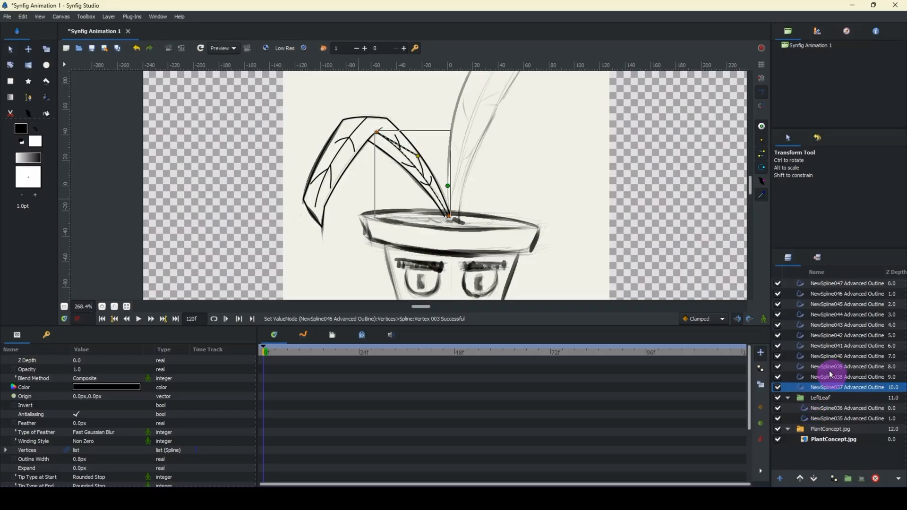
left_click(833, 285, "ctrl")
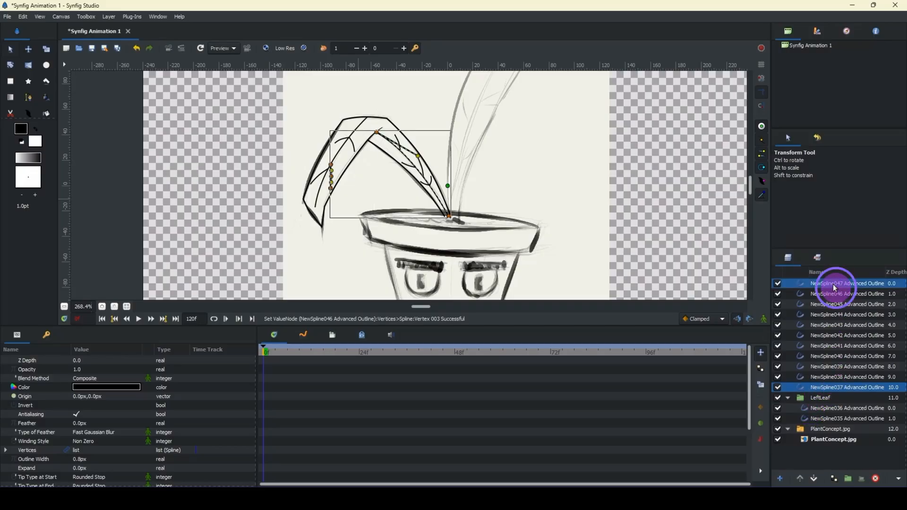
left_click(827, 303)
left_click(828, 284, "shift")
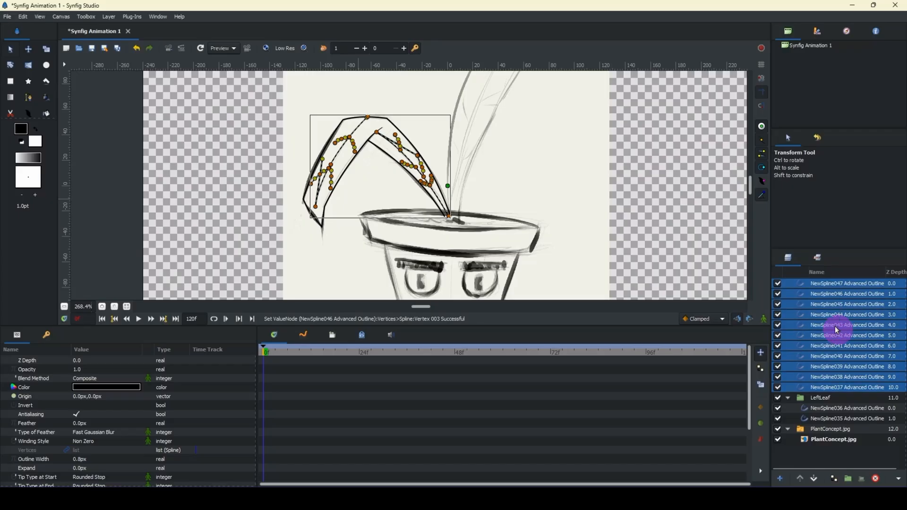
key("Delete")
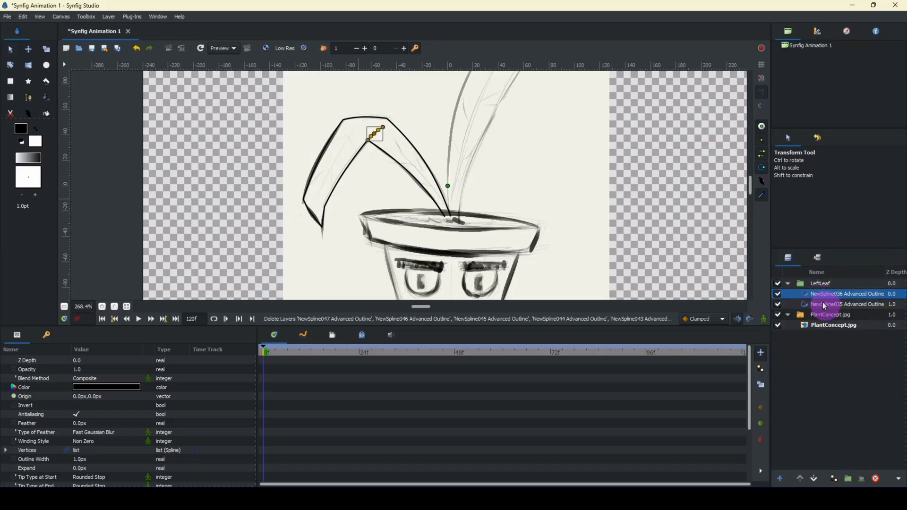
left_click(822, 285)
left_click(827, 294)
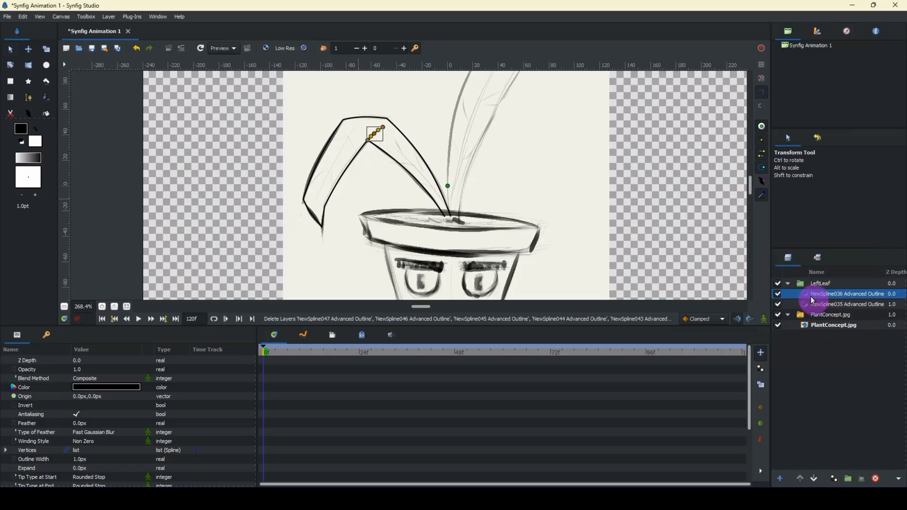
key("ctrl+z")
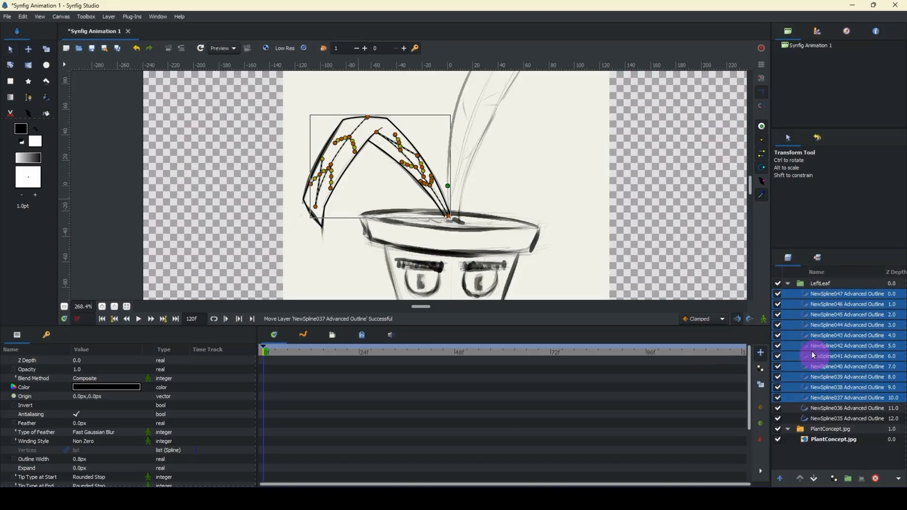
Step: Group the eleven vein splines inside LeftLeaf, name the group leafVeins, and toggle its visibility off and on
key("ctrl+g")
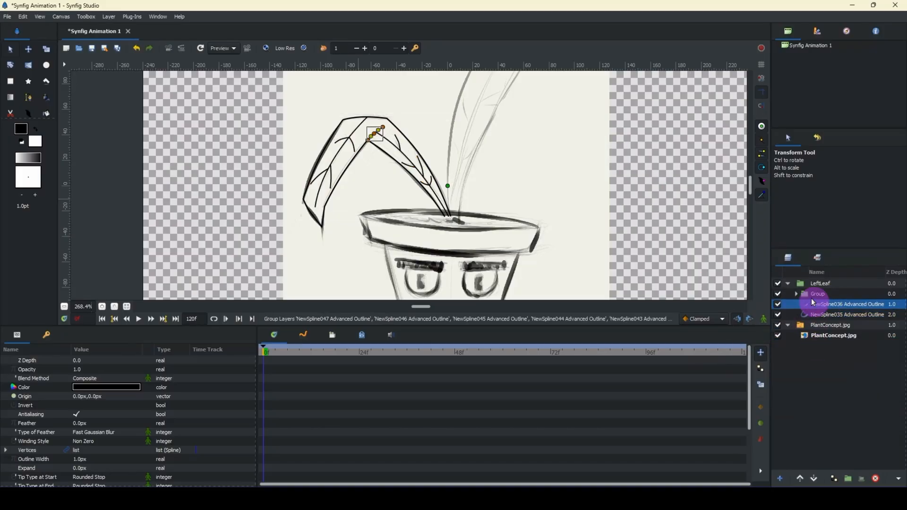
left_click(819, 294)
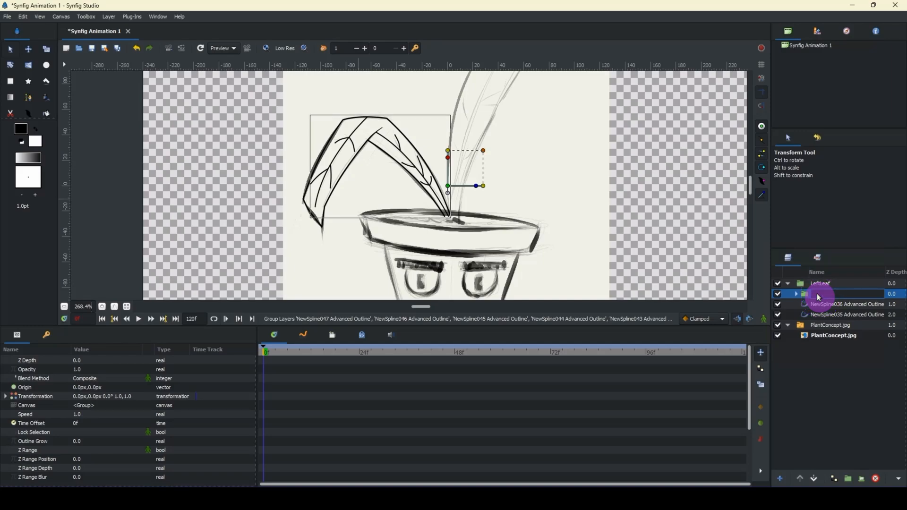
type("leafVeins")
key("Return")
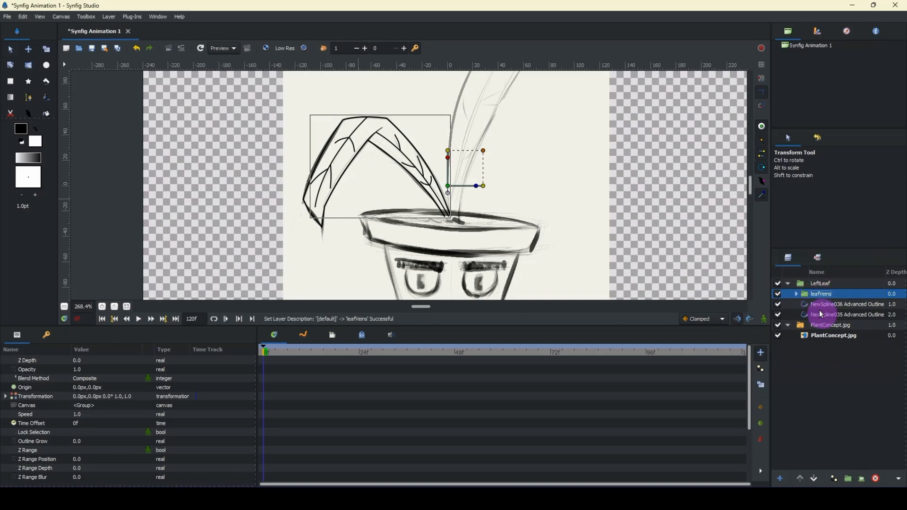
left_click(777, 294)
left_click(777, 294)
Step: Select the two outline splines in turn, then select and collapse the LeftLeaf group
left_click(816, 305)
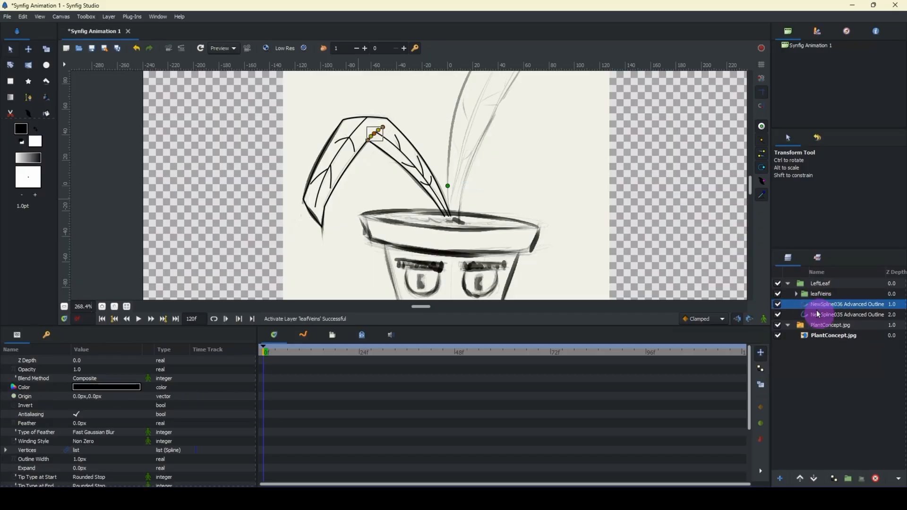
left_click(818, 316)
left_click(818, 307)
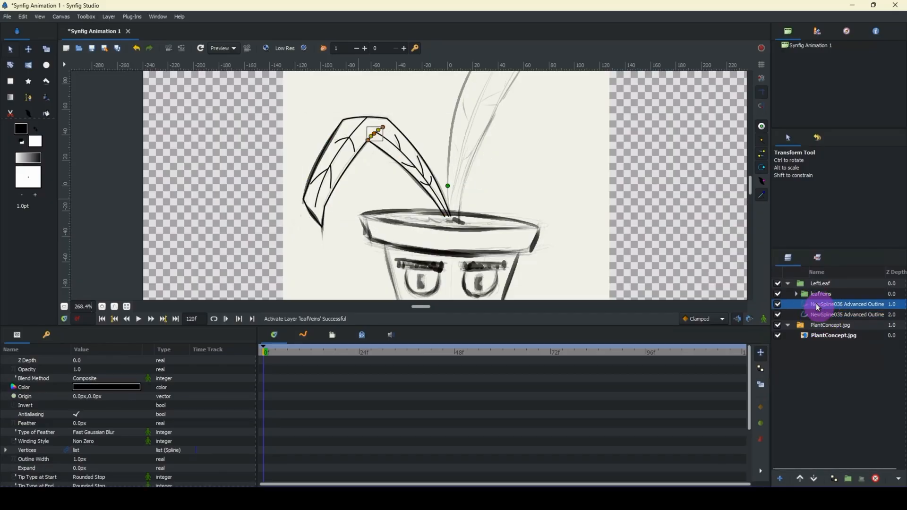
left_click(797, 285)
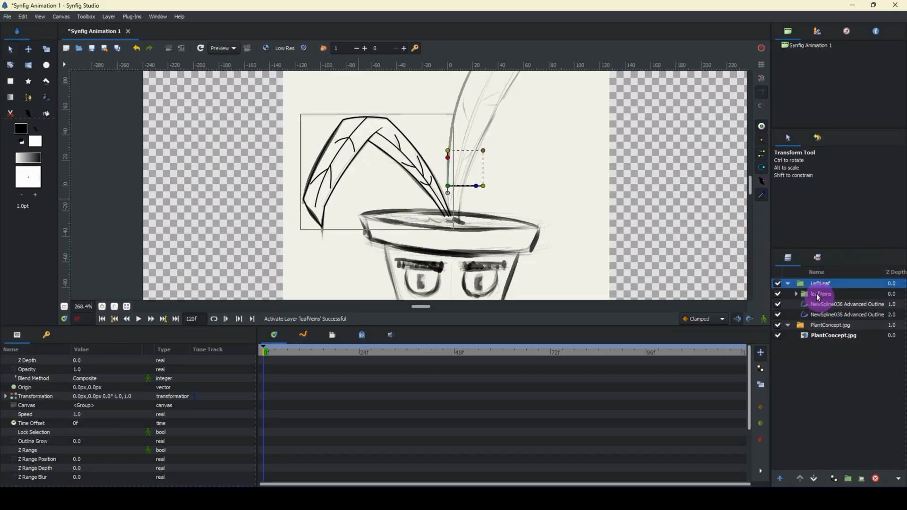
key("Left")
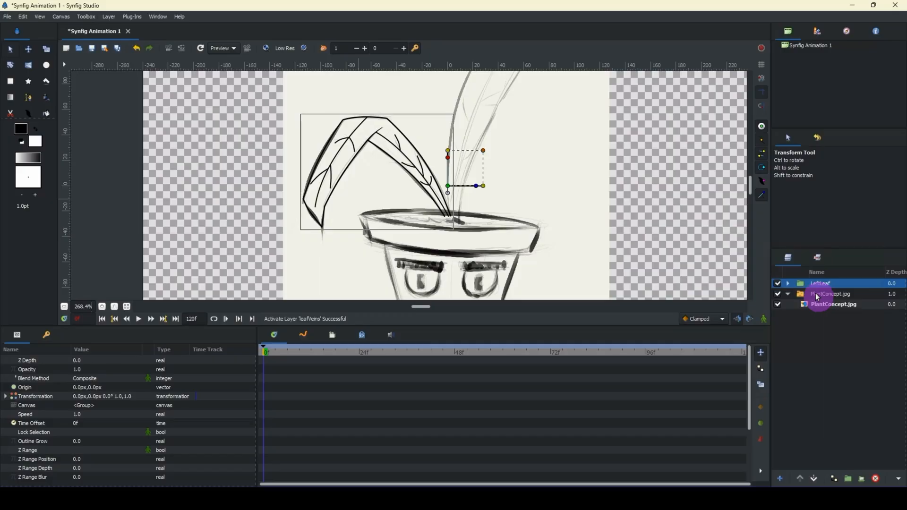
Step: Group the eight outline and vein splines of the upright leaf and name the group RightLeaf
left_click_drag(556, 221, 476, 283)
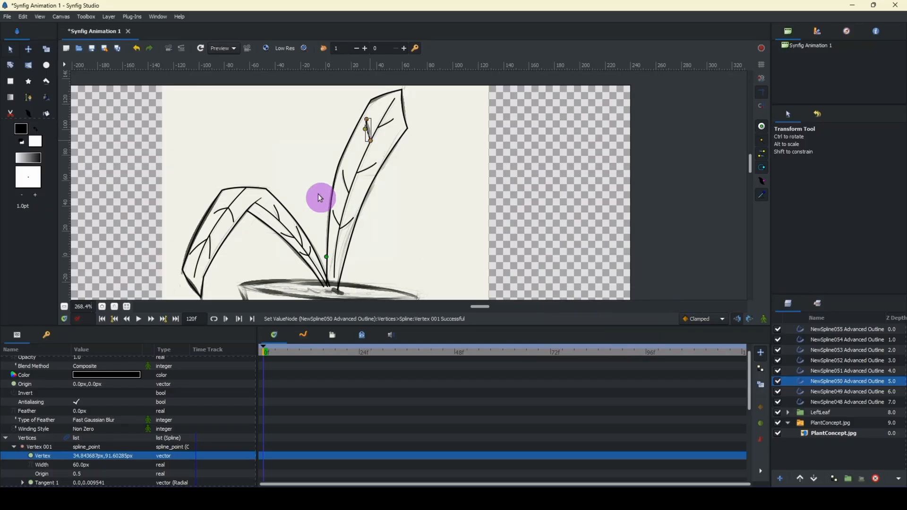
scroll(343, 160, "down", 1)
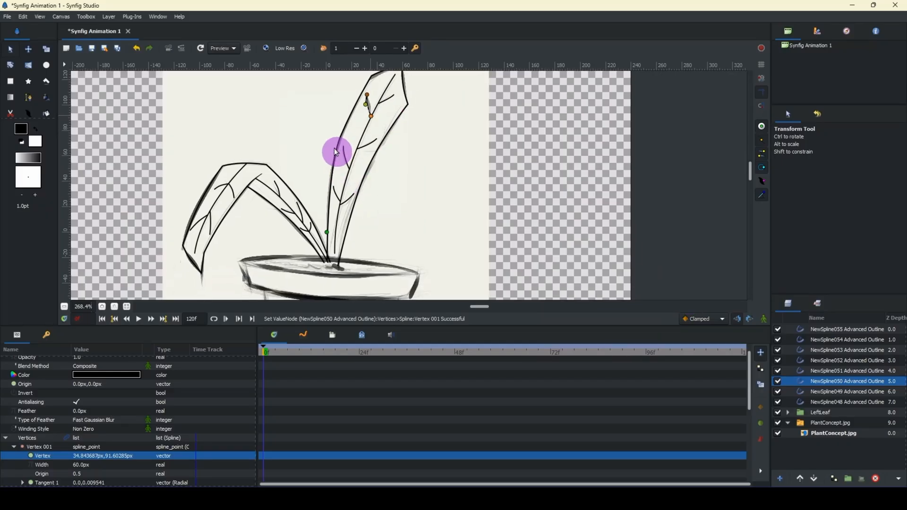
left_click(823, 403)
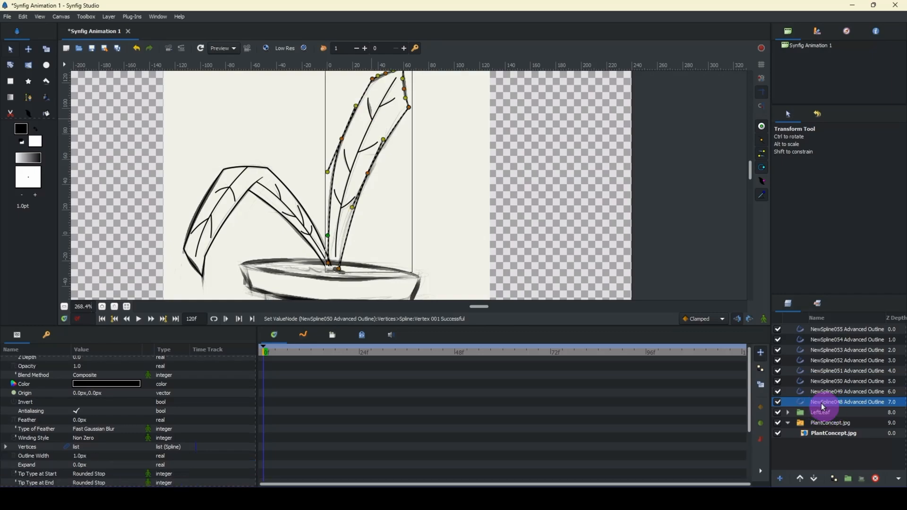
left_click(819, 331)
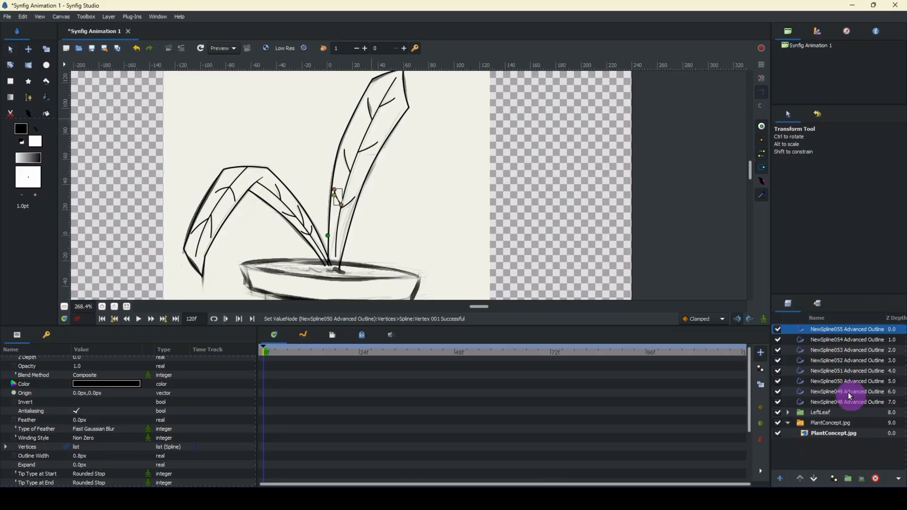
left_click(832, 404, "shift")
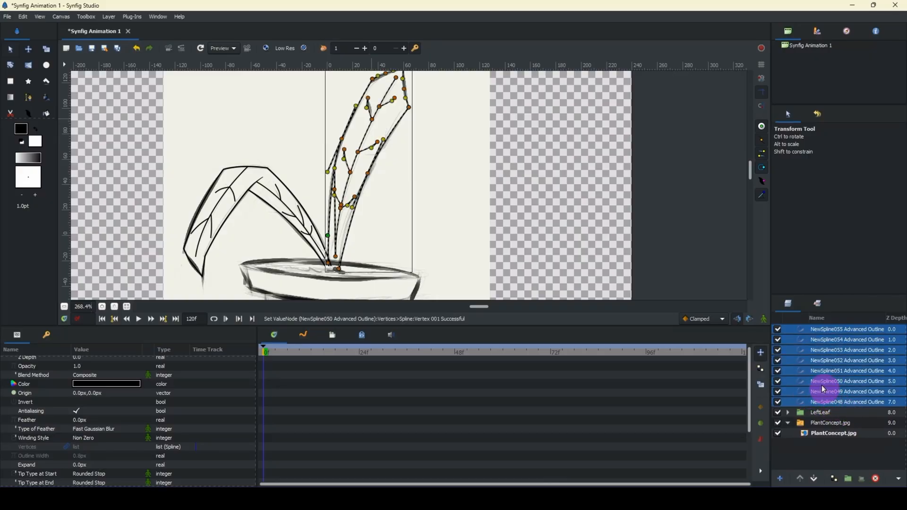
left_click(848, 480)
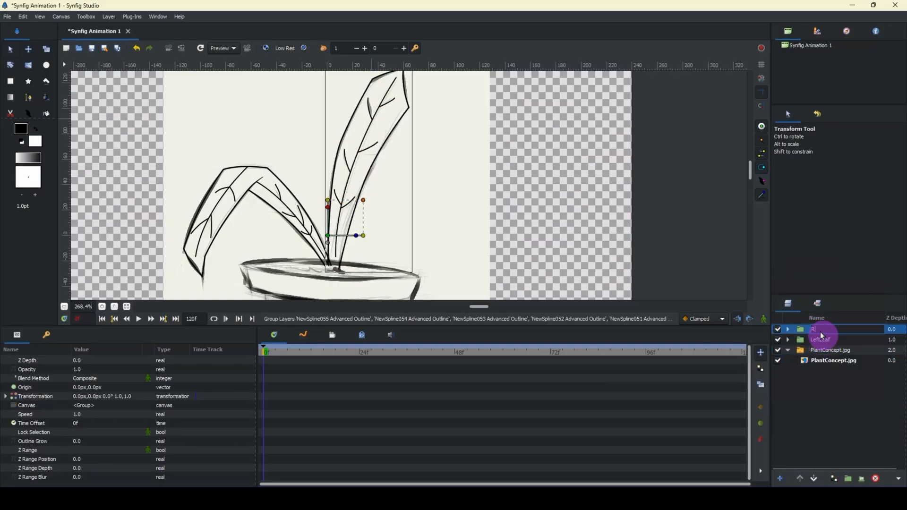
key("Return")
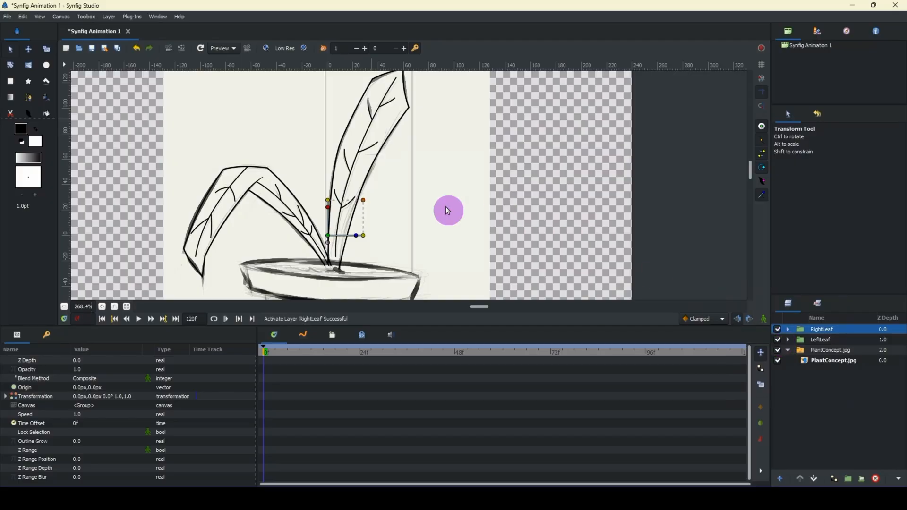
Step: Switch the selection from the RightLeaf group to the PlantConcept.jpg sketch group
scroll(123, 265, "down", 2)
scroll(134, 246, "down", 1)
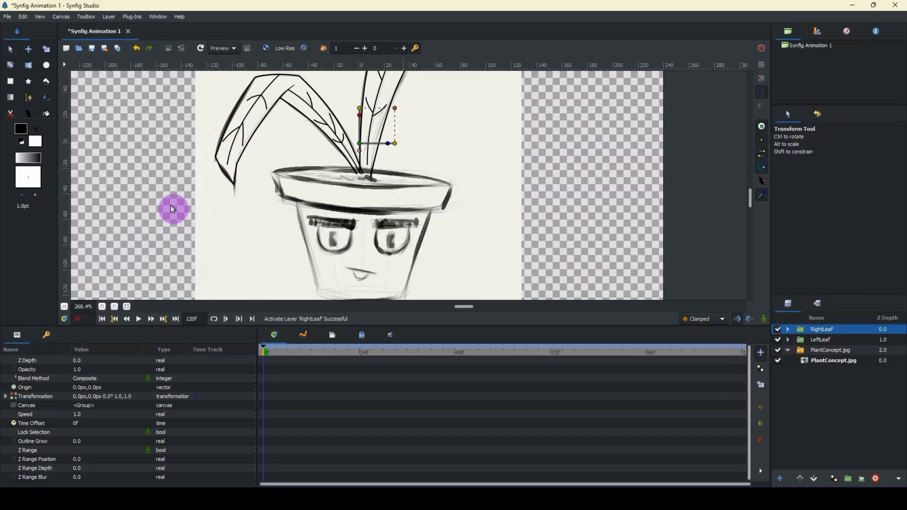
scroll(165, 202, "down", 1)
left_click_drag(162, 187, 154, 177)
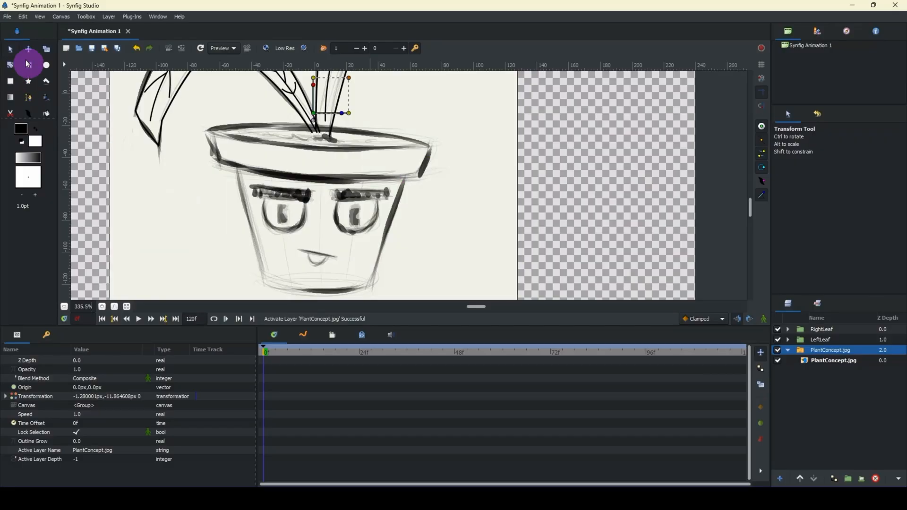
Step: Draw a circle as an advanced outline with a 1.0px brush size, centred on the sketched pot's opening and nearly as wide as its rim
left_click(45, 68)
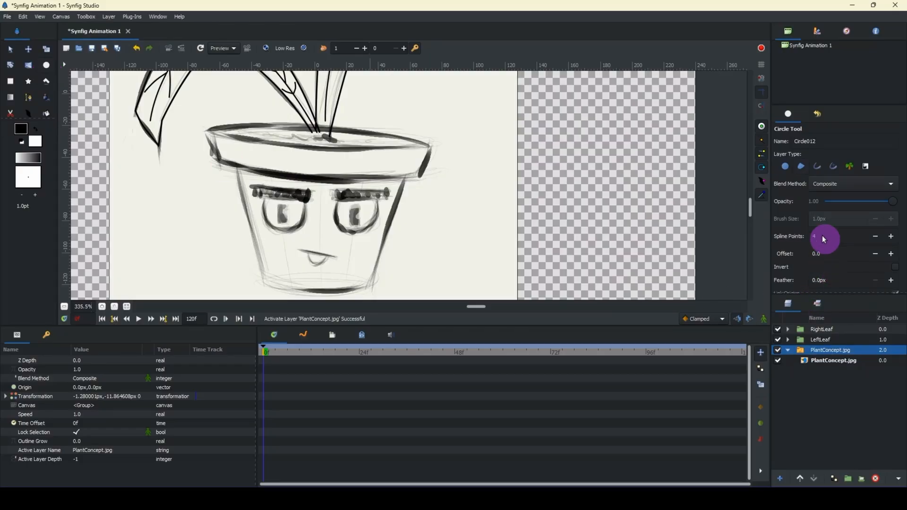
left_click(833, 167)
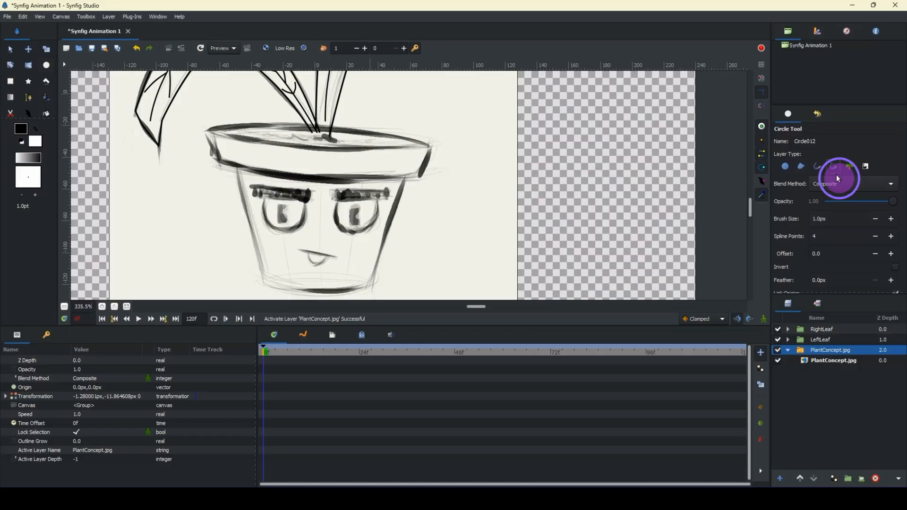
left_click(802, 168)
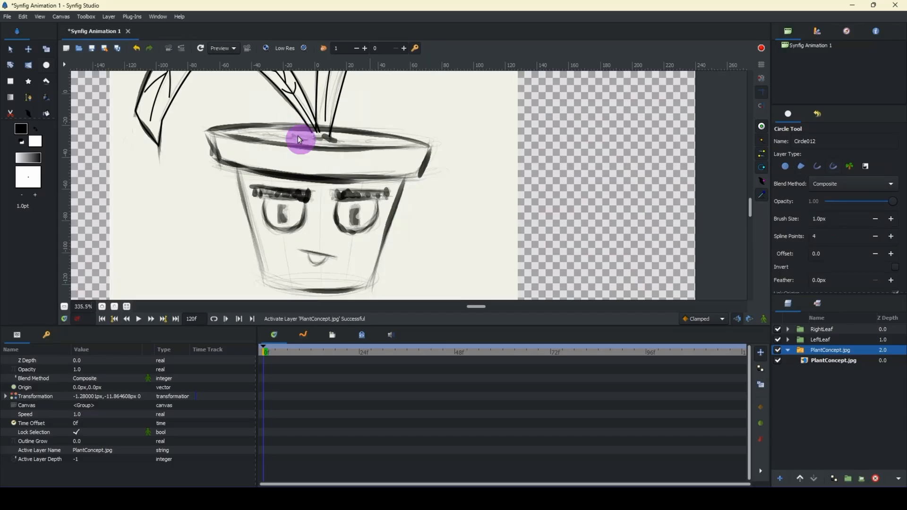
left_click_drag(301, 138, 313, 197)
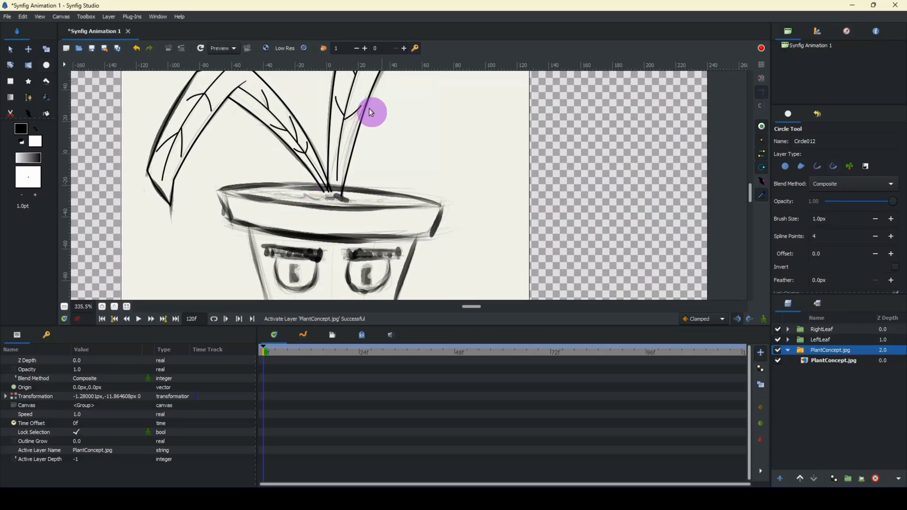
scroll(268, 140, "down", 2)
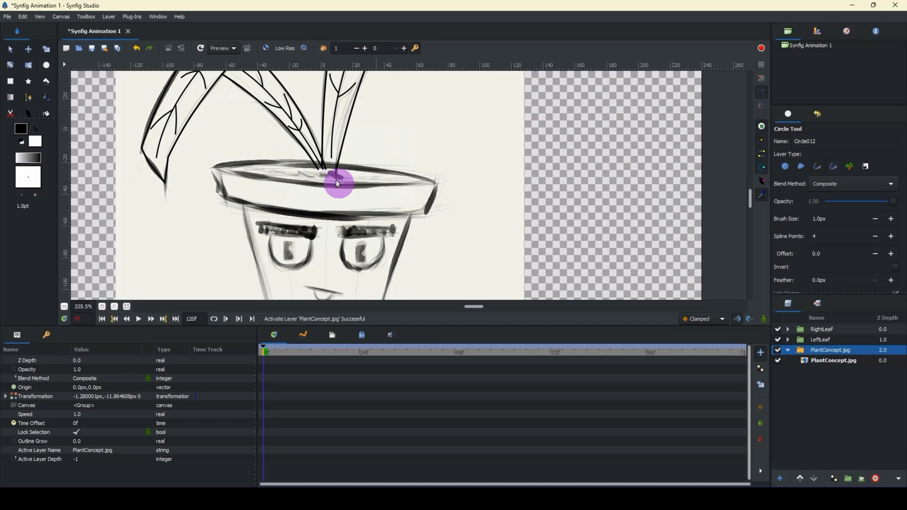
left_click_drag(313, 178, 419, 191)
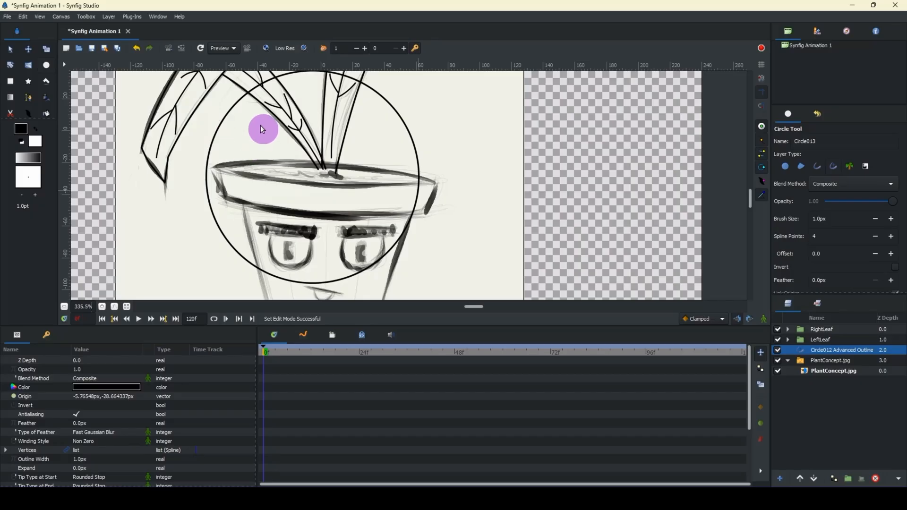
Step: Centre the circle on the pot's opening and scale its upper and lower vertices toward the centre to match the rim's height
left_click(10, 49)
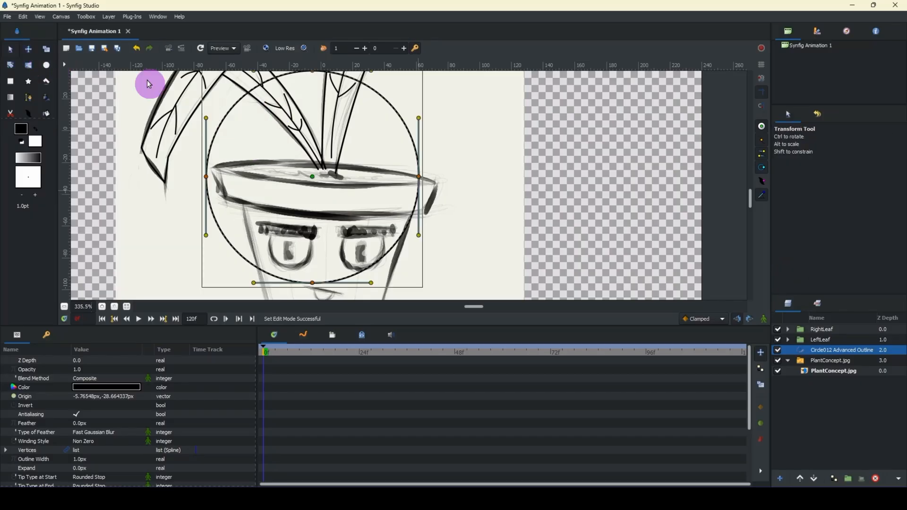
left_click_drag(312, 176, 327, 174)
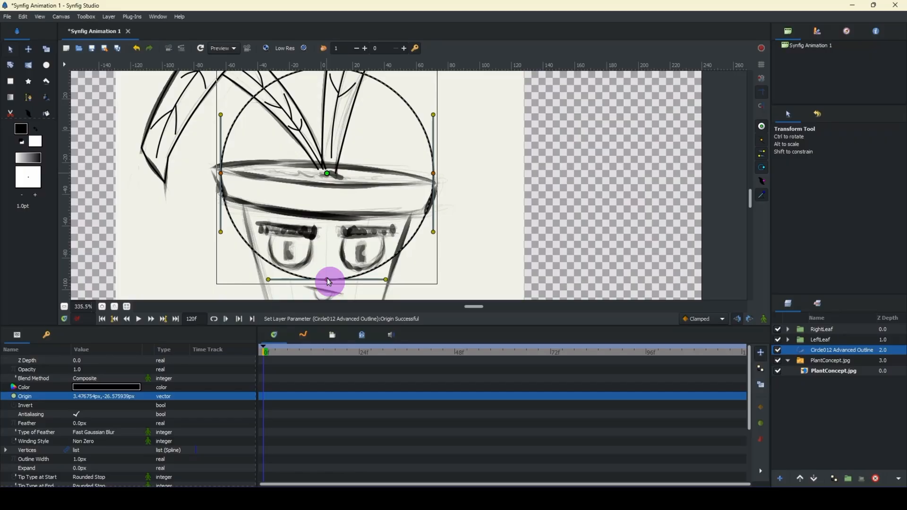
left_click(64, 307)
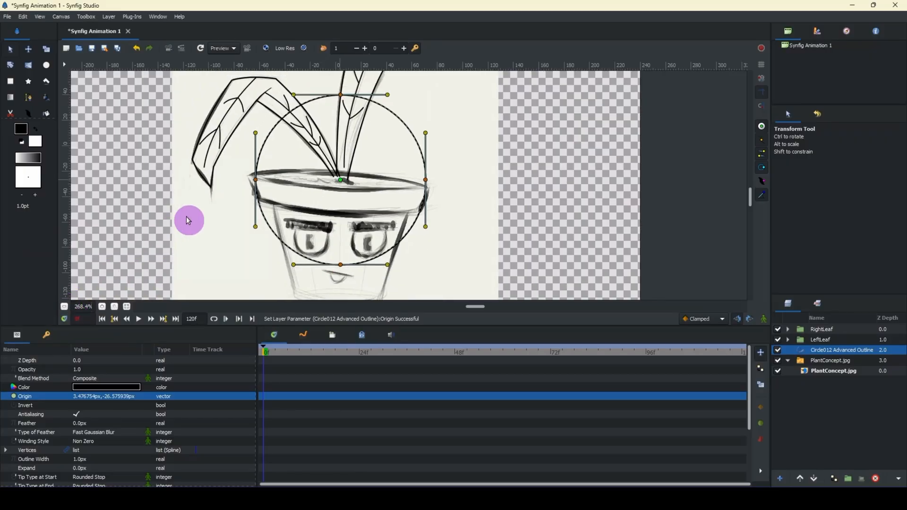
left_click_drag(321, 77, 340, 240)
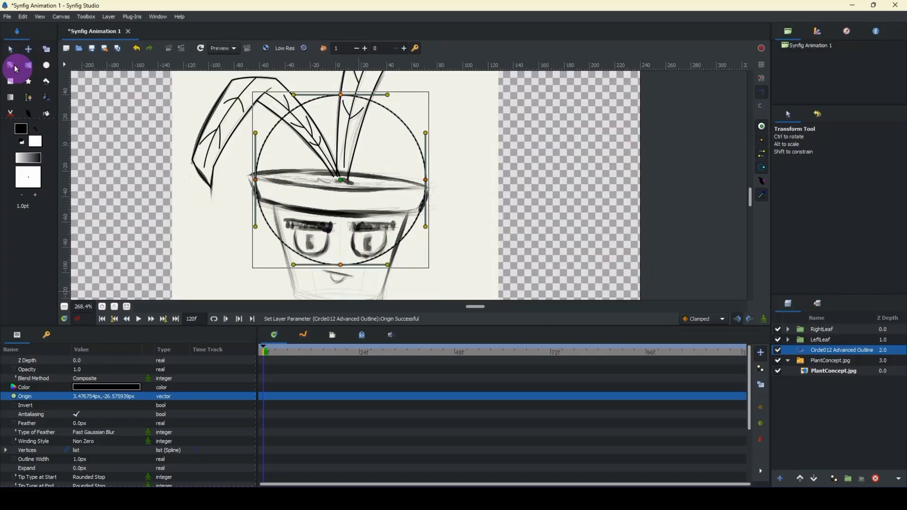
left_click(46, 49)
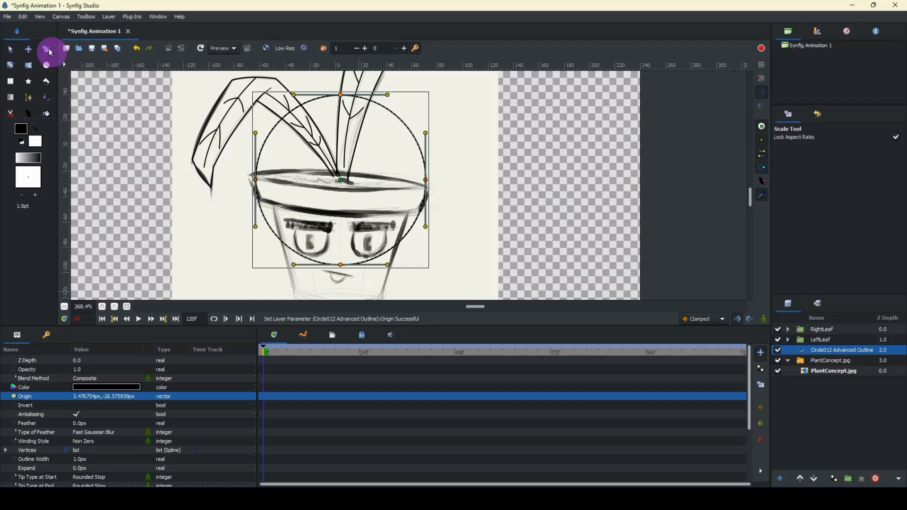
left_click_drag(340, 265, 341, 191)
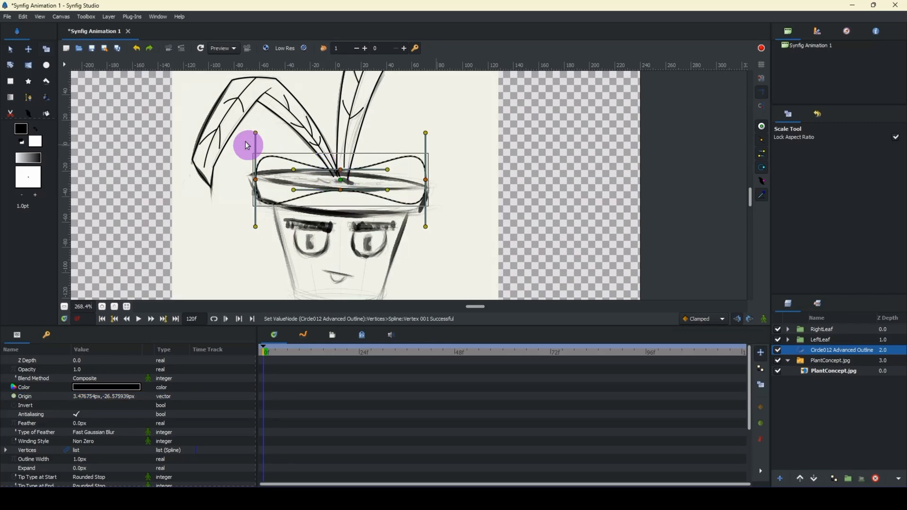
Step: Shorten the upper tangents of the two side vertices together until the outline's upper curve is smooth along the pot rim
left_click(11, 51)
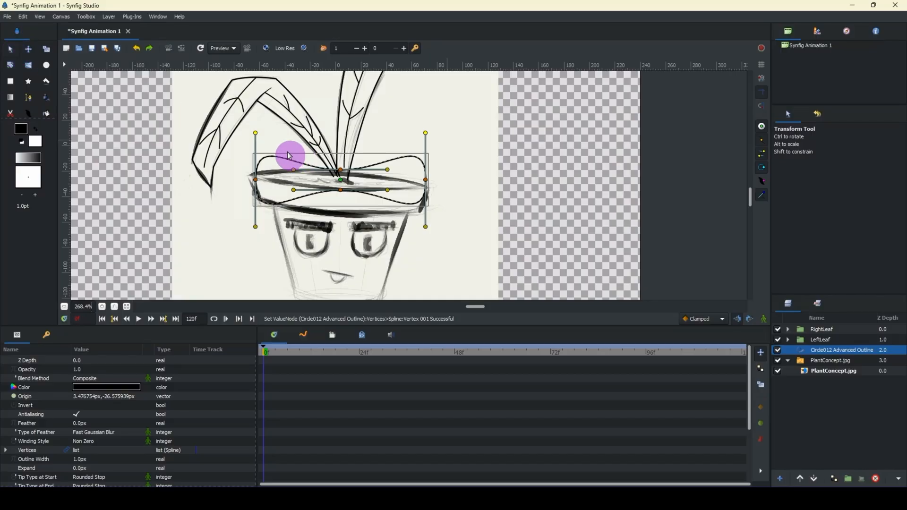
key("ctrl+shift+z")
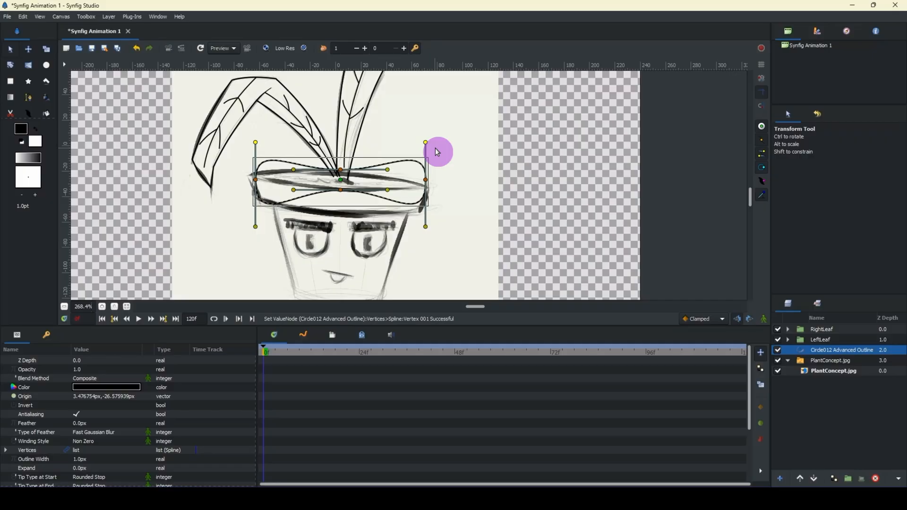
key("shift+Down")
key("shift+Down")
key("shift+Down")
key("shift+Down")
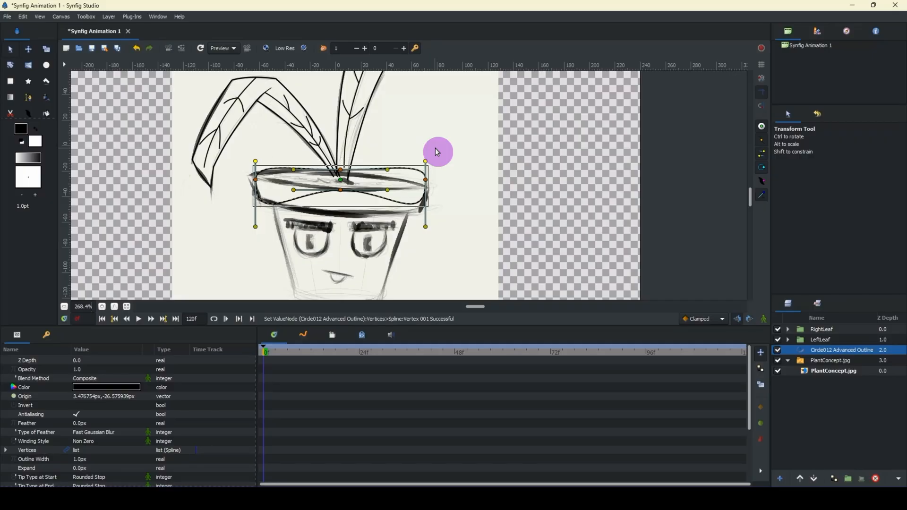
key("shift+Down")
key("shift+Down")
key("shift+Down")
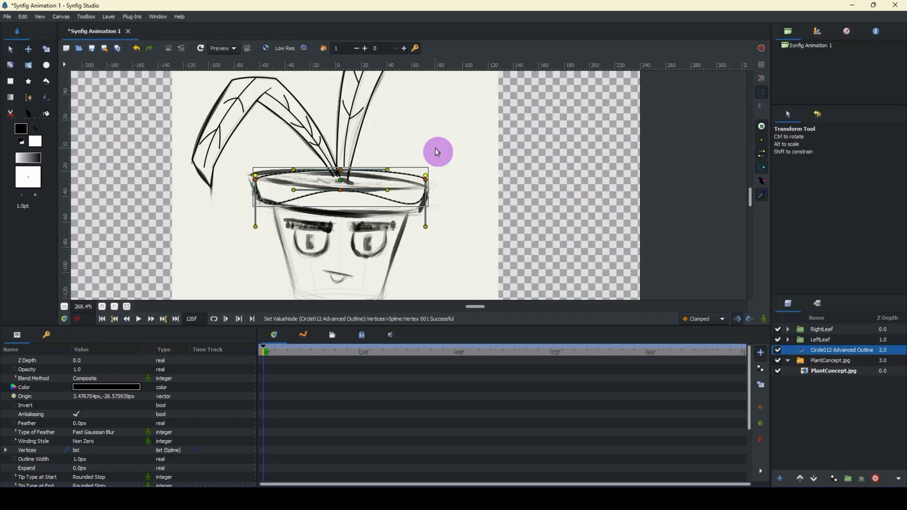
Step: Shorten the lower tangents of the two side vertices together until the outline's lower half completes a flat ellipse
left_click_drag(233, 219, 290, 236)
left_click_drag(409, 245, 444, 246)
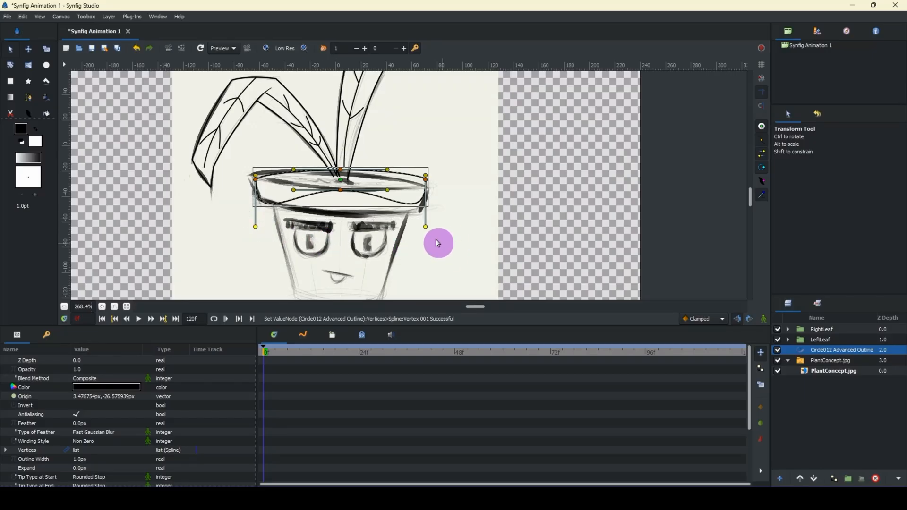
key("shift+Up")
key("shift+Up")
key("shift+Up")
key("shift+Up")
key("shift+Up")
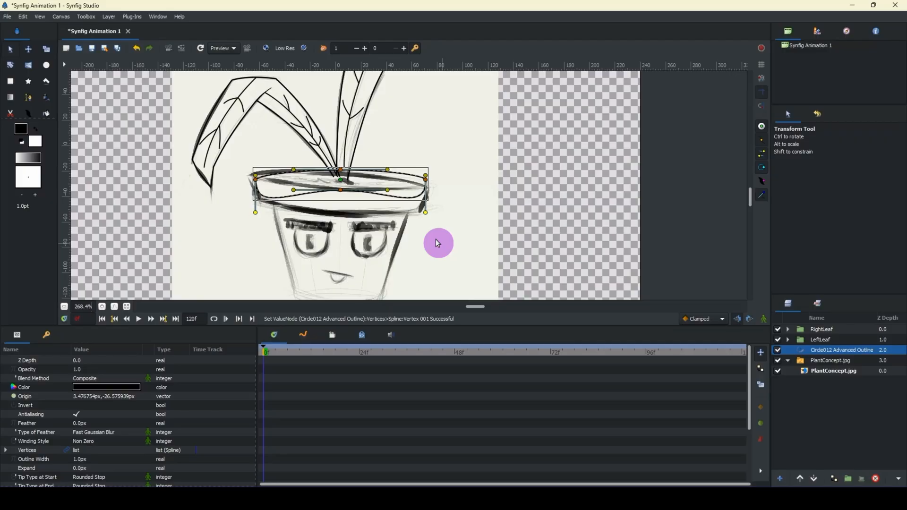
key("shift+Up")
key("shift+Up")
key("shift+Up")
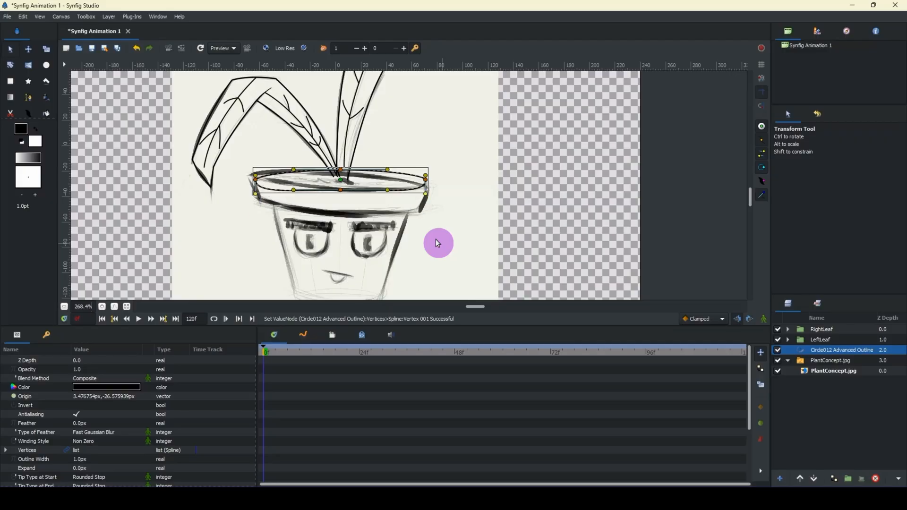
key("shift+Up")
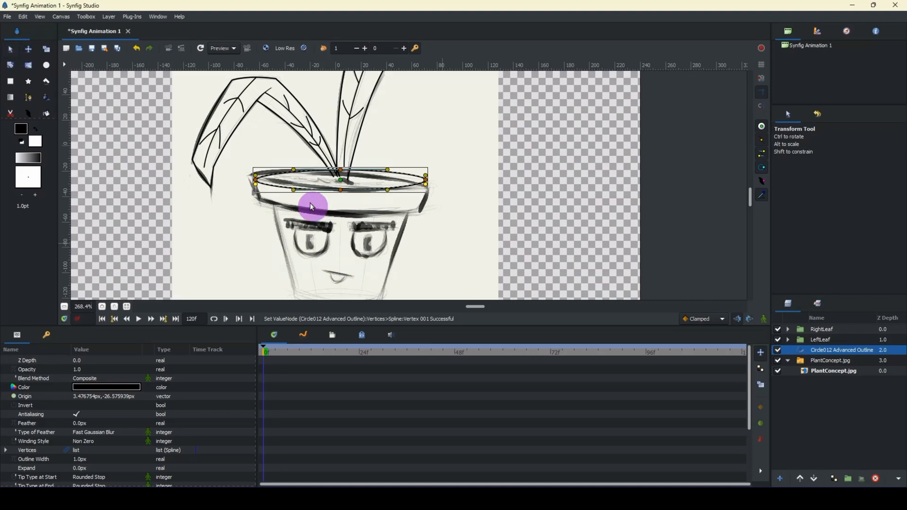
Step: Hide the PlantConcept.jpg group to check the ellipse on its own, and show the sketch again
left_click(784, 362)
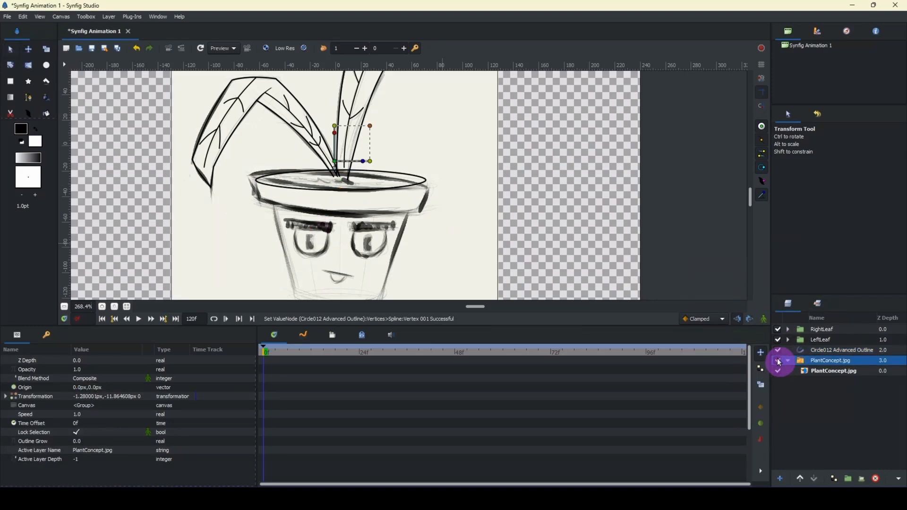
left_click(778, 361)
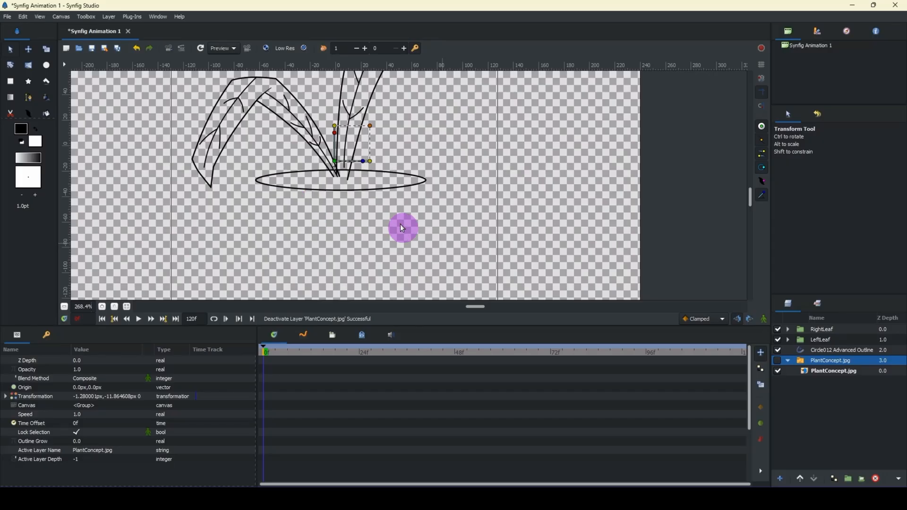
left_click(778, 363)
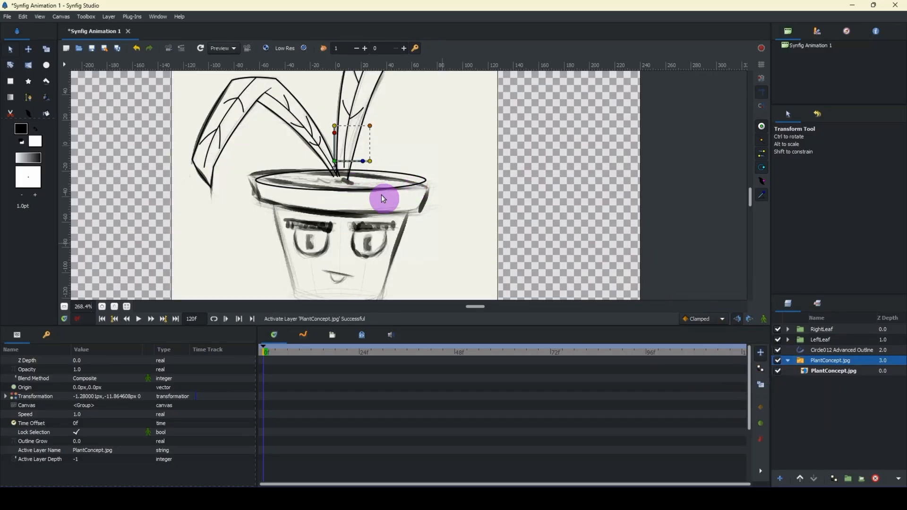
Step: Rotate all points of the ellipse slightly clockwise to match the tilt of the sketched pot rim
left_click_drag(354, 202, 362, 186)
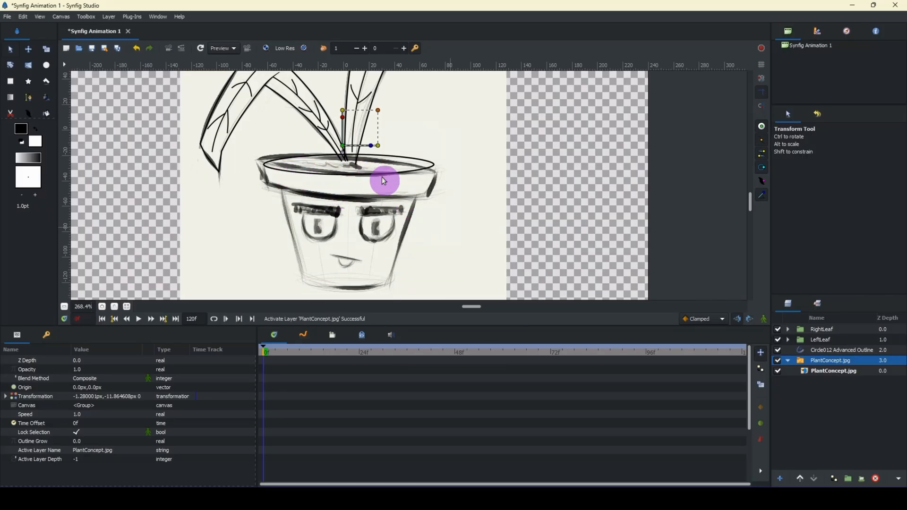
left_click(10, 65)
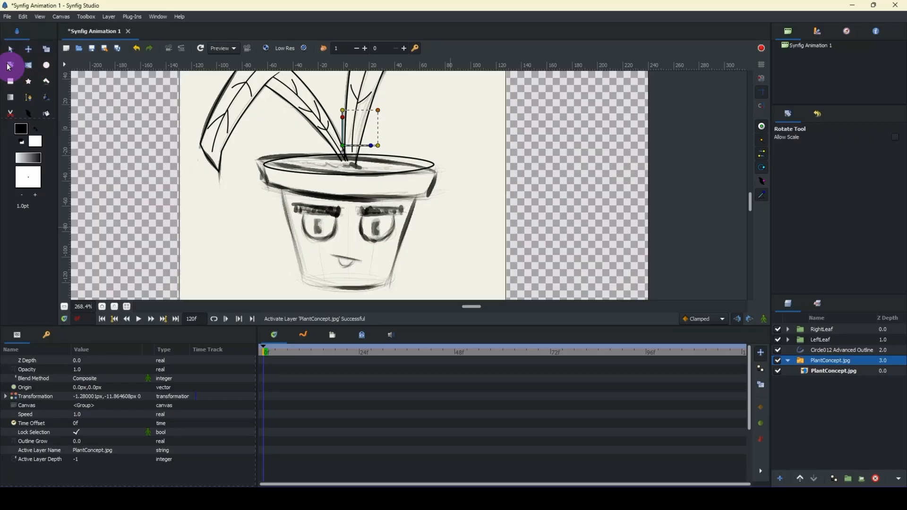
left_click(265, 165)
left_click_drag(214, 118, 519, 205)
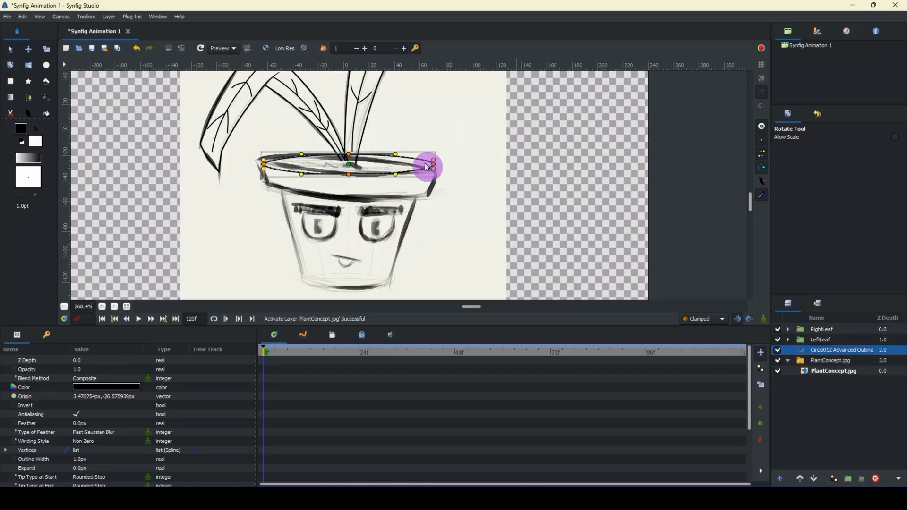
left_click_drag(433, 165, 435, 176)
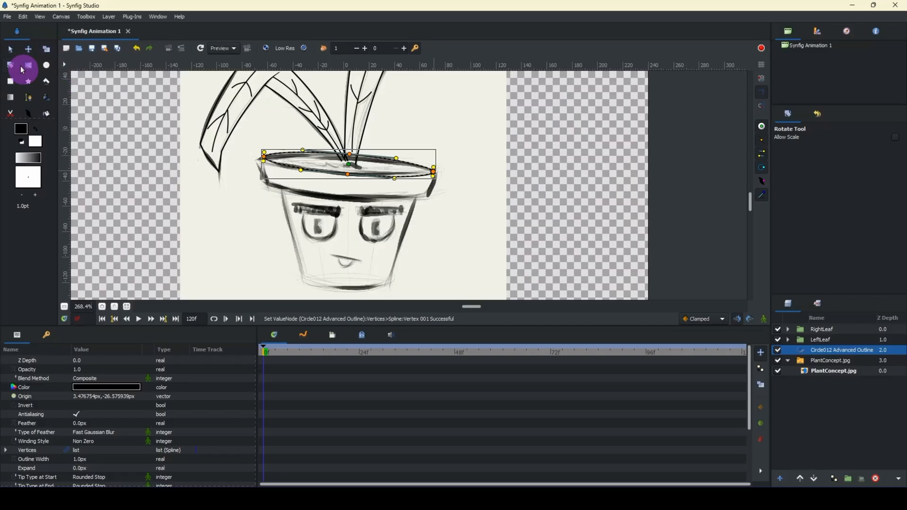
Step: Scale the ellipse's two end vertices slightly outward so they reach the edges of the sketched rim
left_click(48, 51)
left_click_drag(238, 132, 435, 173)
left_click(434, 172)
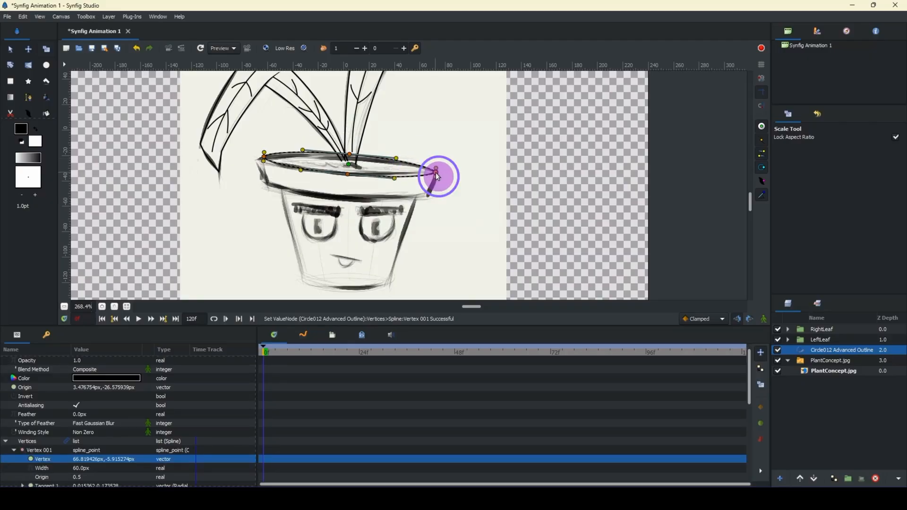
left_click(264, 160)
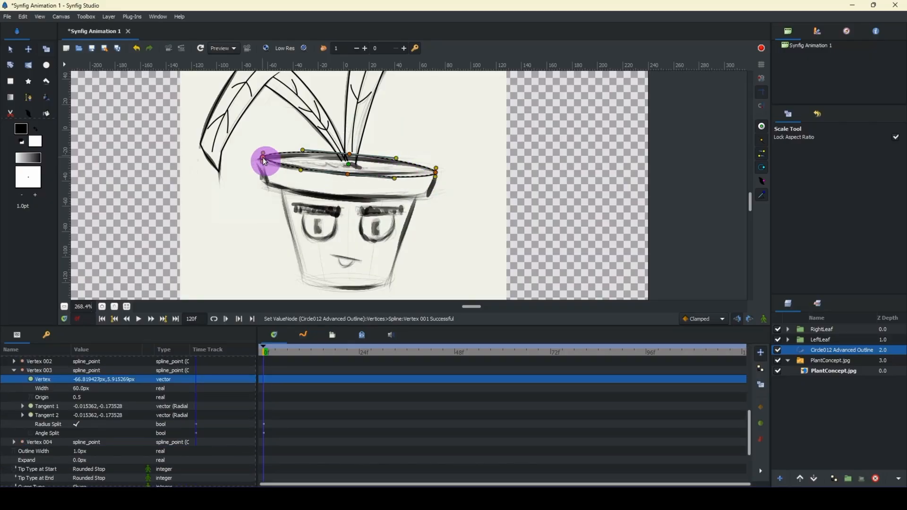
left_click_drag(264, 161, 264, 162)
Step: Trace the rim band beneath the ellipse with a four-point 0.8px outline spline joining both ellipse ends, placed above the PlantConcept.jpg group
left_click(297, 176)
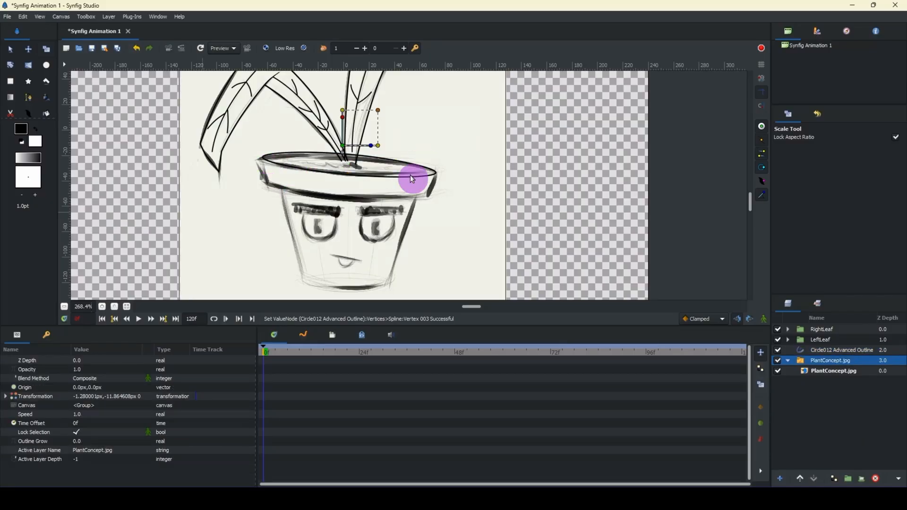
left_click(28, 98)
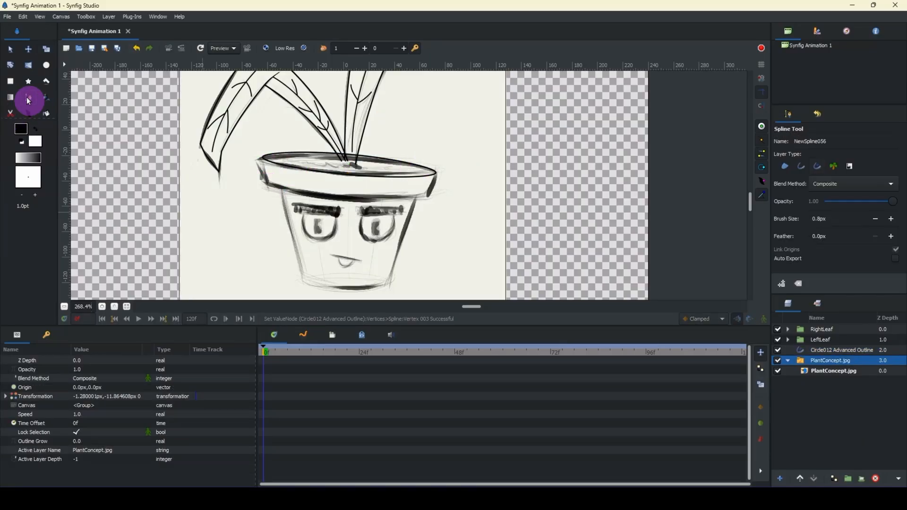
left_click(262, 160)
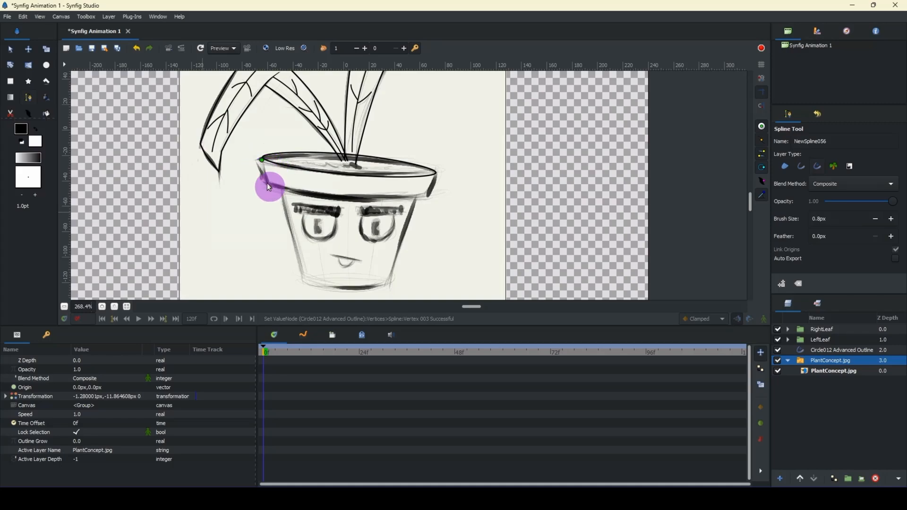
left_click(267, 183)
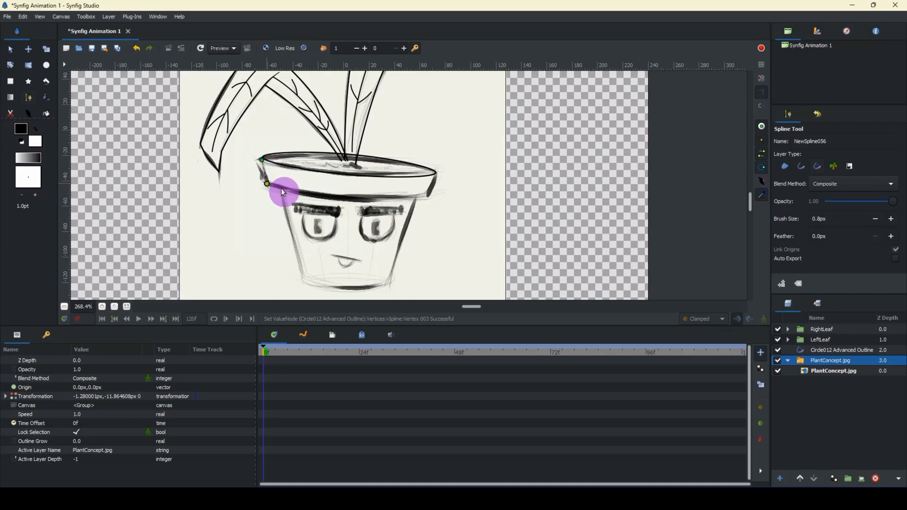
left_click(427, 195)
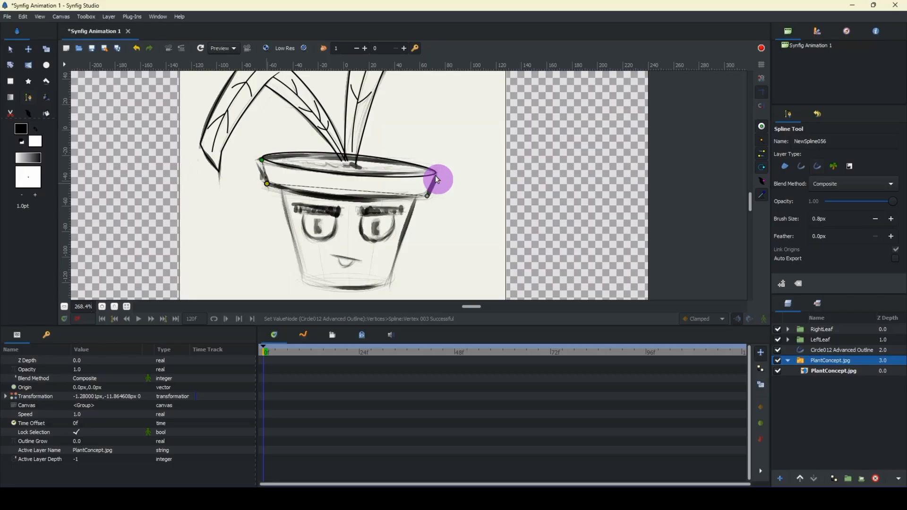
left_click(435, 175)
key("Return")
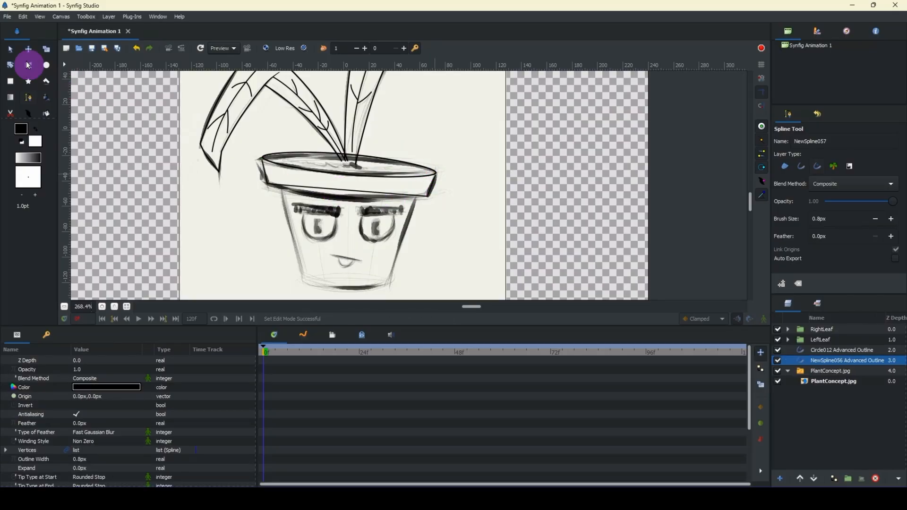
Step: Insert a shape-preserving vertex midway along the rim band's lower edge and pull it down so the edge curves along the sketch
left_click(11, 49)
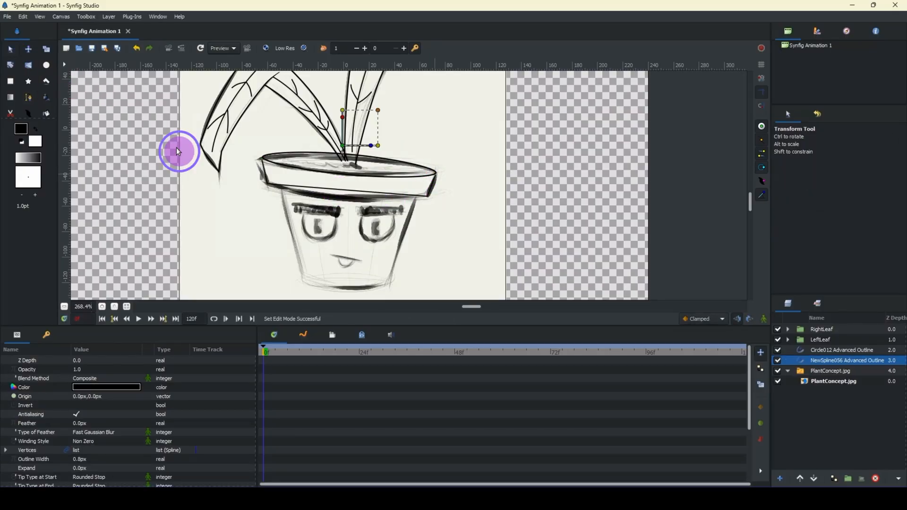
left_click(348, 193)
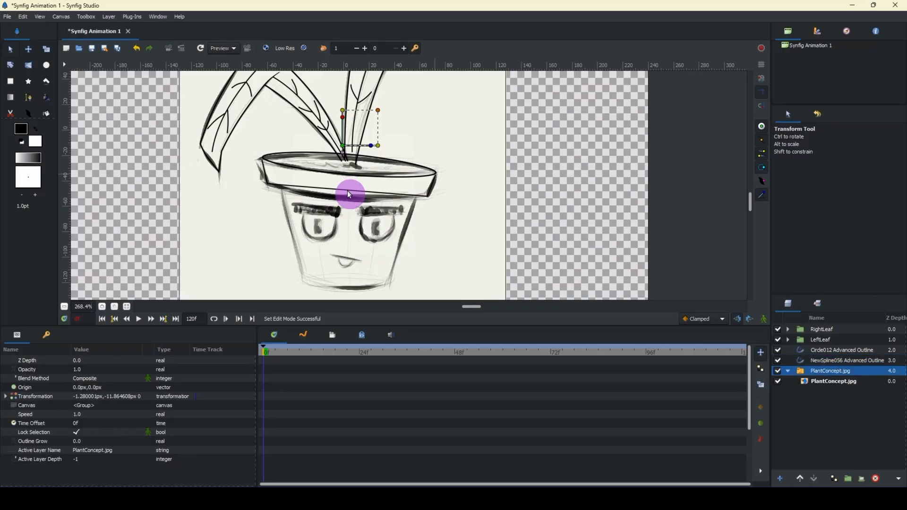
left_click(102, 307)
left_click(102, 307)
left_click(102, 307)
left_click(324, 236)
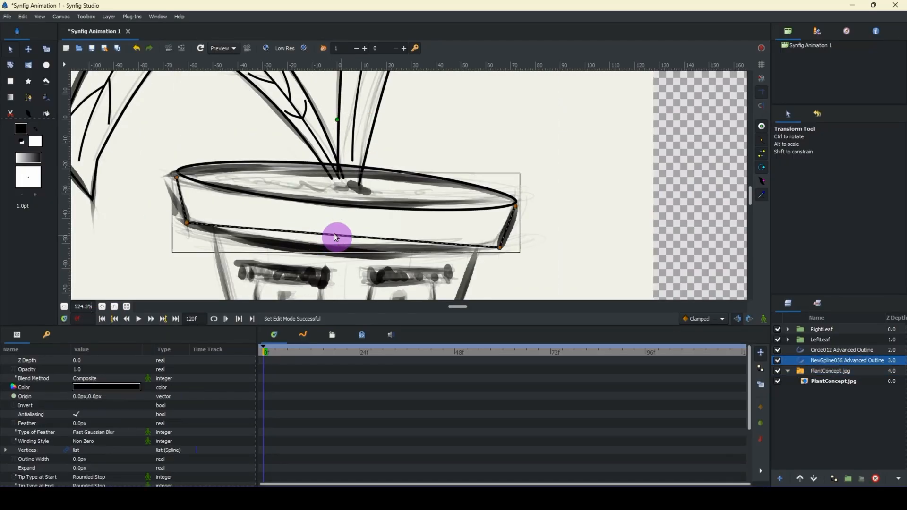
right_click(335, 236)
left_click(350, 260)
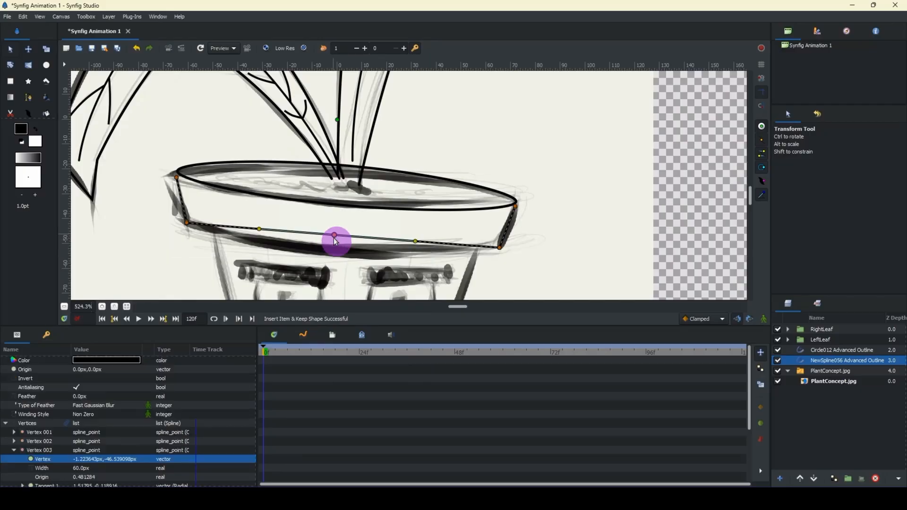
left_click_drag(334, 236, 326, 250)
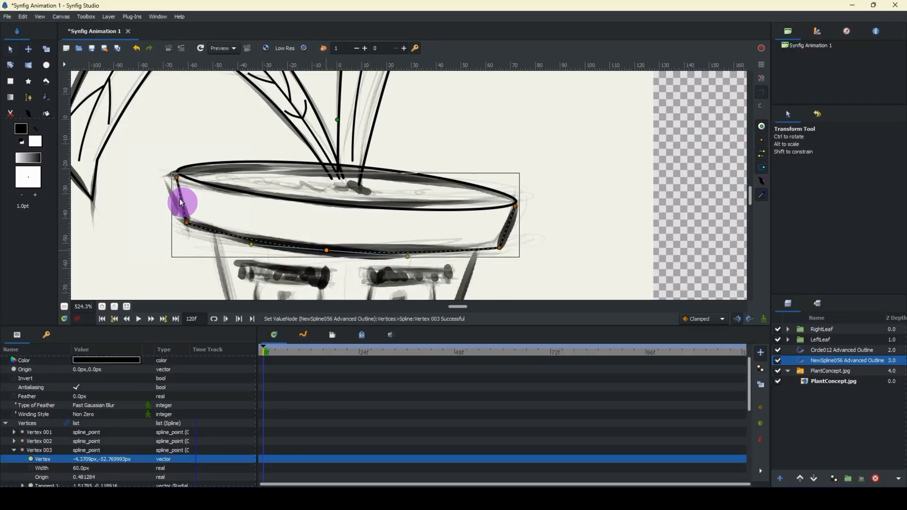
Step: Add a shape-preserving vertex on the rim band's left side to curve it slightly, and move the upper-left vertex onto the ellipse's left tip
right_click(184, 204)
left_click(203, 229)
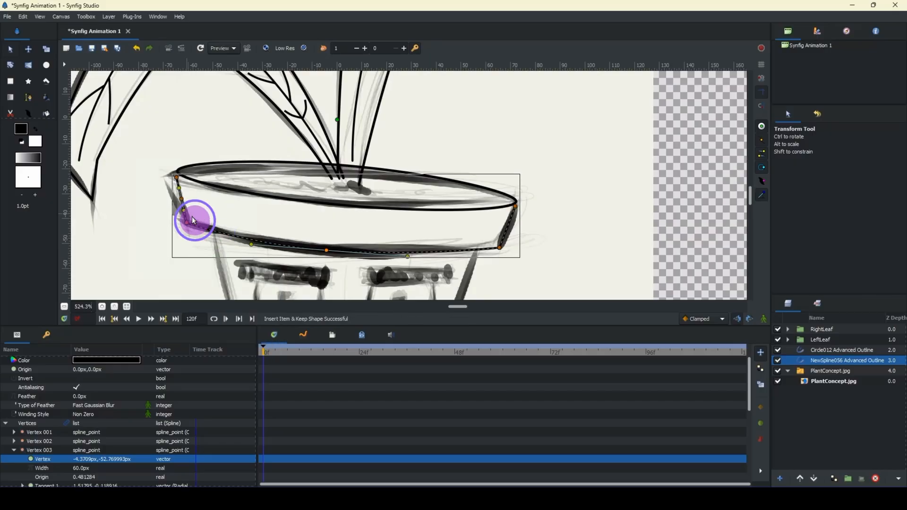
left_click(183, 203)
left_click_drag(183, 203, 178, 174)
left_click(177, 176)
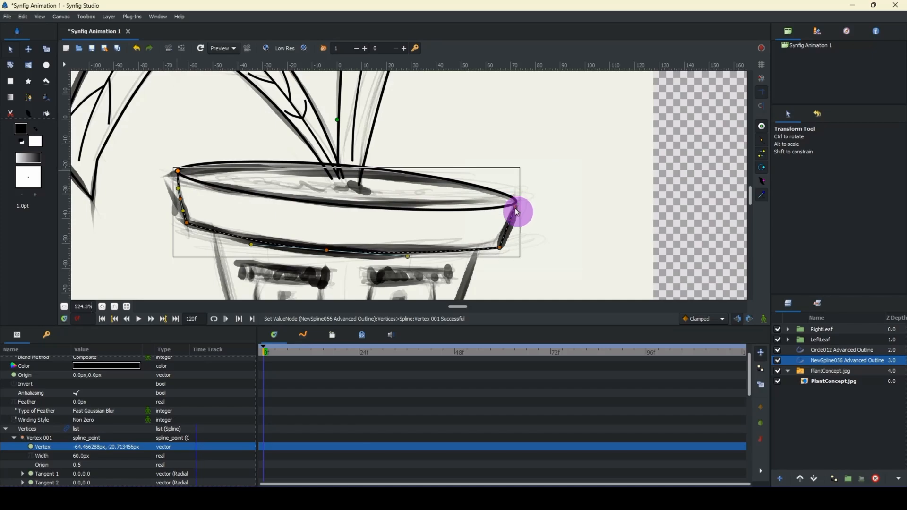
Step: Insert a shape-preserving vertex midway on the rim band's right side and shift it slightly to curve that side
right_click(508, 229)
left_click(531, 257)
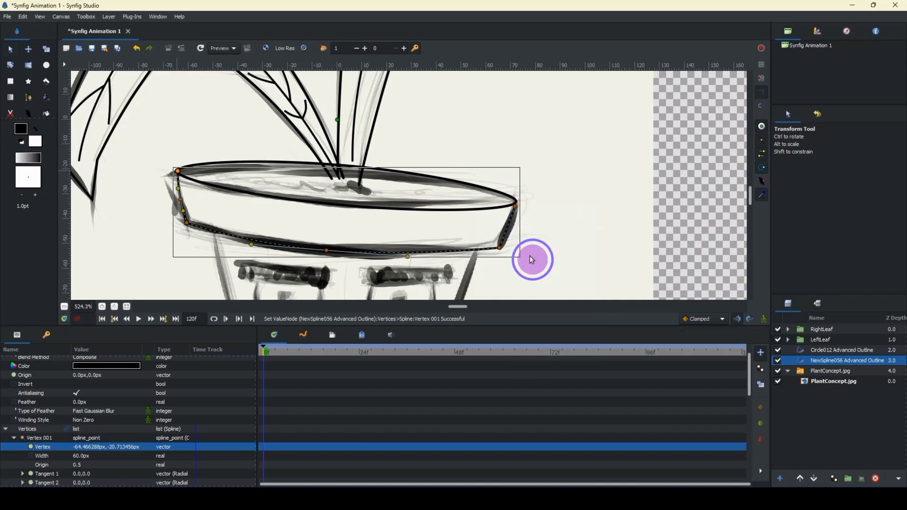
left_click(508, 232)
left_click_drag(508, 232, 509, 230)
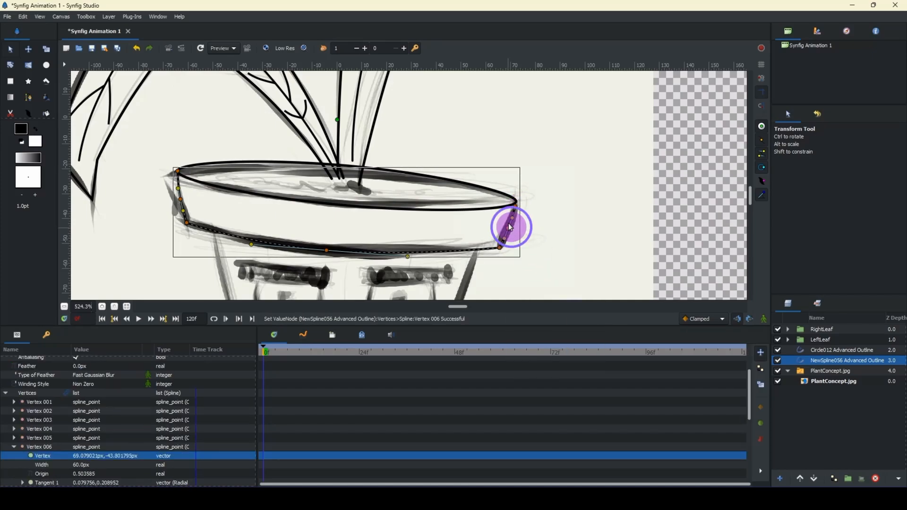
Step: Move the rim band's upper-right end vertex exactly onto the right tip of the ellipse
left_click(102, 306)
left_click(102, 307)
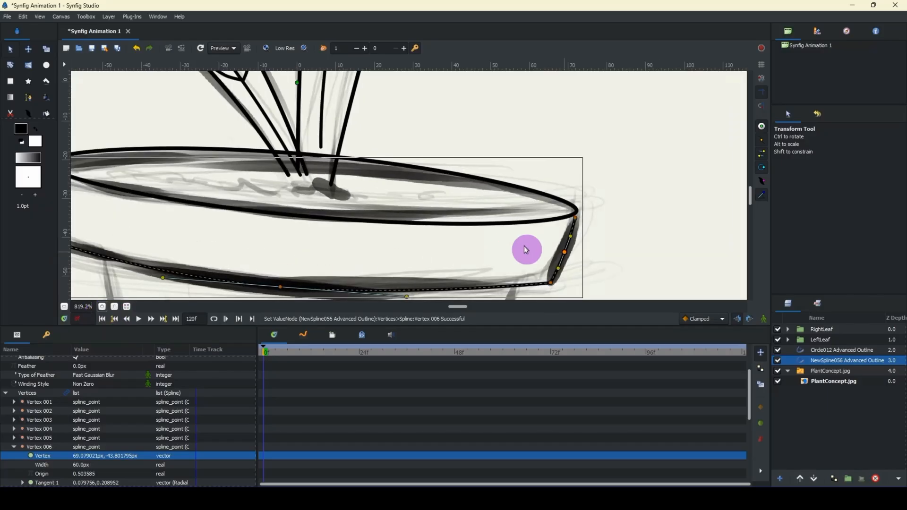
left_click(575, 218)
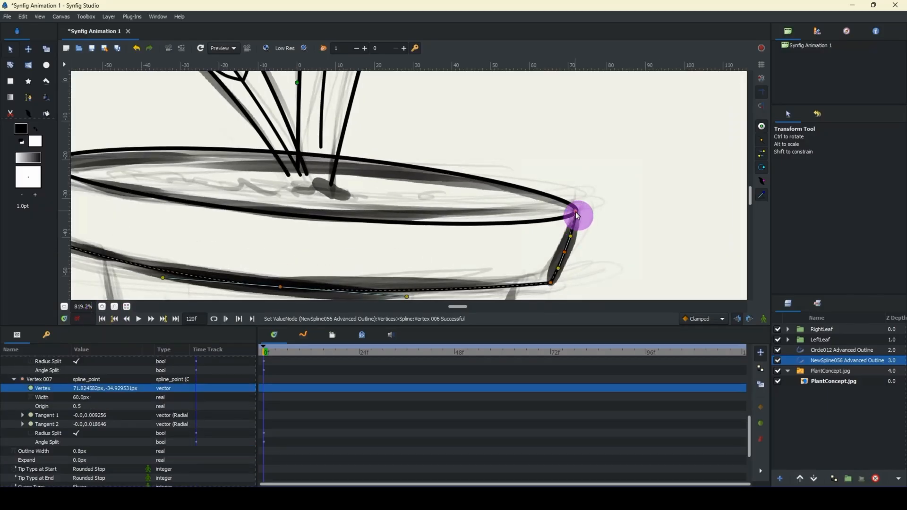
left_click_drag(576, 215, 577, 212)
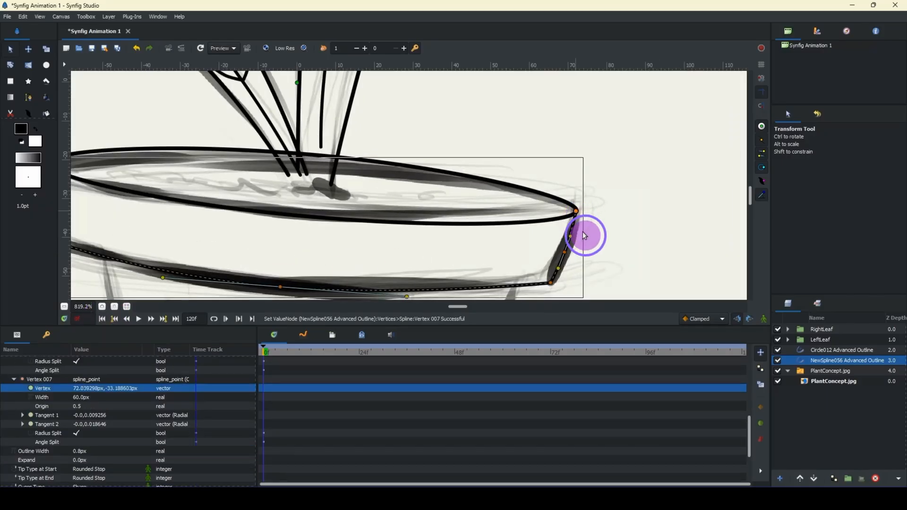
left_click(102, 308)
left_click(103, 307)
left_click(103, 308)
left_click_drag(575, 245, 174, 210)
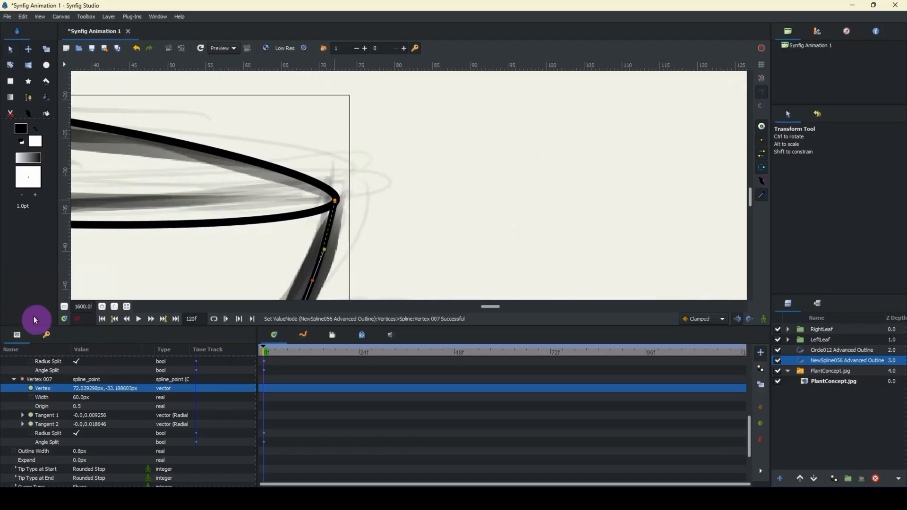
left_click(102, 307)
left_click(347, 243)
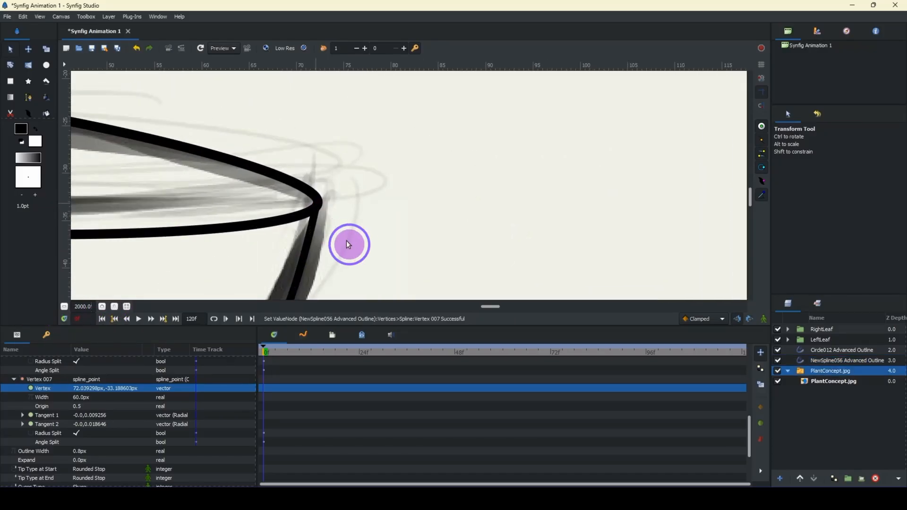
left_click(310, 229)
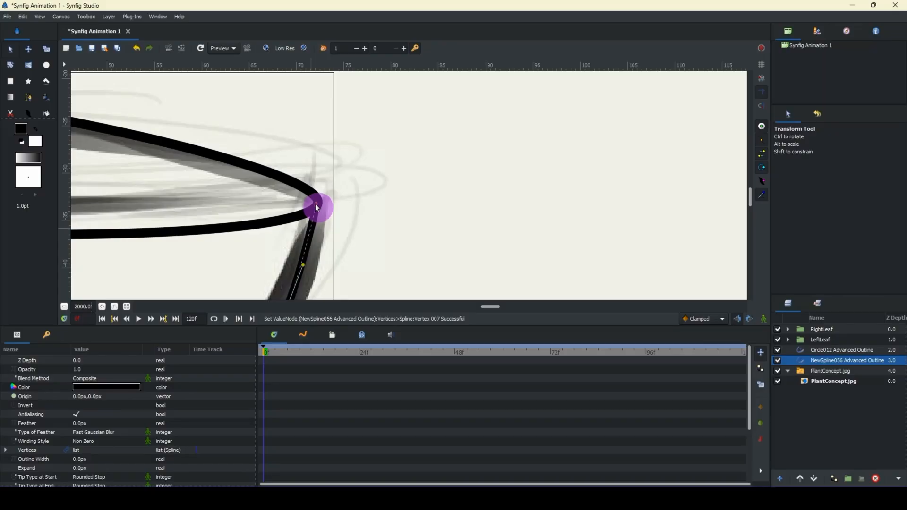
left_click(317, 208)
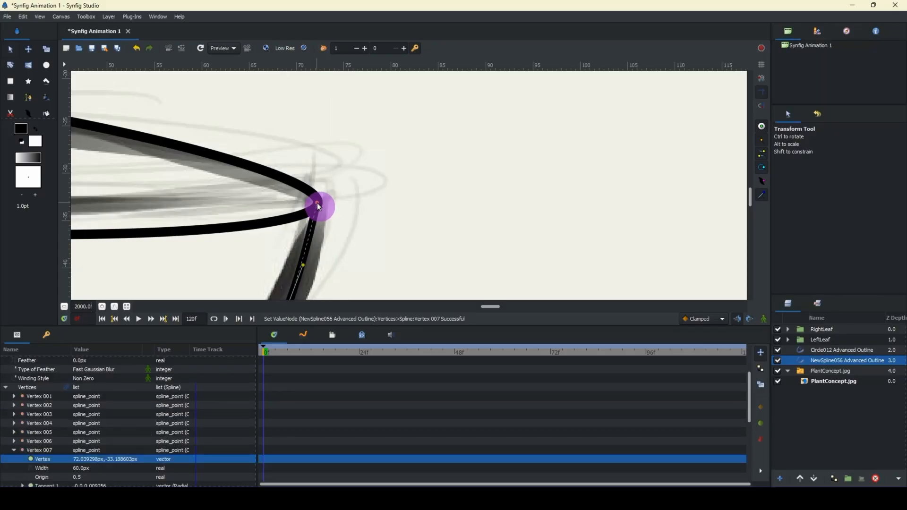
left_click_drag(318, 204, 411, 190)
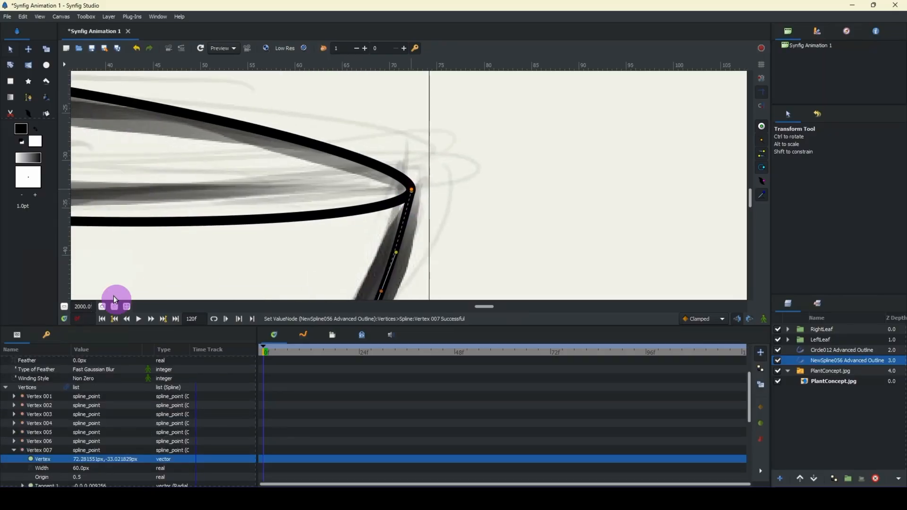
Step: Fine-tune the rim band's upper-left end vertex so it sits exactly on the left tip of the ellipse
left_click(65, 306)
left_click(65, 305)
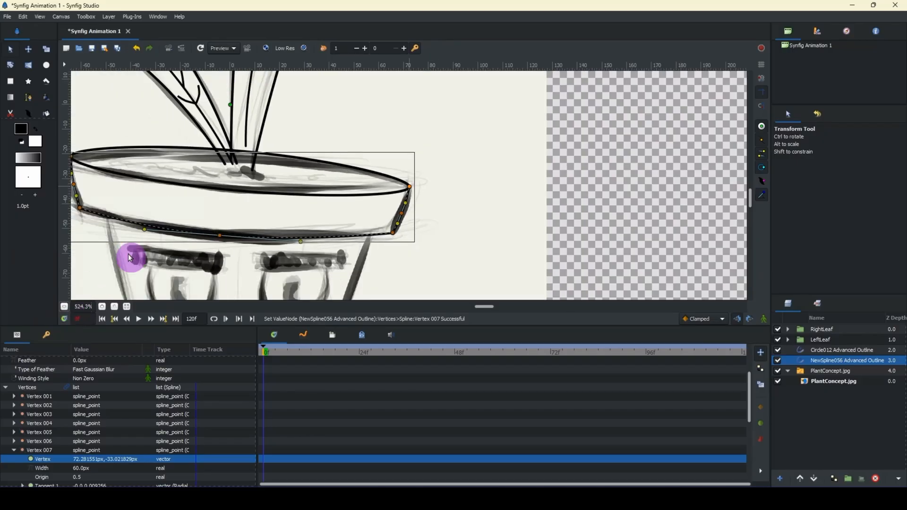
left_click(102, 306)
left_click(103, 306)
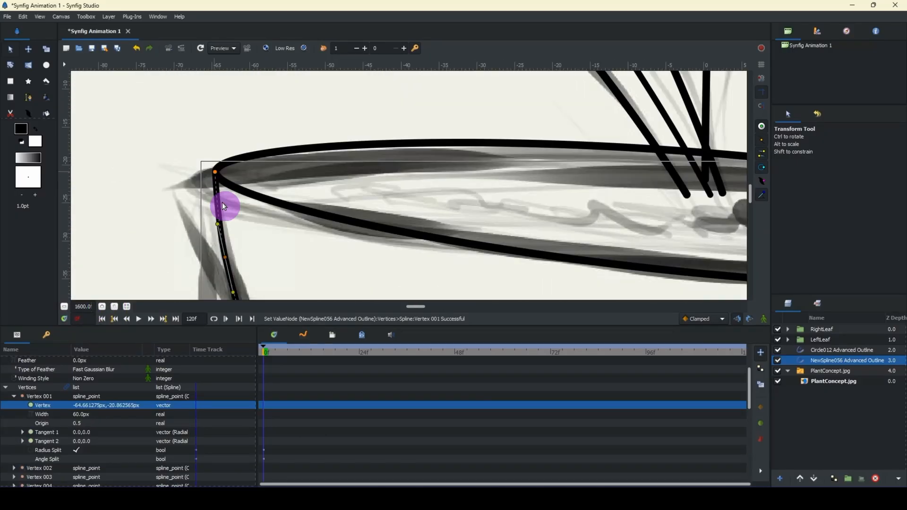
Step: Hide the PlantConcept.jpg group to check the pot rim on its own, and nudge the middle vertex of the rim band's lower edge
left_click(127, 307)
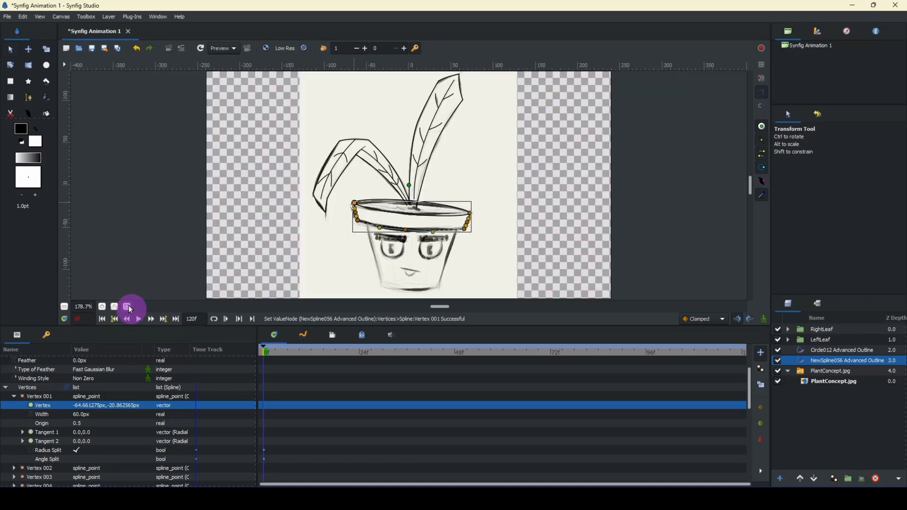
left_click(102, 306)
left_click(102, 307)
left_click(102, 306)
left_click_drag(207, 280, 173, 183)
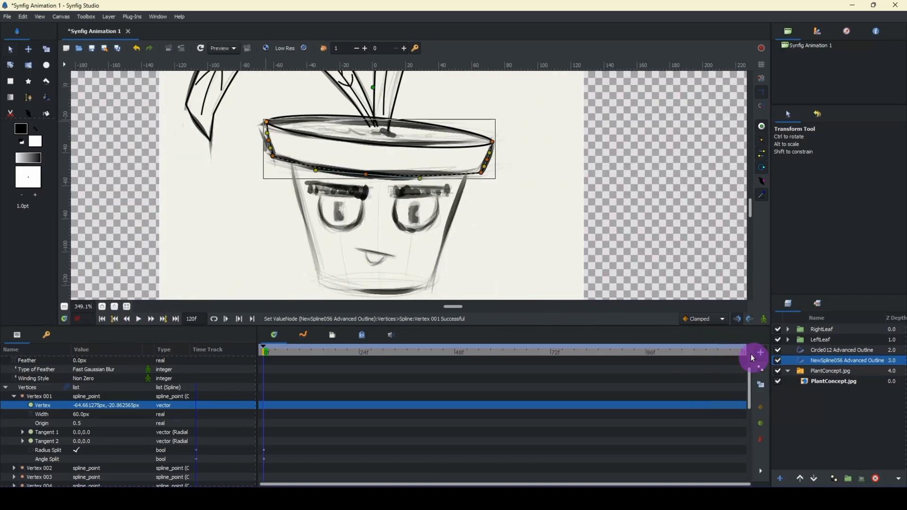
left_click(778, 372)
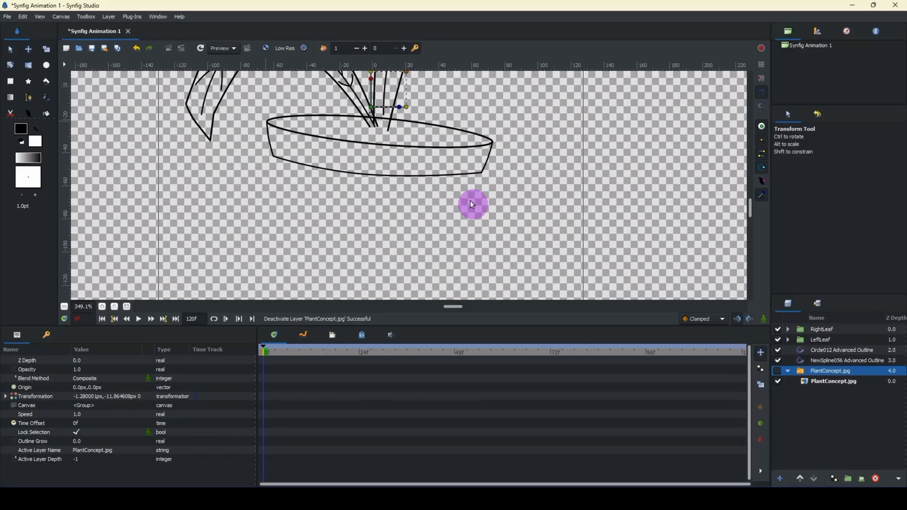
left_click_drag(472, 204, 385, 266)
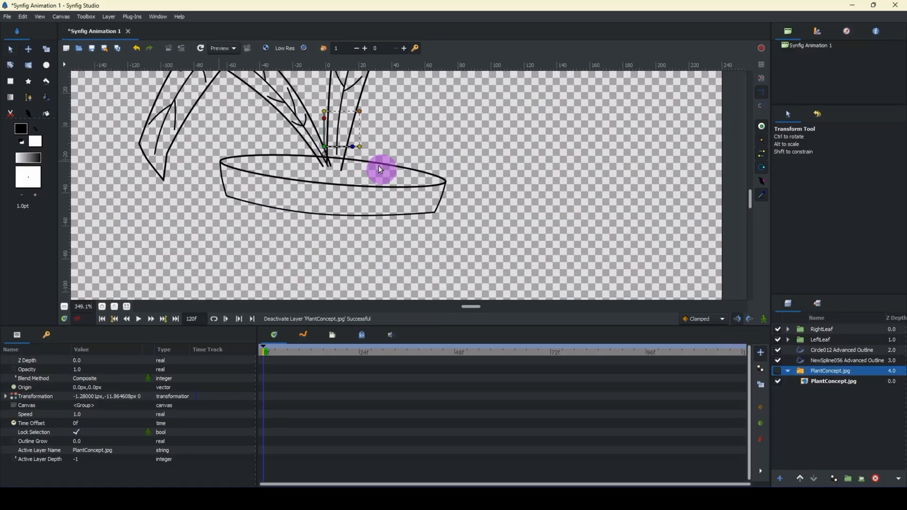
left_click(103, 307)
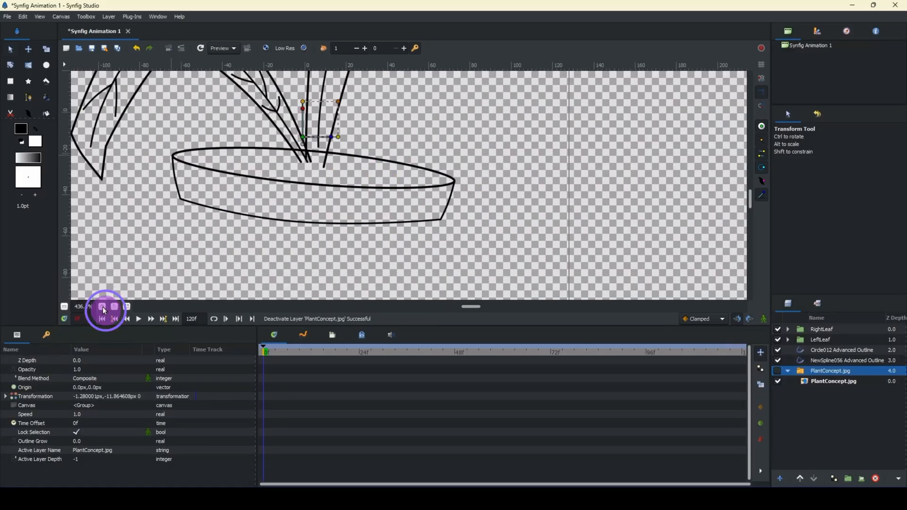
left_click(64, 308)
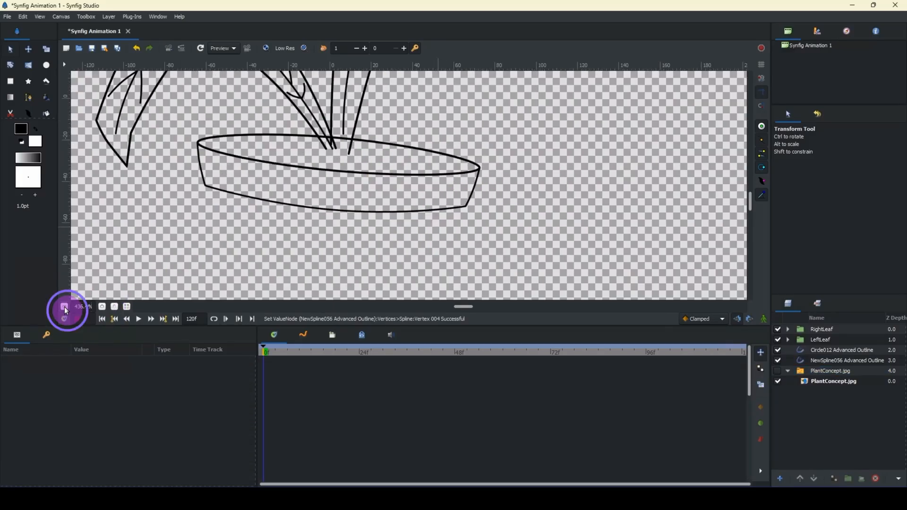
left_click(64, 307)
left_click(64, 307)
left_click(64, 308)
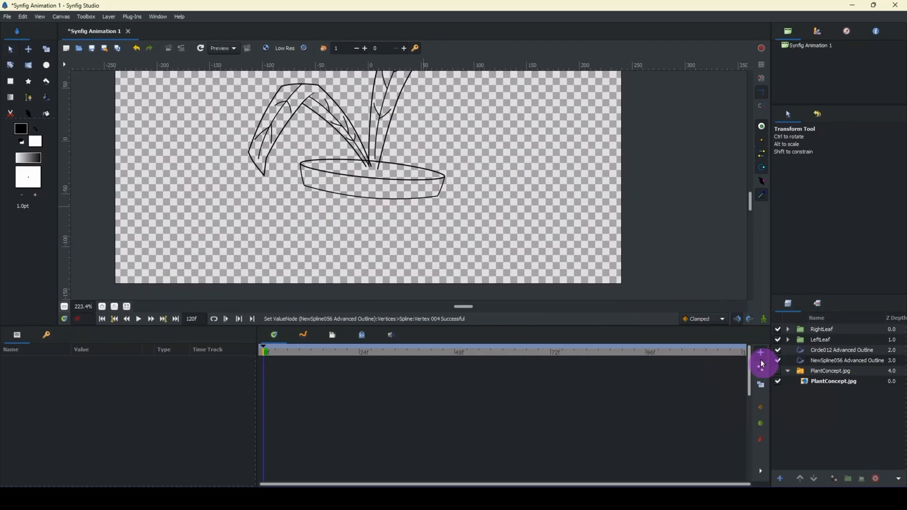
Step: Show the PlantConcept.jpg group again and trace the pot body beneath the rim with a four-point 0.8px outline spline
left_click(778, 371)
left_click_drag(363, 238, 341, 173)
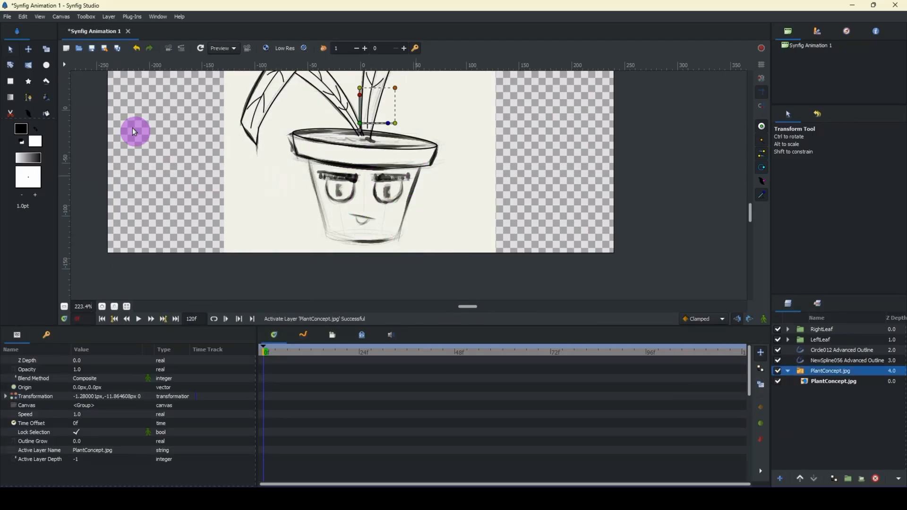
left_click(33, 98)
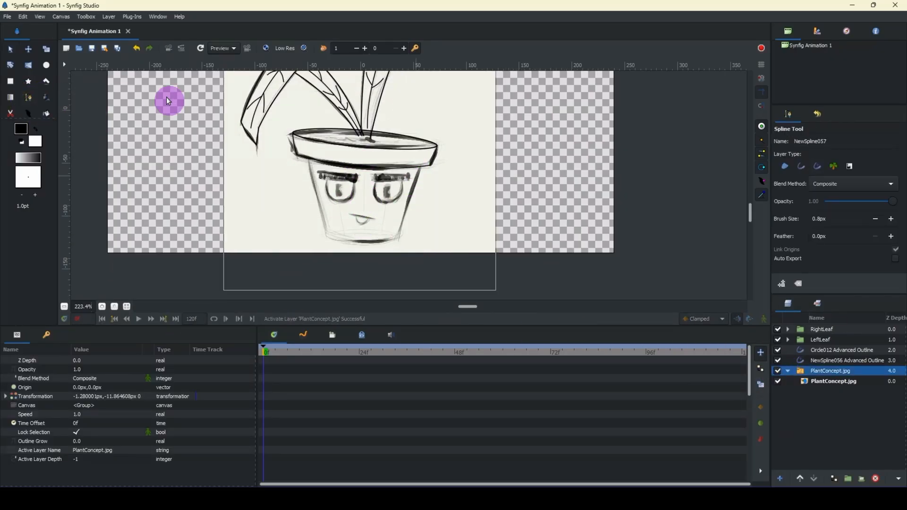
left_click(308, 161)
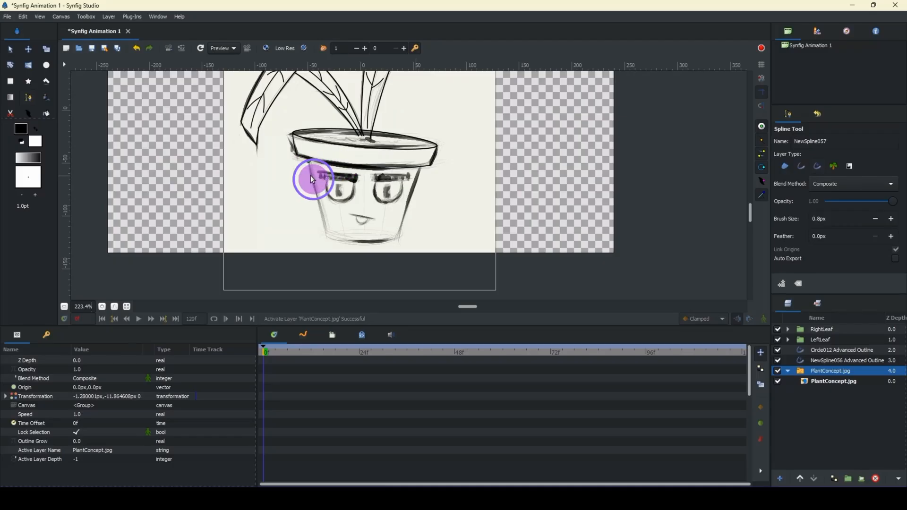
left_click(327, 238)
left_click(397, 238)
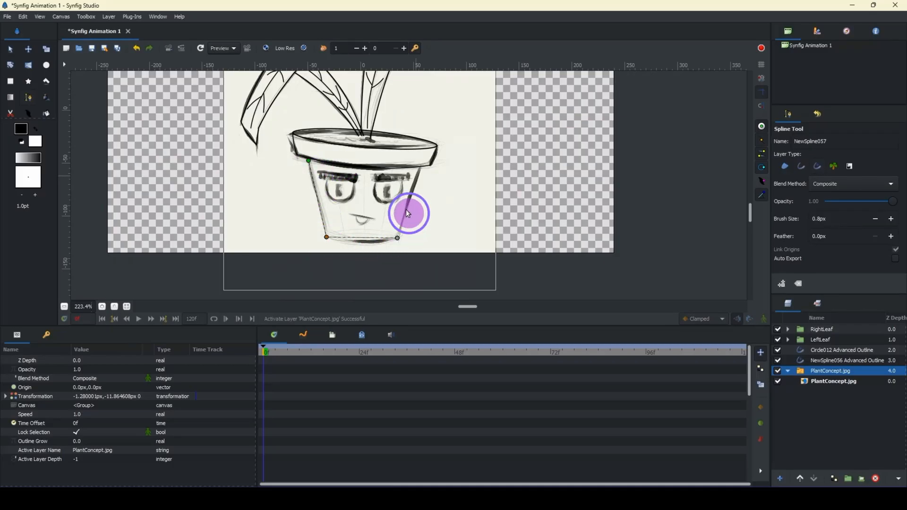
left_click(418, 168)
key("Return")
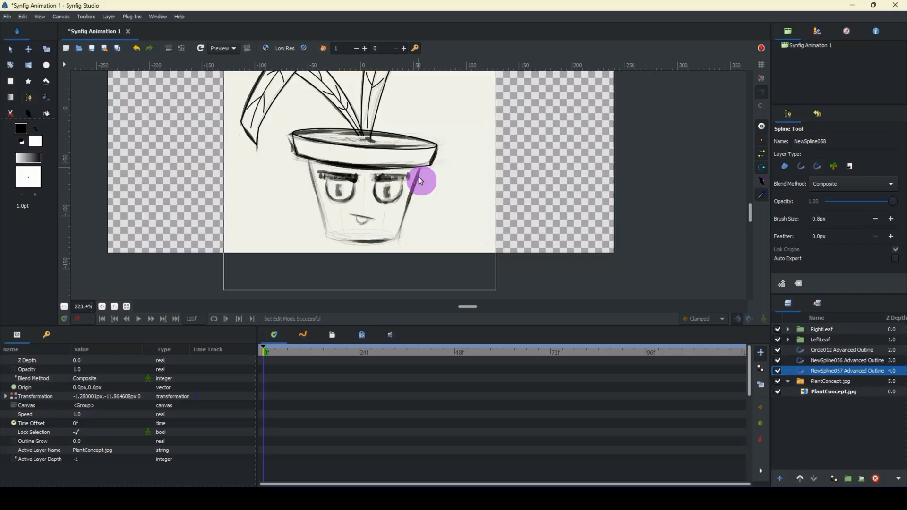
Step: Insert a shape-preserving vertex midway along the pot body's bottom edge and pull it down to follow the sketched curved base
left_click(101, 306)
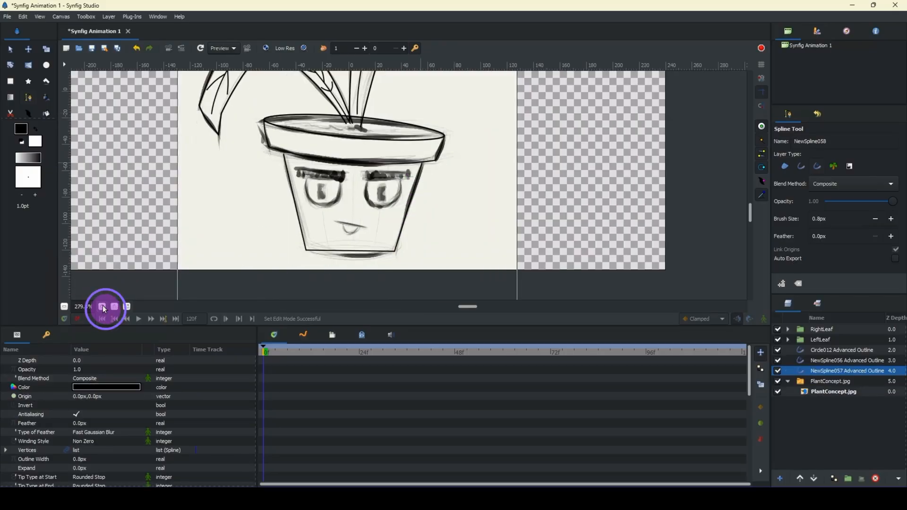
left_click(101, 306)
left_click(101, 306)
left_click(101, 306)
left_click_drag(198, 220, 356, 246)
left_click(10, 50)
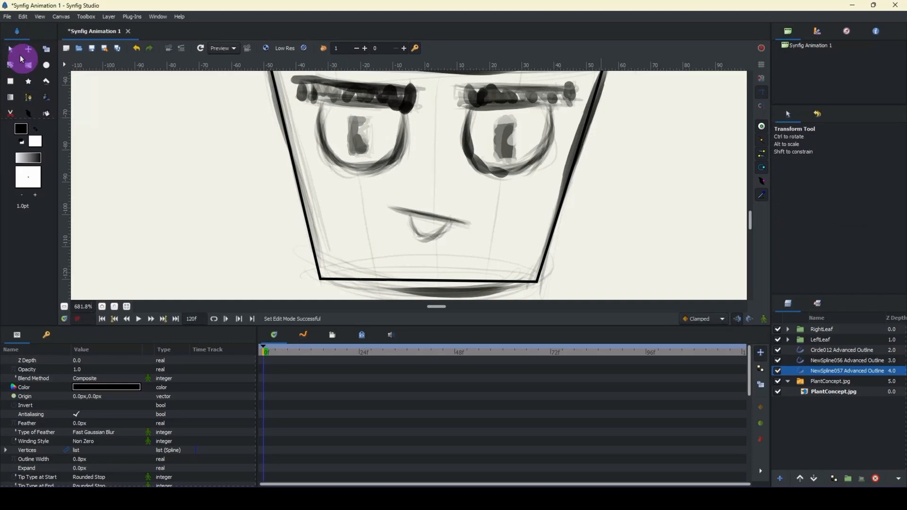
right_click(426, 281)
left_click(451, 311)
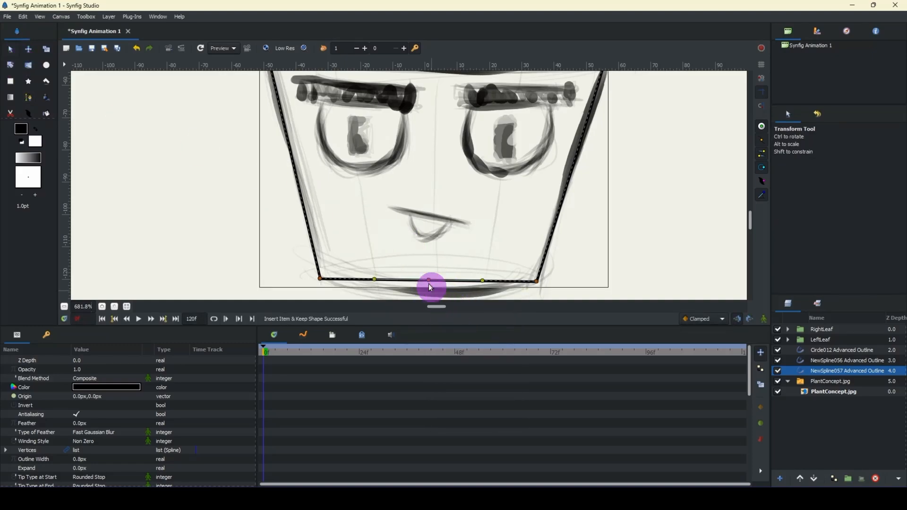
left_click_drag(429, 283, 419, 261)
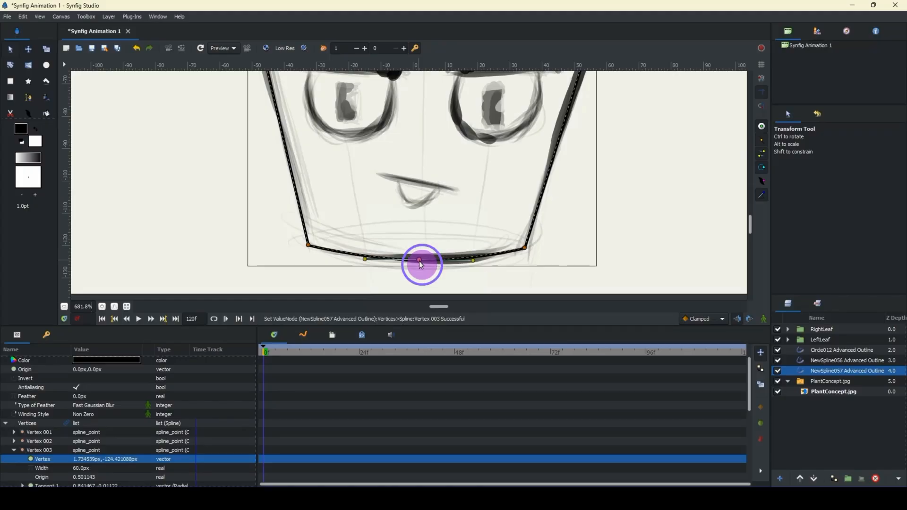
Step: Fine-tune the pot body's upper-left vertex so it sits on the rim band's lower edge
scroll(419, 274, "up", 3)
scroll(471, 152, "up", 5)
left_click(471, 152)
left_click_drag(396, 182, 394, 178)
scroll(184, 273, "down", 6)
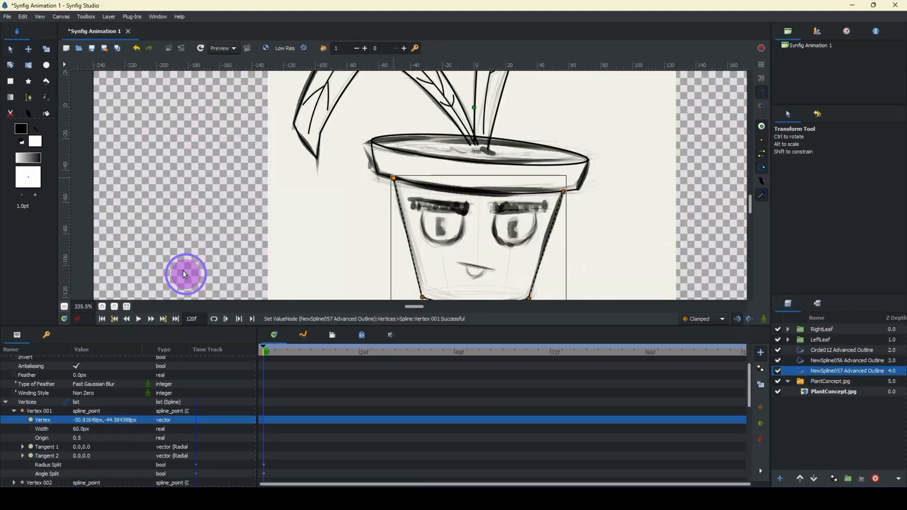
Step: Hide the PlantConcept.jpg group and show the width handles of the pot body outline
left_click(64, 306)
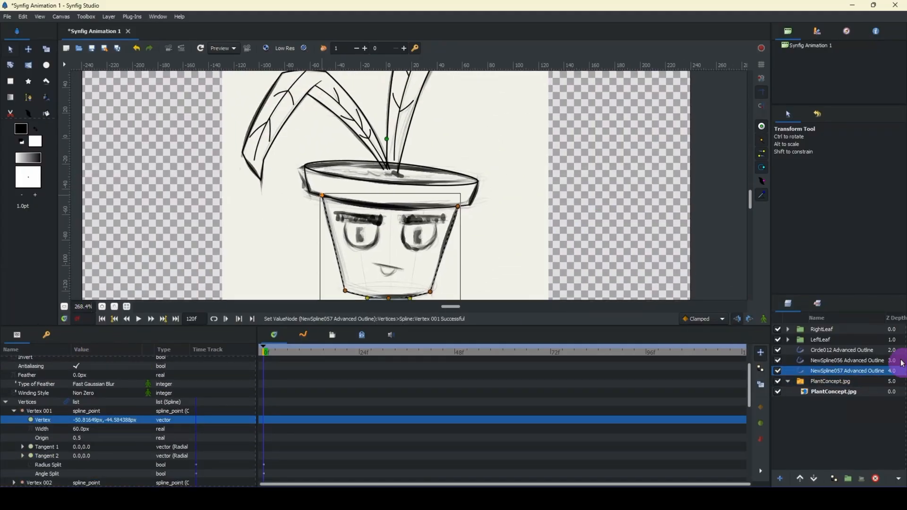
left_click(777, 381)
scroll(236, 184, "up", 2)
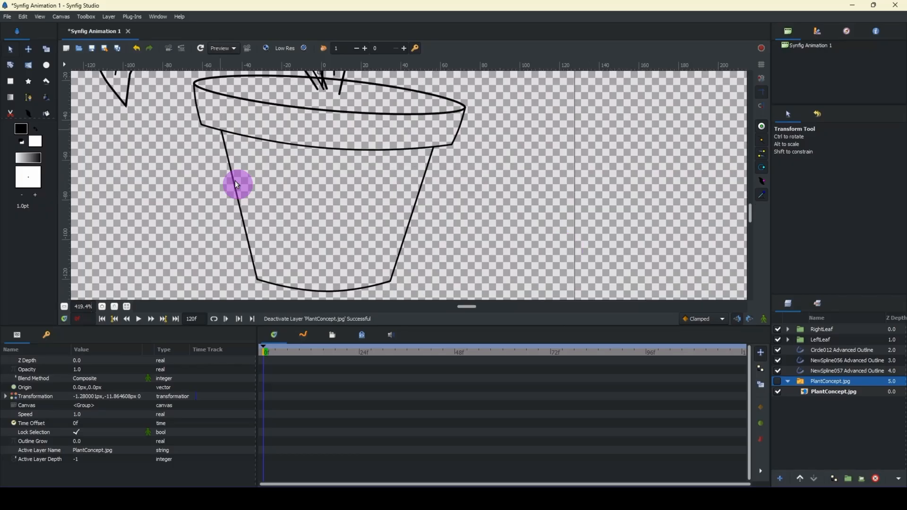
left_click(240, 206)
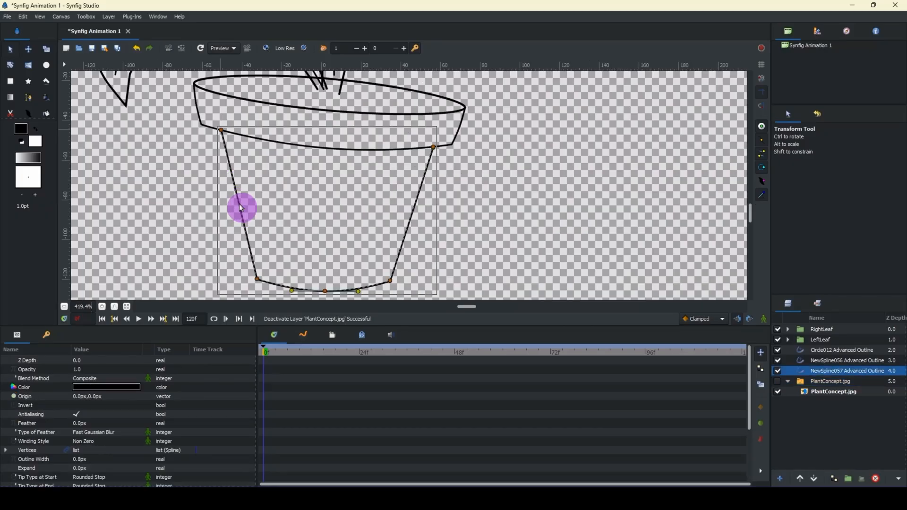
left_click(763, 184)
left_click(102, 307)
left_click(102, 307)
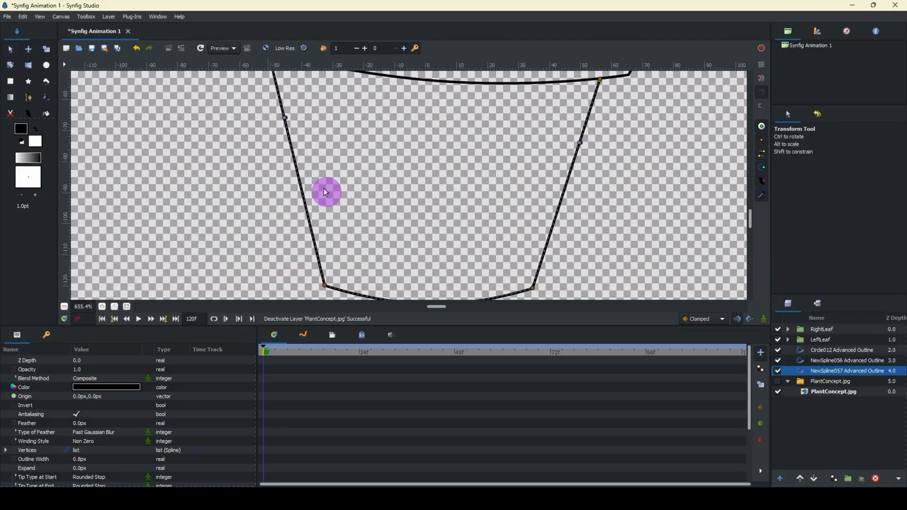
Step: Thicken the pot body's left side by widening its width point to about 2.61 and sliding it down to position 0.134
left_click(288, 117)
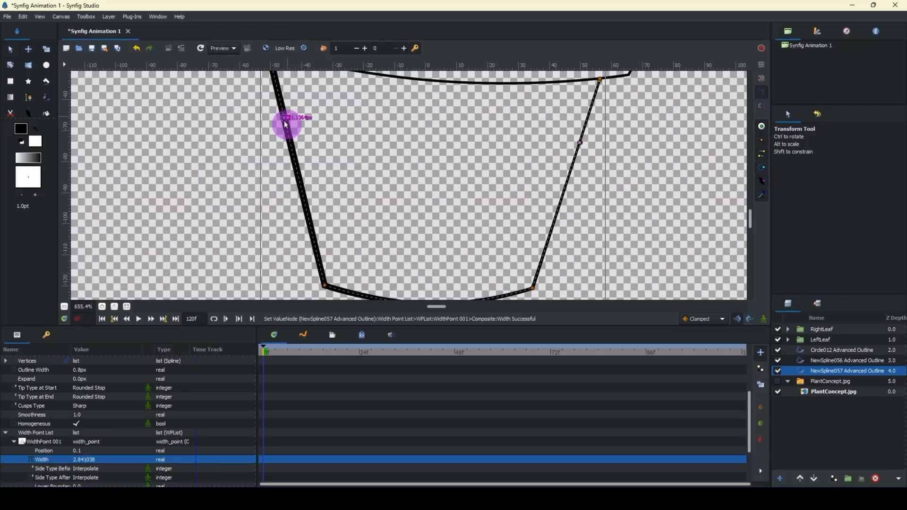
left_click_drag(286, 119, 282, 160)
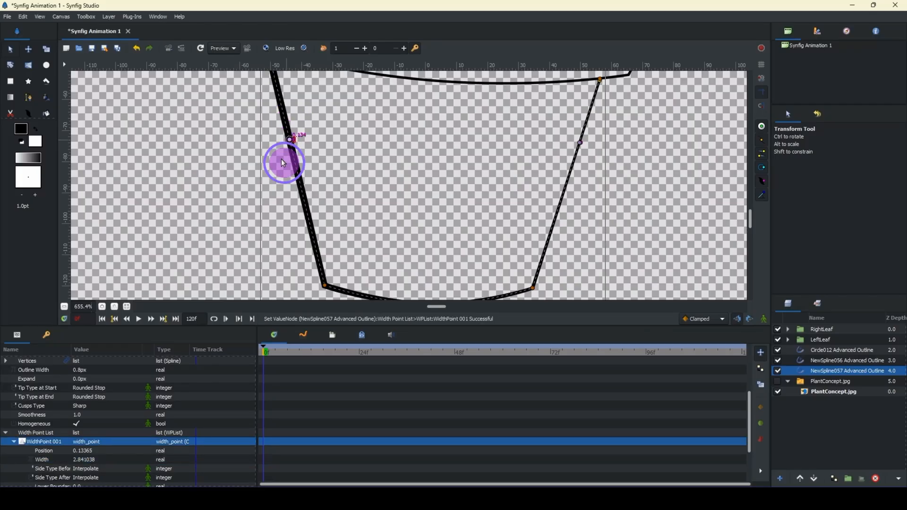
left_click(64, 308)
left_click(65, 308)
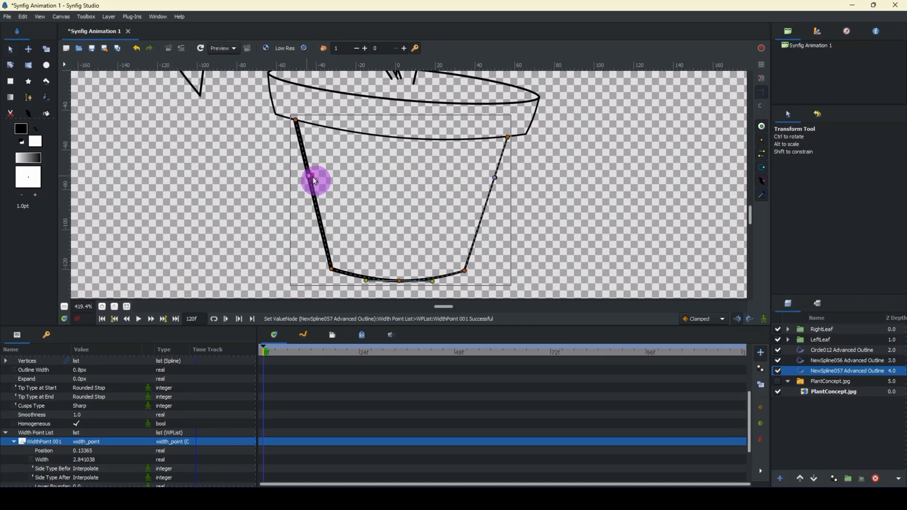
left_click_drag(315, 181, 314, 179)
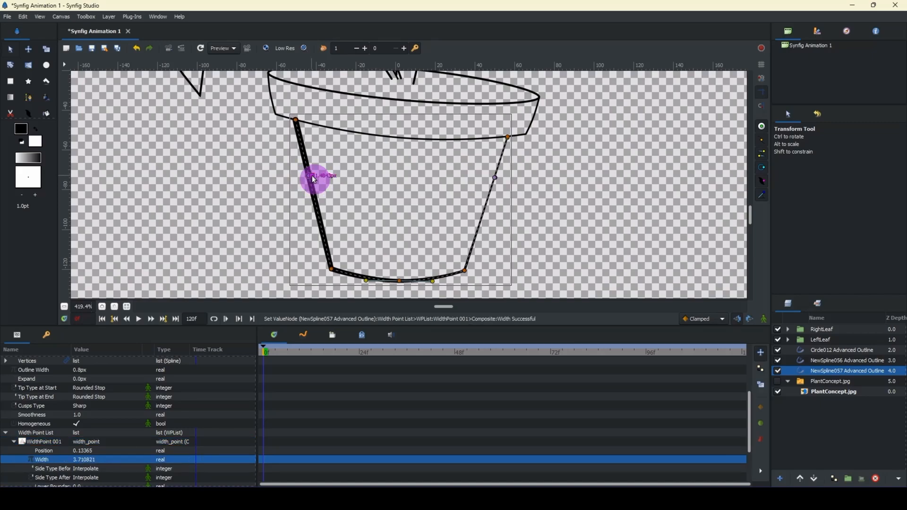
left_click(102, 307)
left_click(102, 307)
left_click(102, 307)
left_click_drag(167, 200, 207, 235)
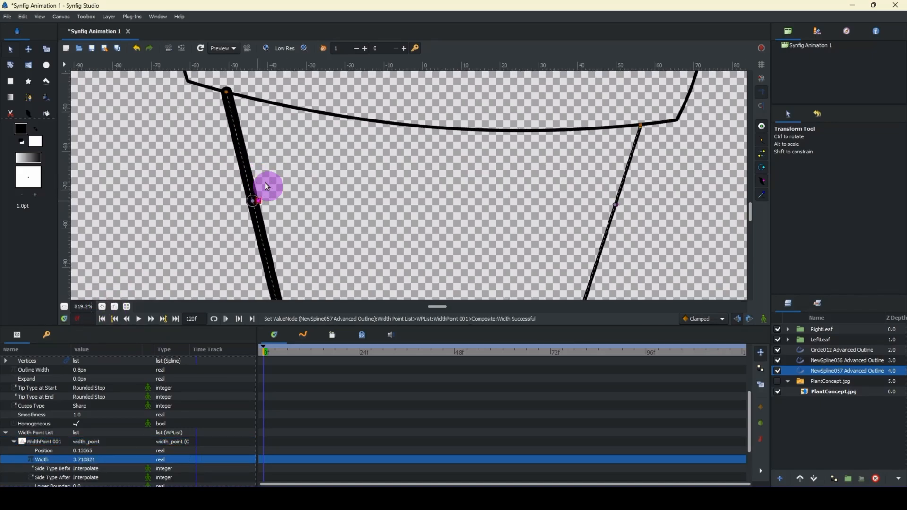
left_click_drag(258, 201, 257, 202)
Step: Widen the width point on the pot body's right side to about 1.65
left_click_drag(519, 212, 430, 187)
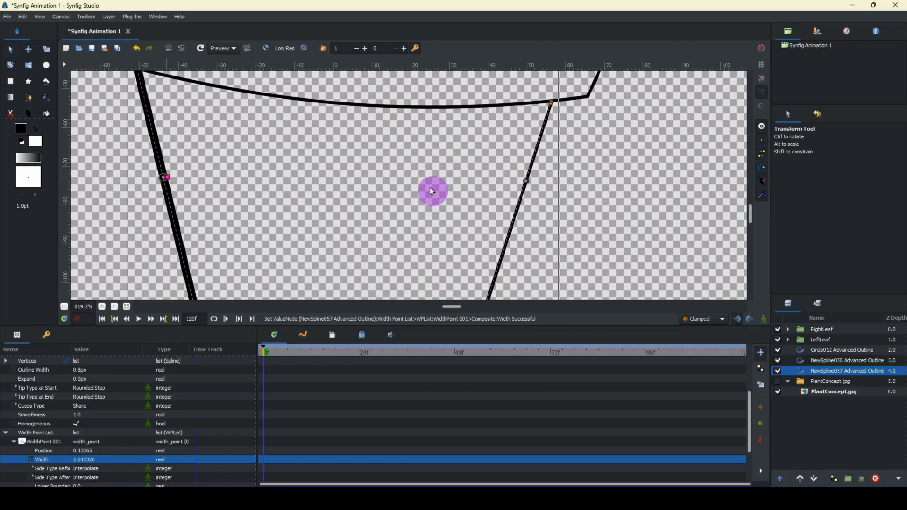
left_click(526, 180)
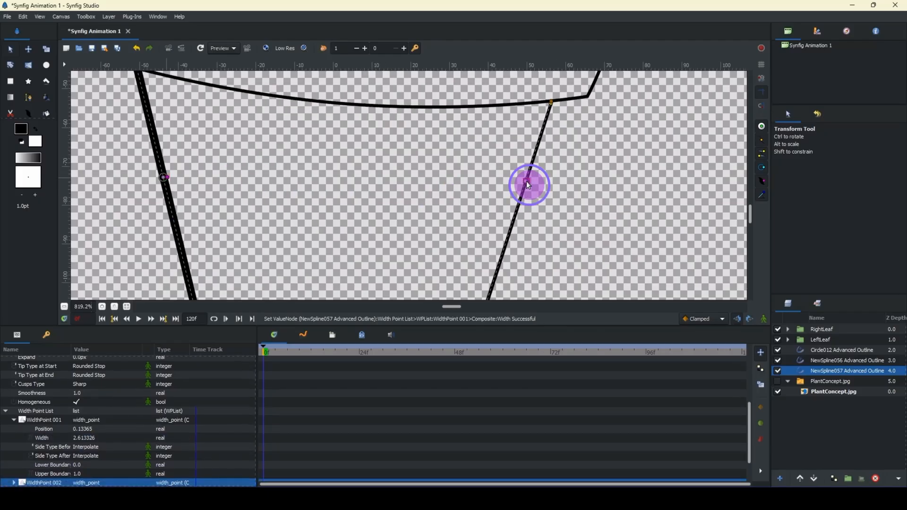
left_click_drag(529, 181, 530, 181)
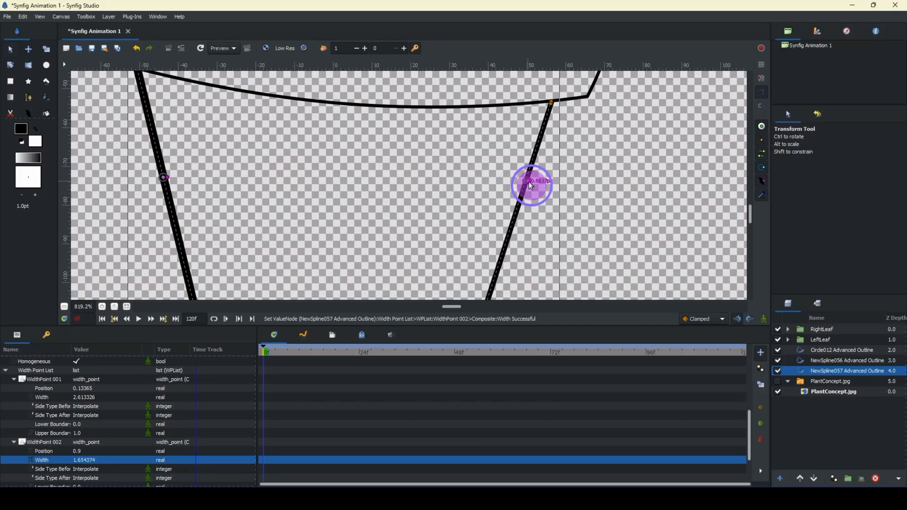
Step: On the rim band outline, slide the left width point along the lower edge to position 0.274 and widen it to about 2.04
mouse_move(303, 267)
left_mouse_down()
mouse_move(352, 200)
mouse_move(347, 213)
left_mouse_up()
left_click_drag(346, 163, 373, 219)
left_click_drag(270, 133, 299, 188)
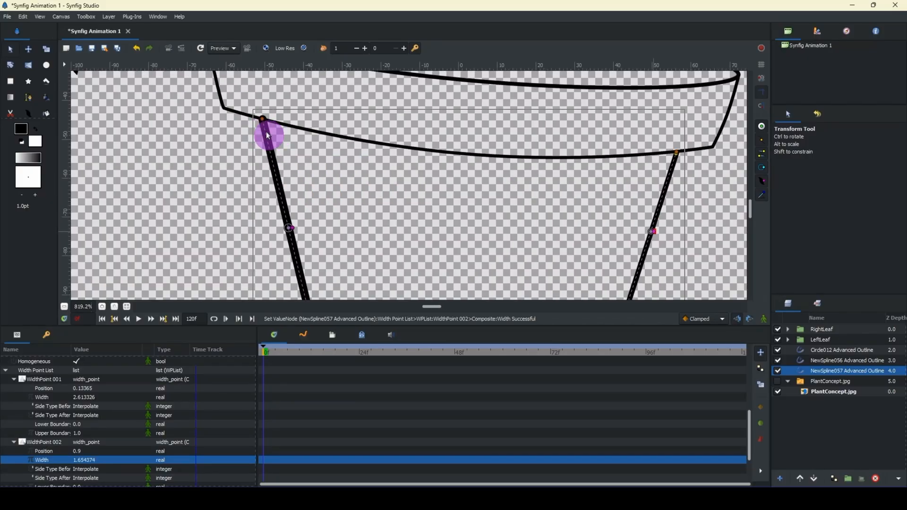
left_click_drag(269, 136, 286, 188)
left_click(236, 156)
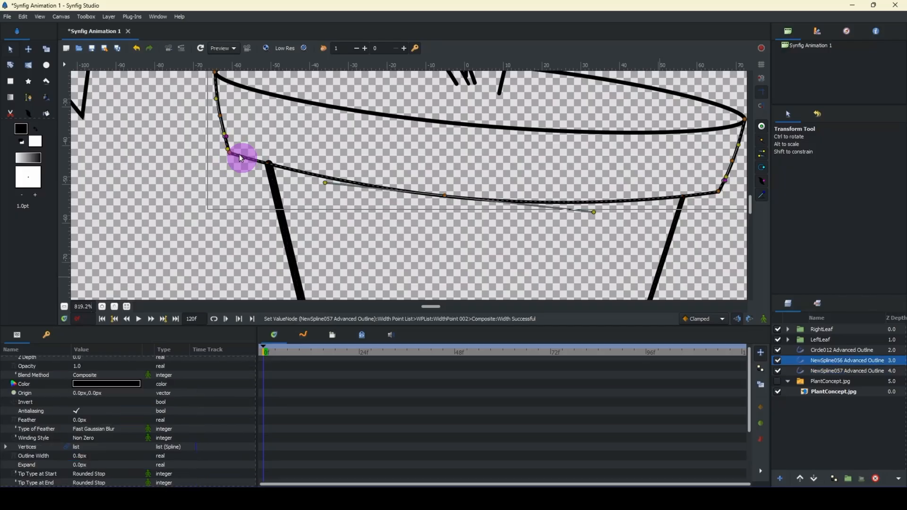
left_click_drag(247, 159, 216, 170)
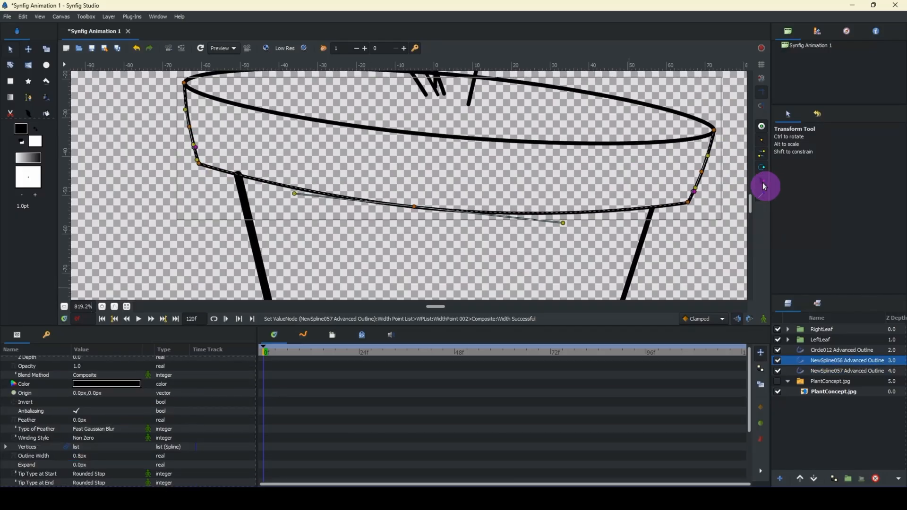
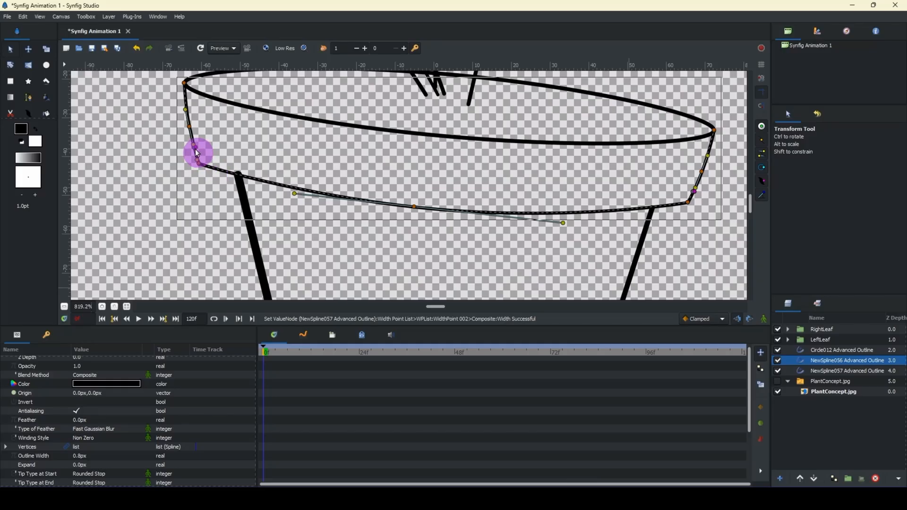
left_click_drag(197, 152, 197, 158)
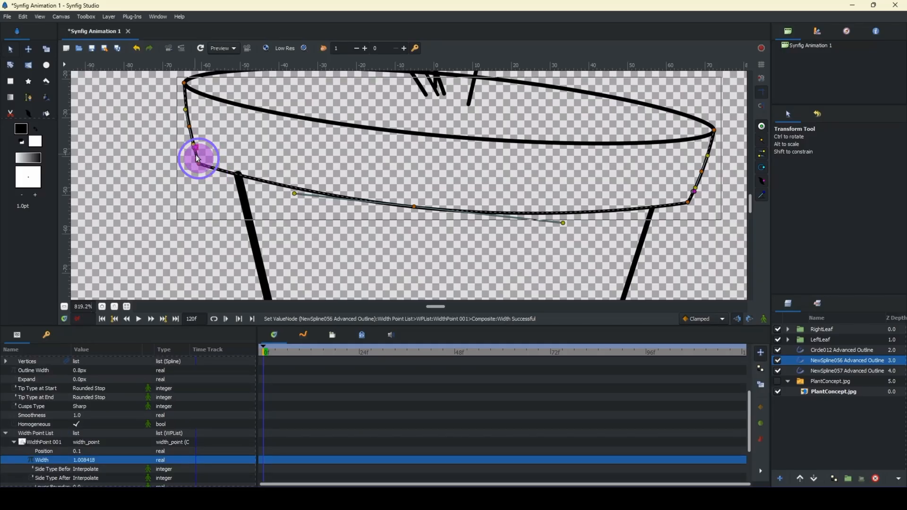
left_click(102, 307)
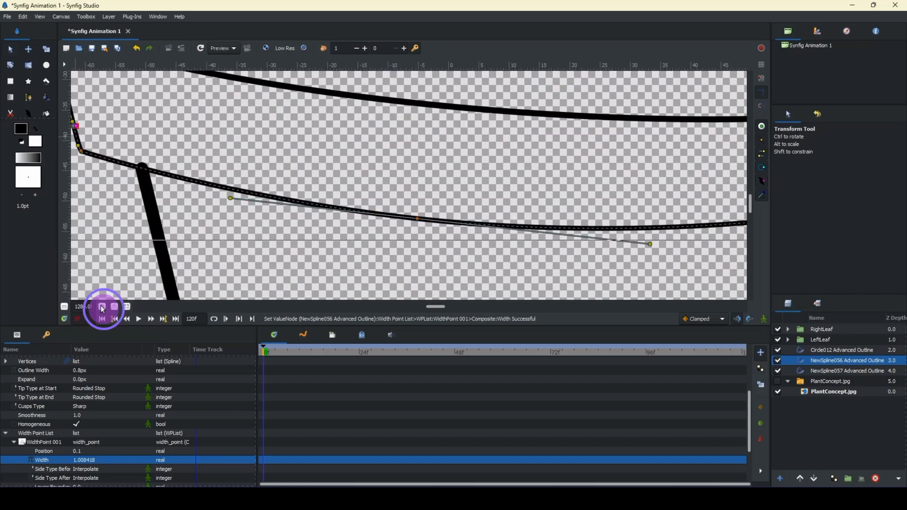
left_click(102, 308)
left_click_drag(105, 210, 425, 298)
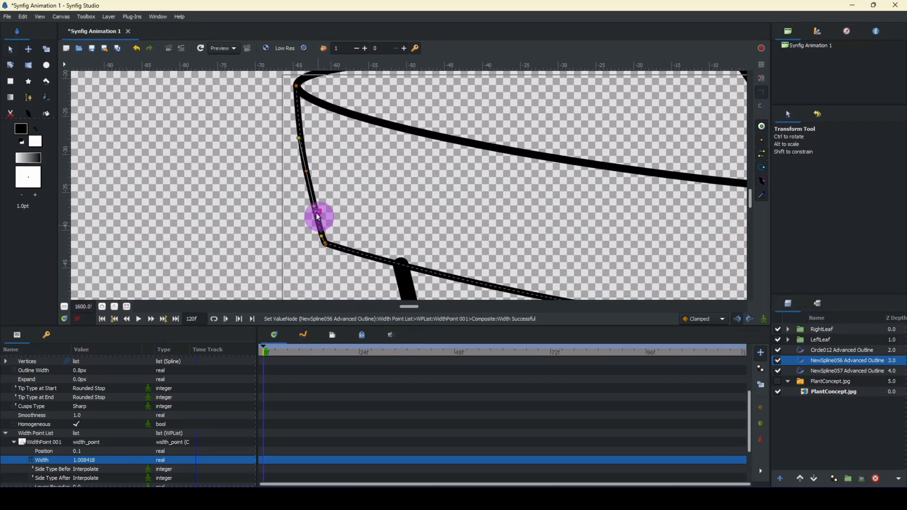
left_click_drag(317, 216, 278, 223)
Step: Nudge the pot body's upper-left vertex so its rounded end tucks inside the thickened lower rim line
left_click(188, 194)
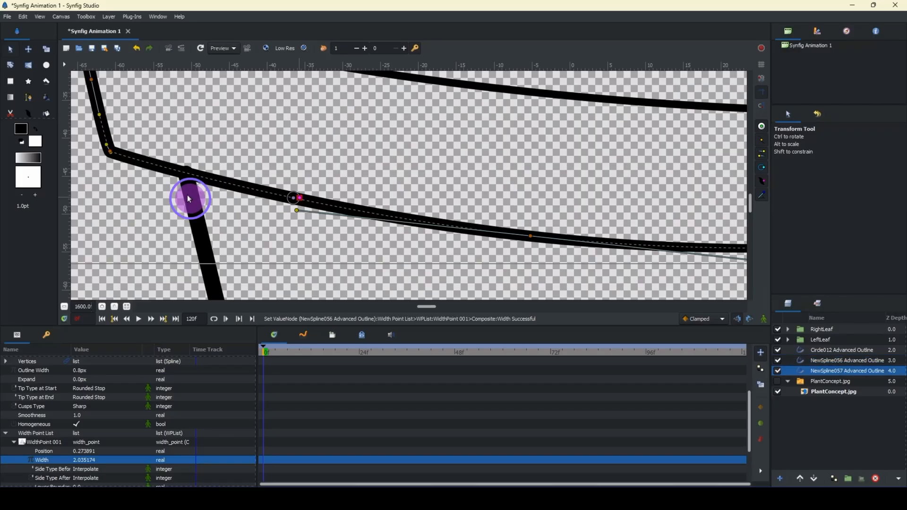
left_click_drag(188, 180, 187, 175)
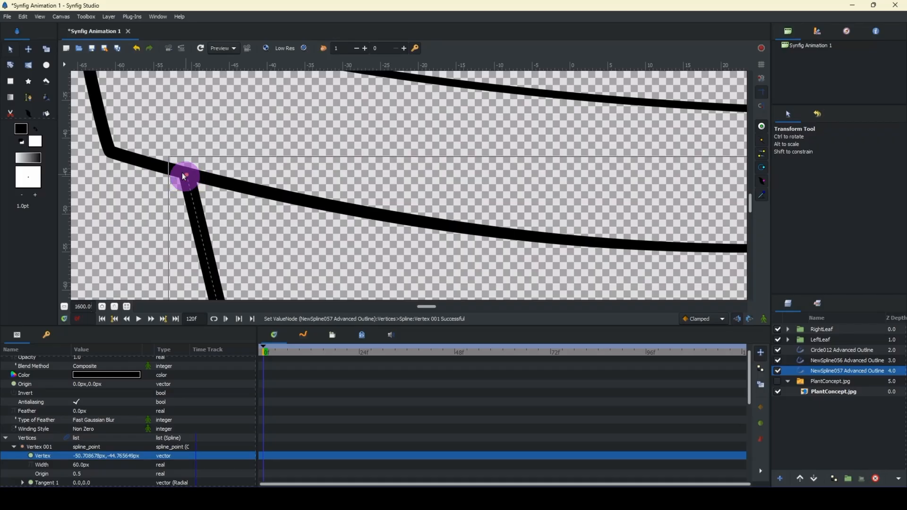
left_click_drag(185, 201, 170, 199)
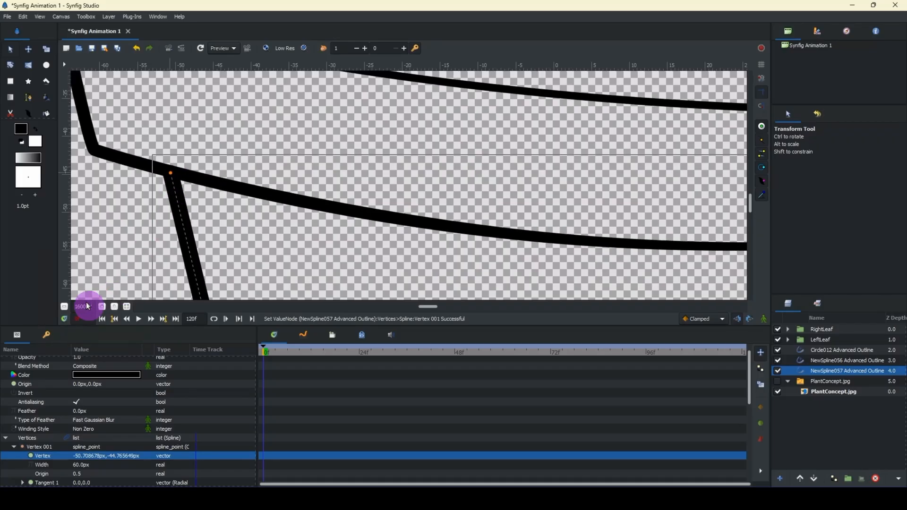
Step: Slide the lower width point of the rim ellipse outline along the front edge toward its left half, to position 0.655
left_click(64, 307)
left_click(63, 307)
left_click(64, 307)
left_click(64, 307)
left_click(64, 307)
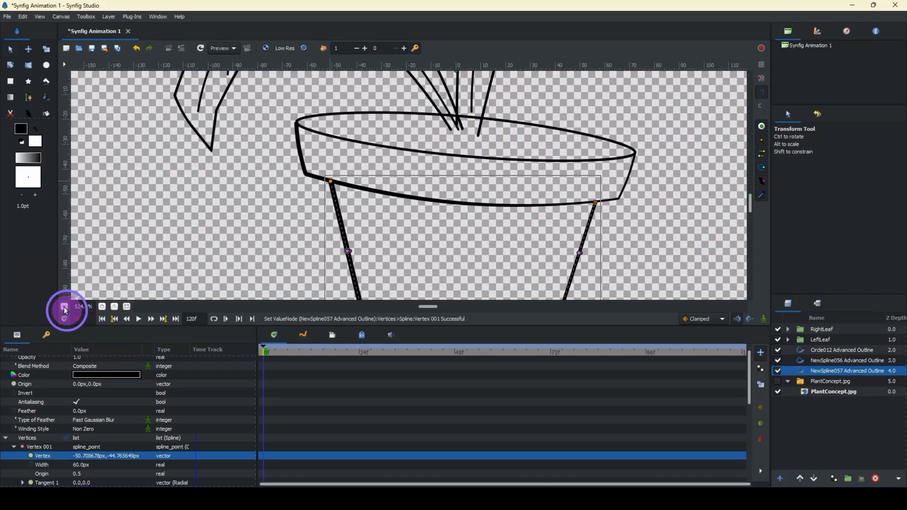
left_click_drag(365, 238, 283, 215)
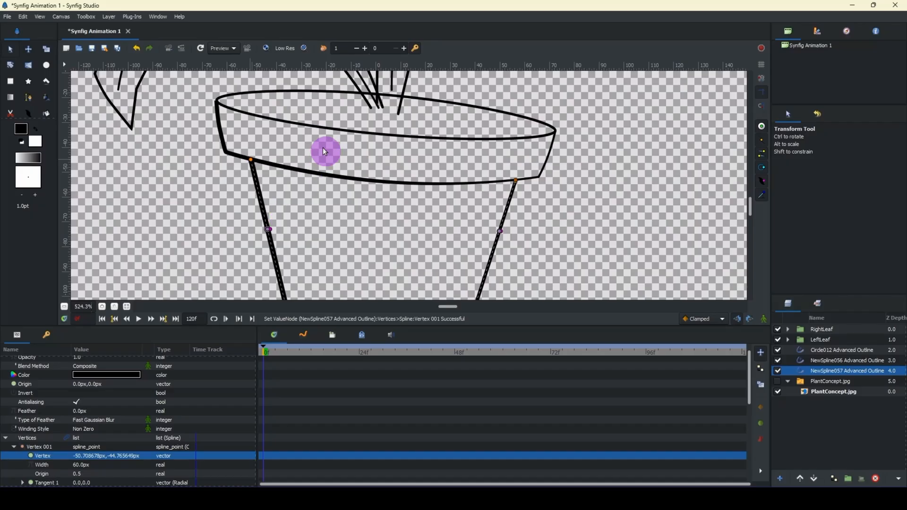
left_click(335, 130)
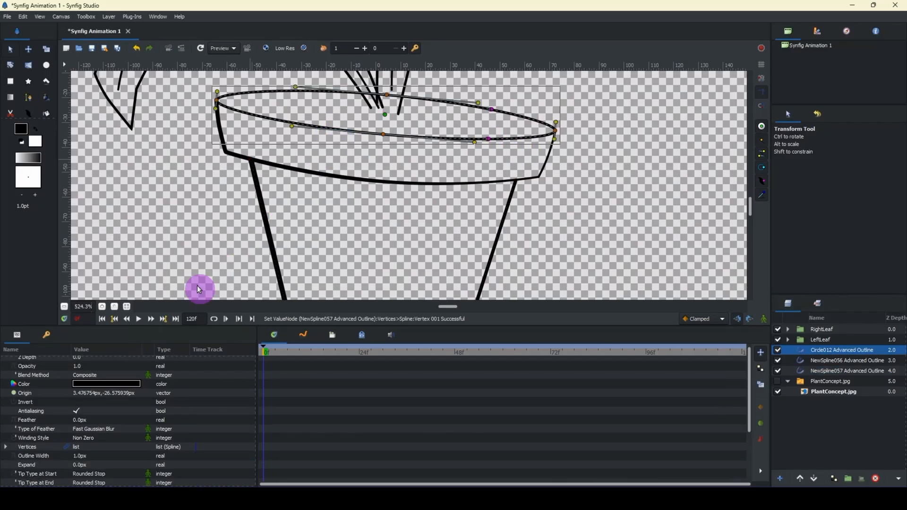
left_click(103, 307)
left_click(103, 308)
left_click(103, 308)
left_click(103, 308)
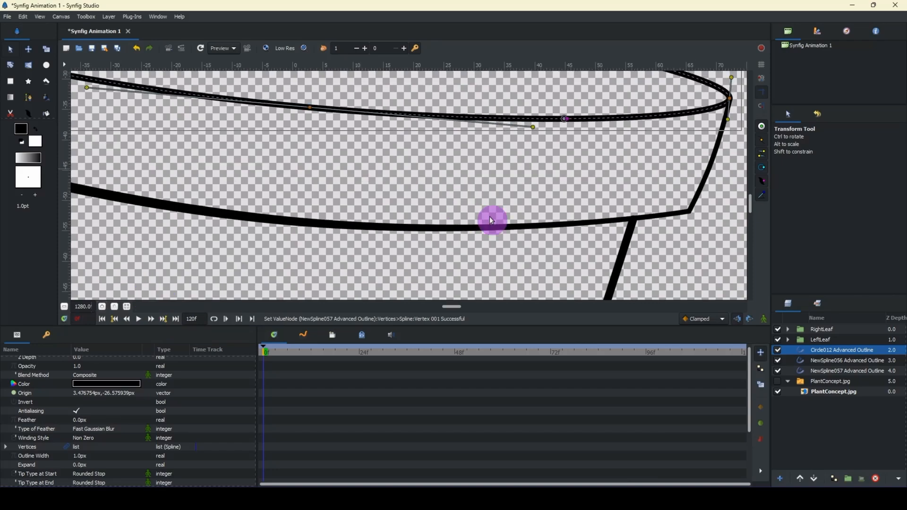
left_click_drag(562, 119, 379, 114)
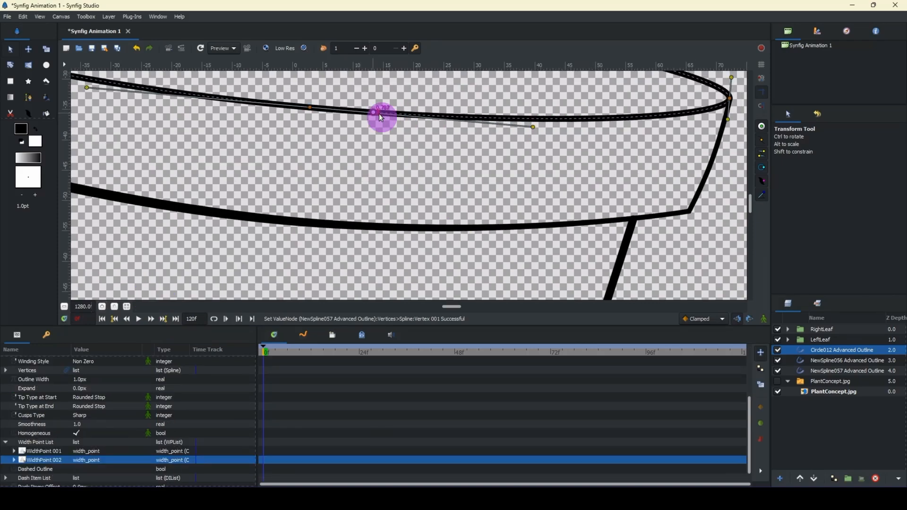
left_click_drag(310, 109, 157, 105)
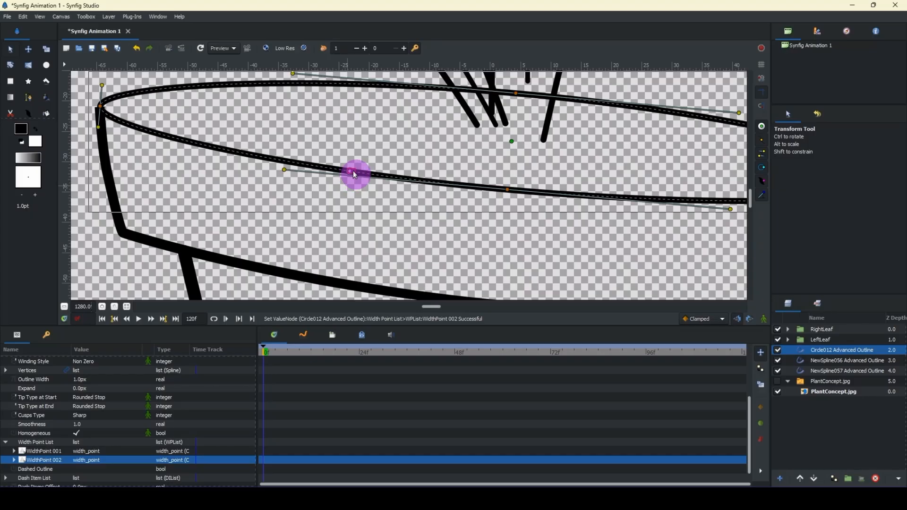
Step: Widen the rim ellipse's front-left width point to about 1.67
left_click(354, 172)
left_click_drag(355, 171, 355, 173)
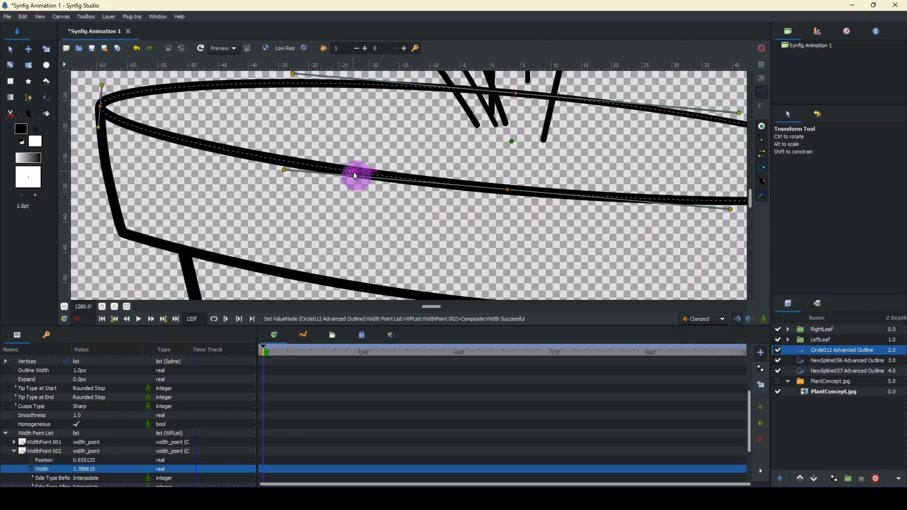
left_click_drag(355, 174, 351, 187)
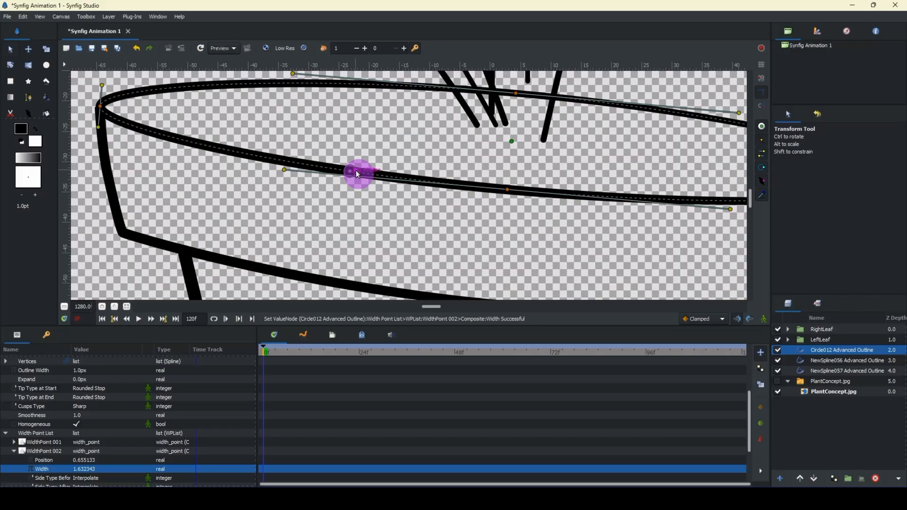
left_click(355, 171)
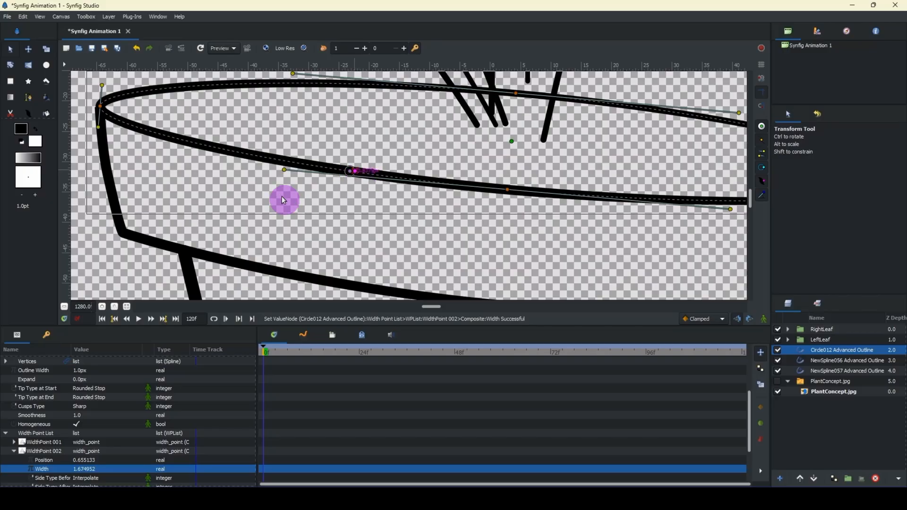
Step: Deselect the ellipse outline and examine the line weights of the pot against the leaves
left_click(64, 307)
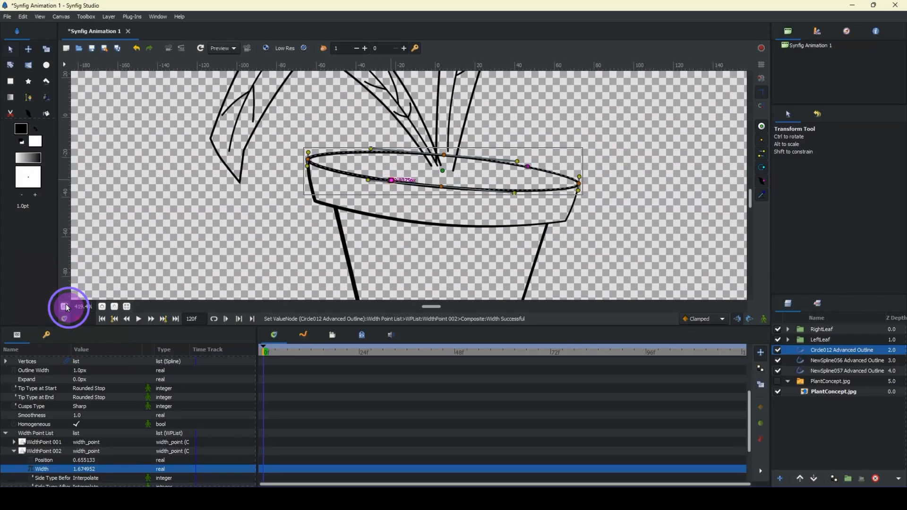
left_click(216, 249)
left_click_drag(216, 235, 175, 207)
left_click(65, 307)
left_click(65, 307)
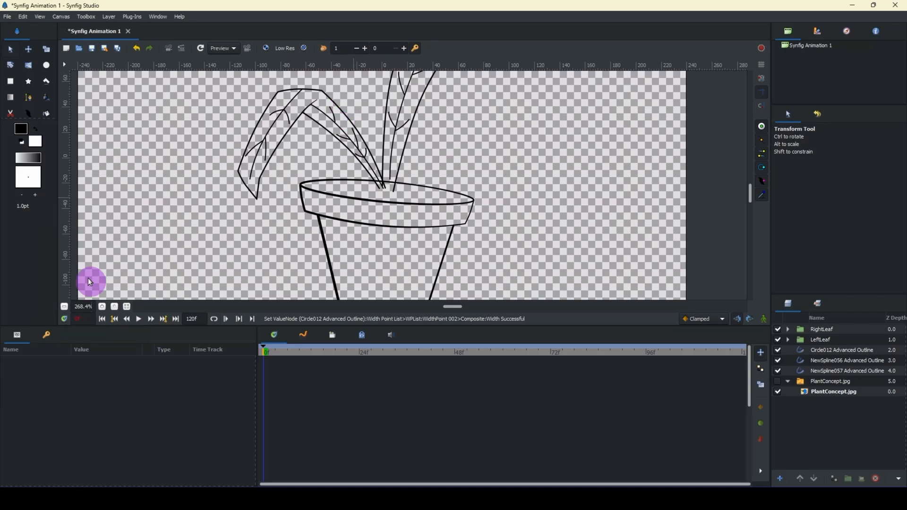
left_click(102, 307)
left_click(102, 307)
left_click(102, 306)
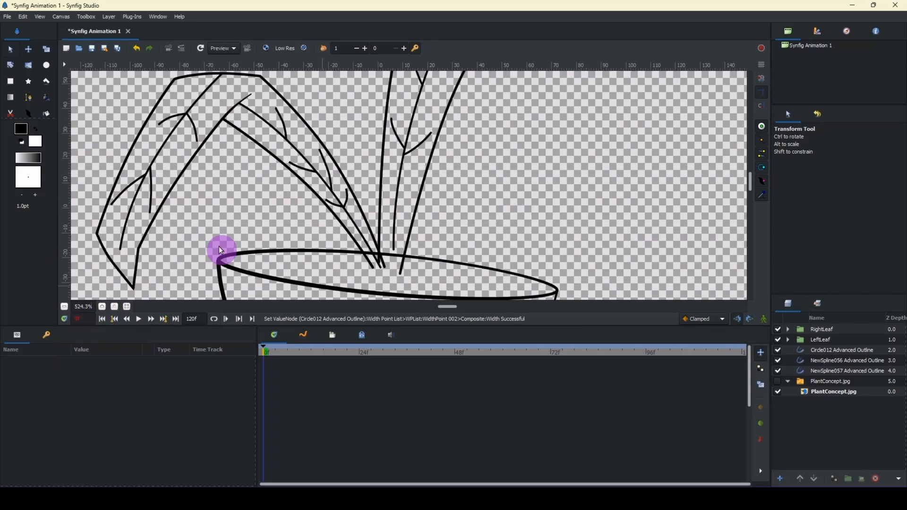
Step: Adjust the width point on the right edge of the left leaf outline to a width of about 1.02
left_click_drag(219, 247, 327, 149)
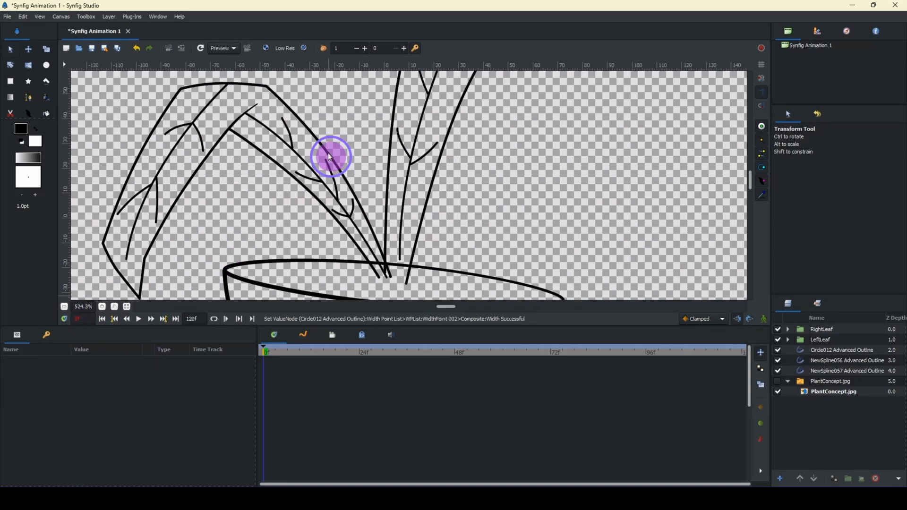
left_click(328, 152)
left_click_drag(354, 192, 354, 193)
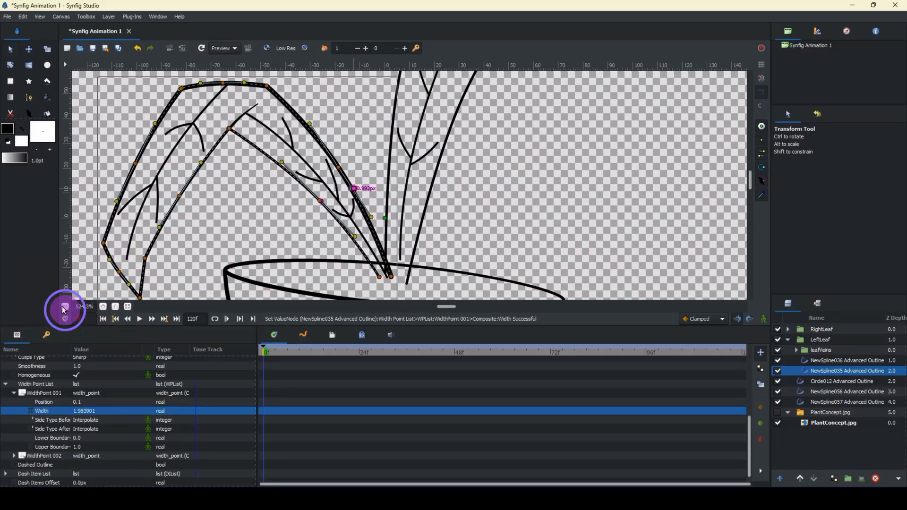
left_click(64, 306)
left_click(65, 306)
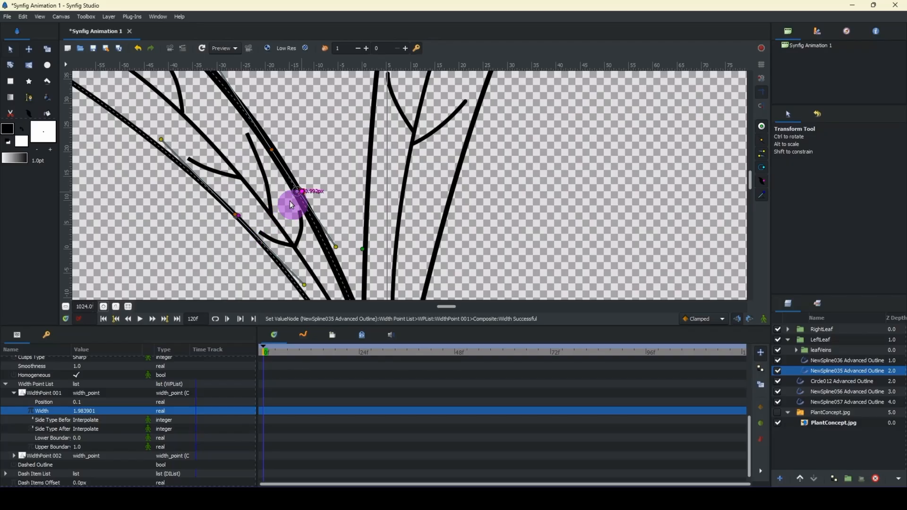
left_click_drag(302, 193, 300, 193)
Step: Adjust the width point near the base of the right leaf's left edge to a width of about 1.01
scroll(330, 189, "right", 2)
scroll(331, 189, "up", 1)
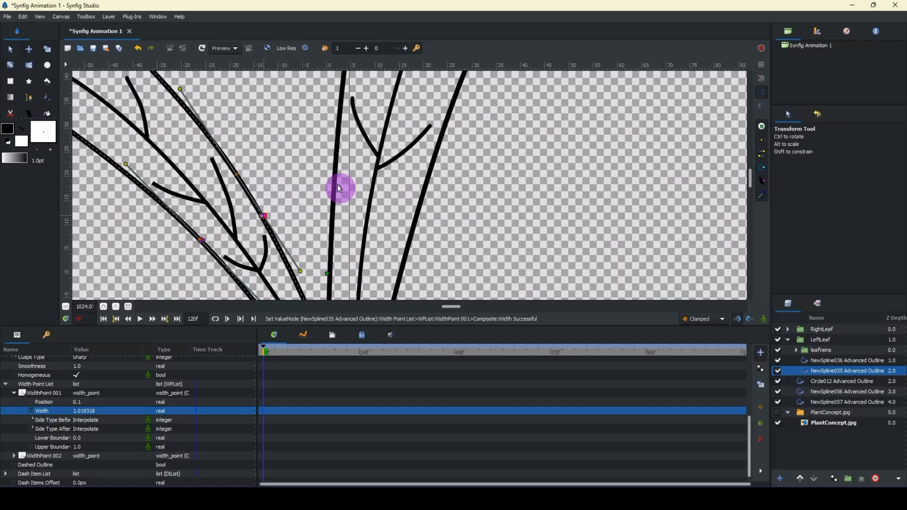
left_click(336, 169)
left_click_drag(333, 211, 336, 210)
left_click(293, 220)
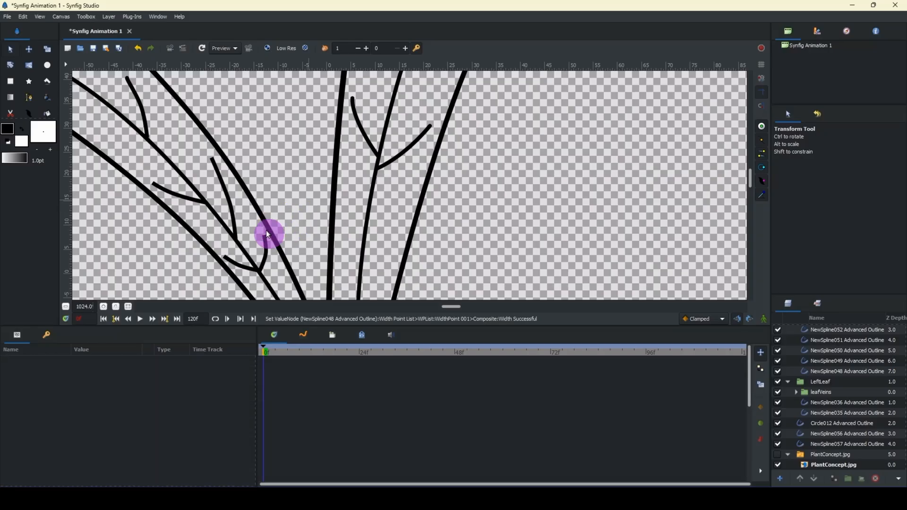
left_click(267, 232)
left_click(103, 308)
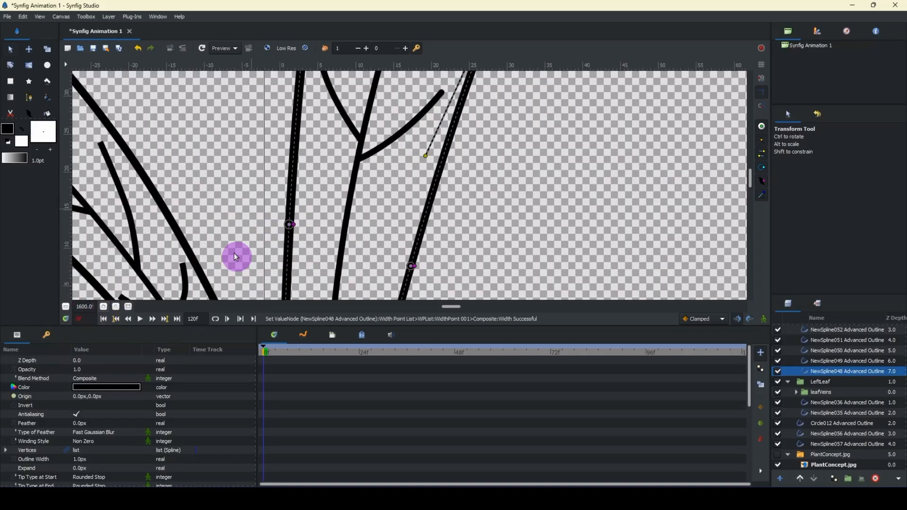
left_click(294, 225)
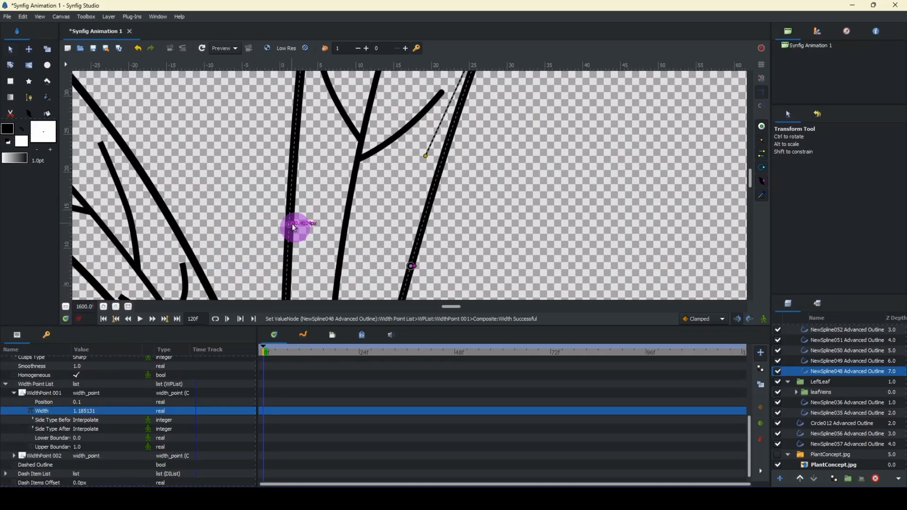
left_click_drag(294, 225, 293, 224)
Step: Show the PlantConcept.jpg sketch layer again and frame the face on the pot
left_click(66, 306)
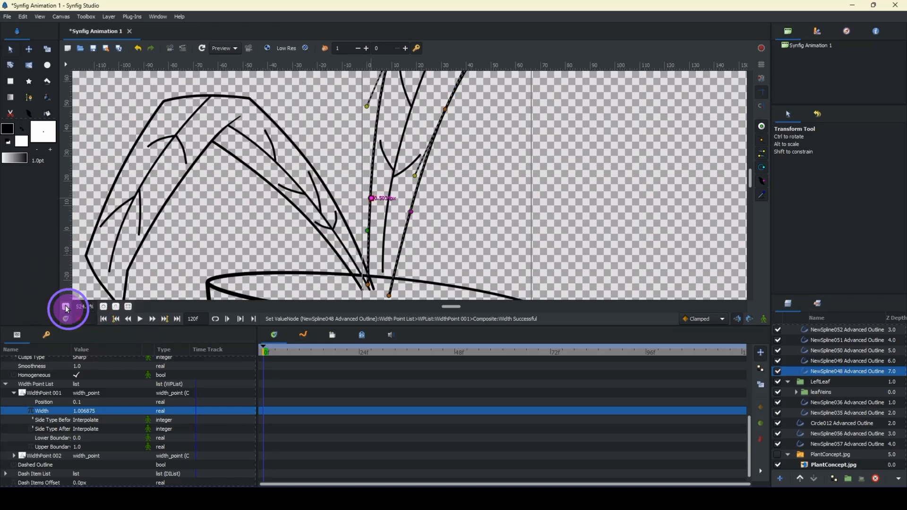
left_click_drag(272, 296, 234, 254)
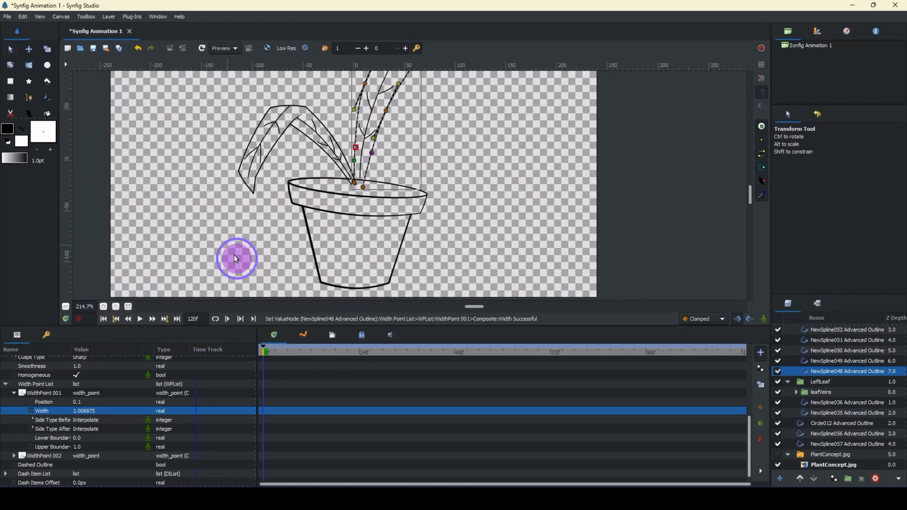
left_click(777, 454)
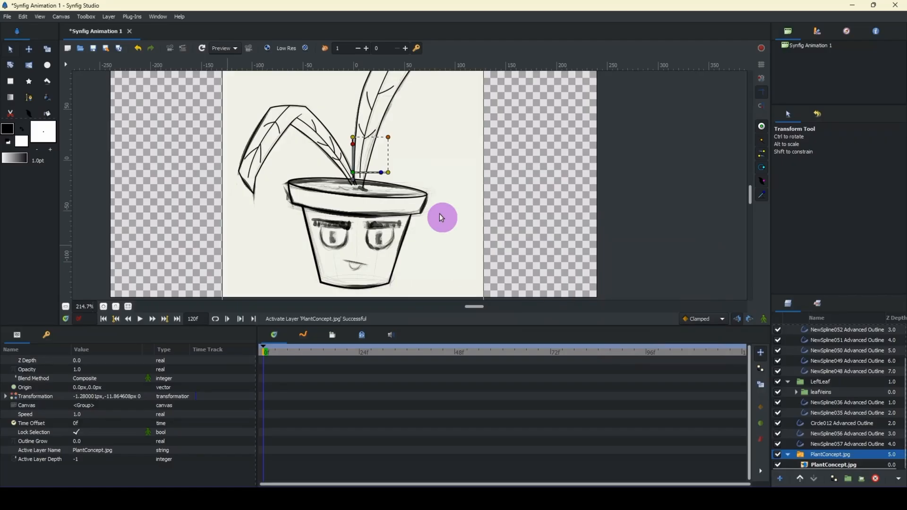
left_click_drag(338, 178, 347, 158)
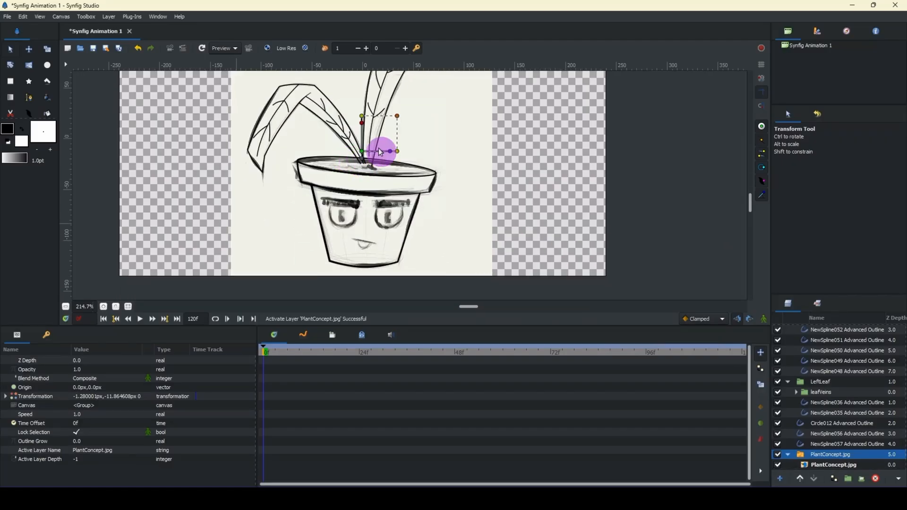
left_click(103, 306)
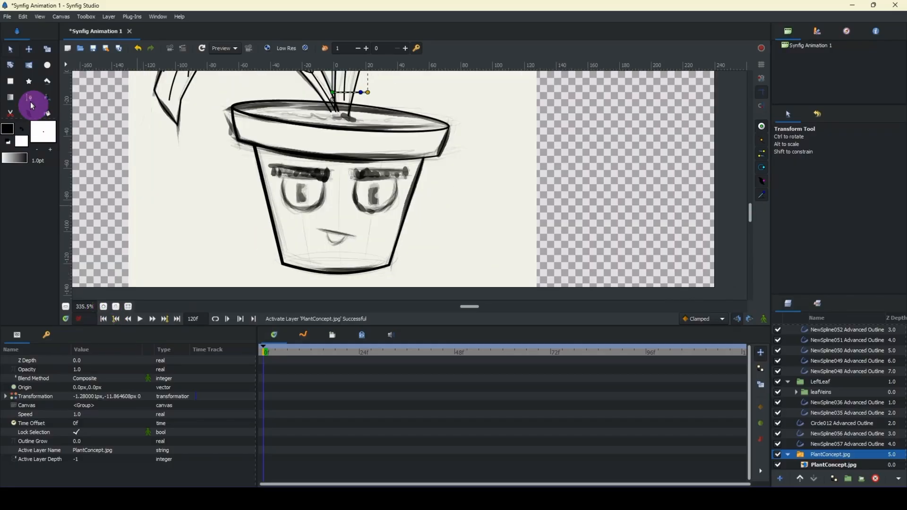
Step: Trace the left eyebrow with a four-point looped spline as an advanced outline with a 0.8 px brush size
left_click(30, 101)
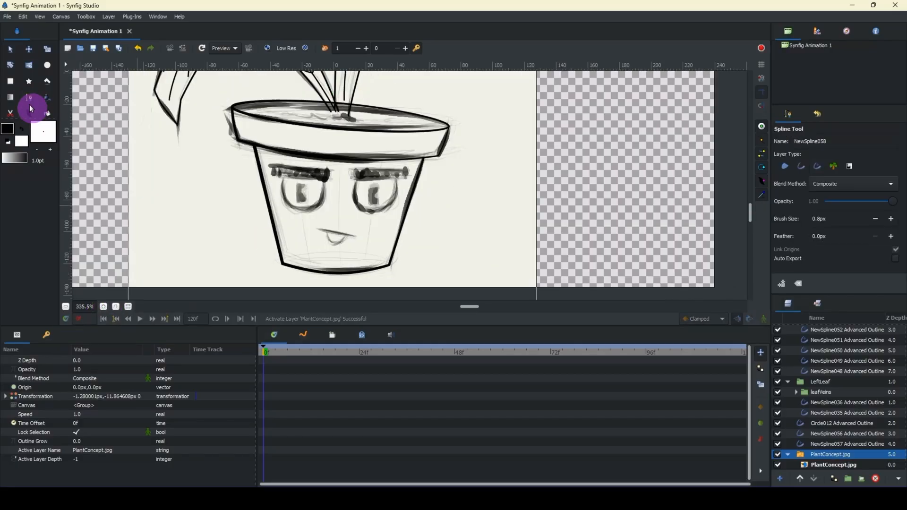
left_click(329, 170)
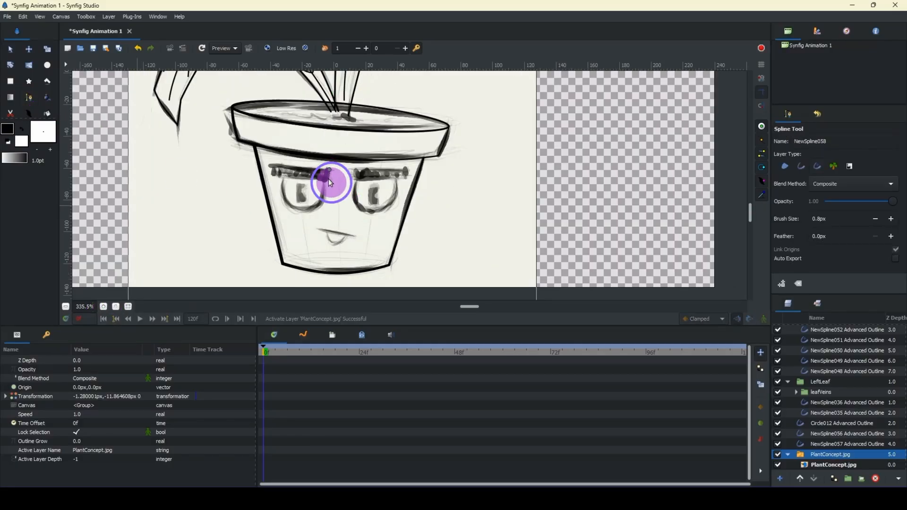
left_click(273, 176)
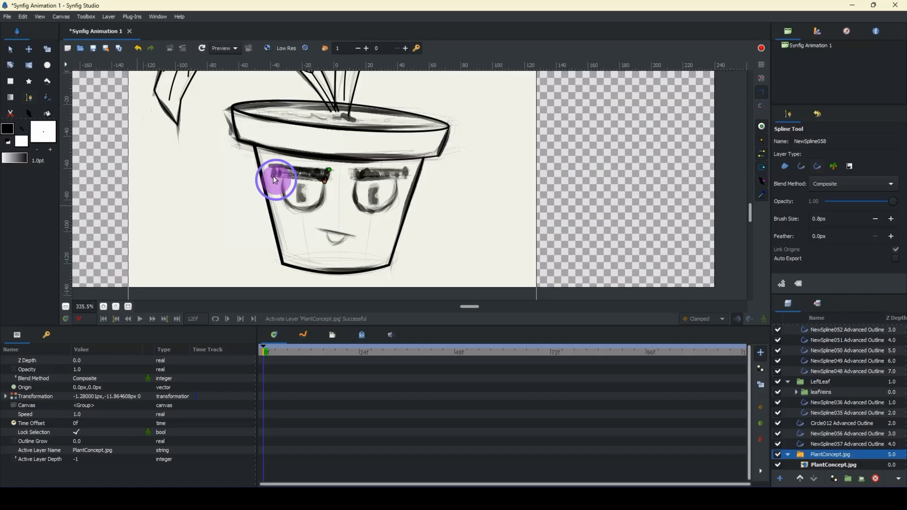
left_click(272, 165)
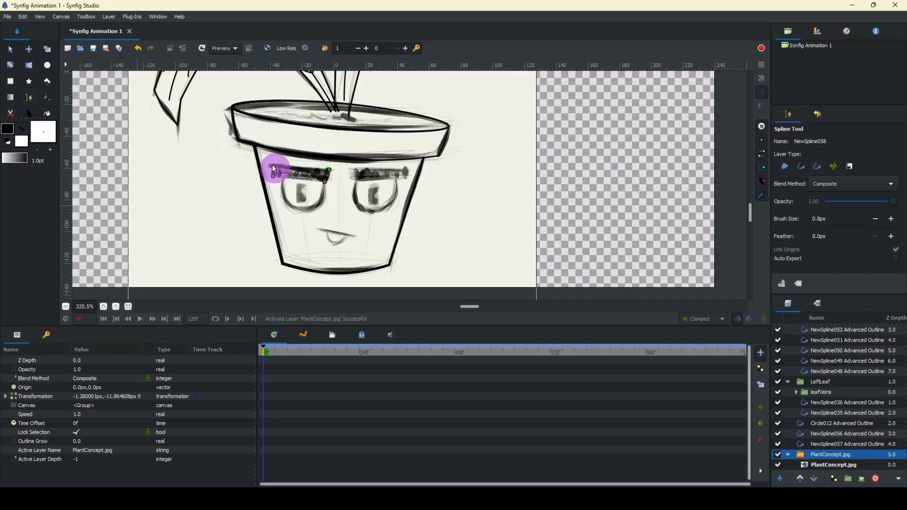
right_click(329, 170)
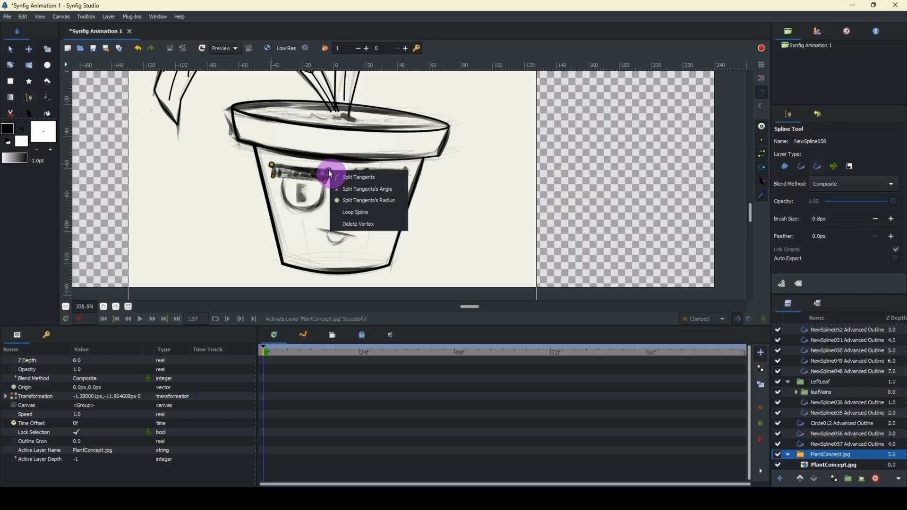
left_click(345, 212)
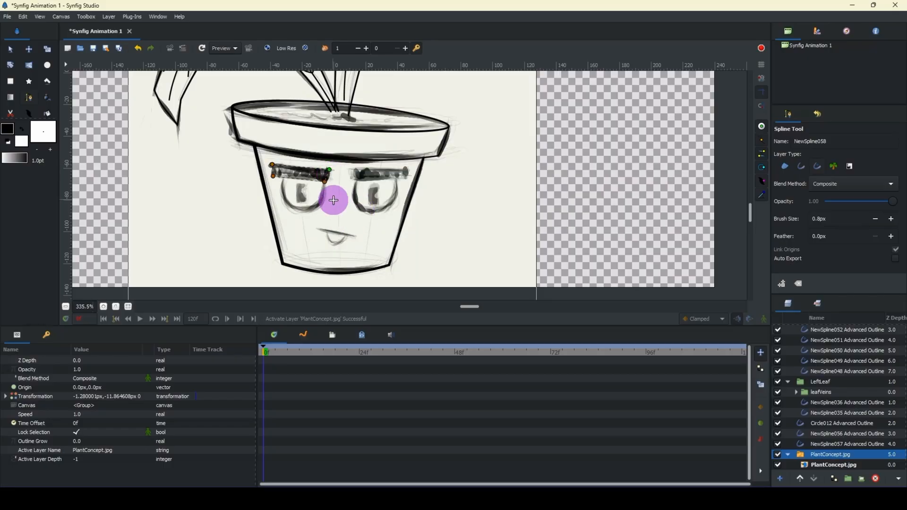
key("Return")
Step: Move the left eyebrow outline's lower-left vertex to about (-39.1, -64.0) px to fit the sketched brow
left_click(103, 307)
left_click(104, 306)
left_click(103, 306)
left_click_drag(100, 222, 223, 271)
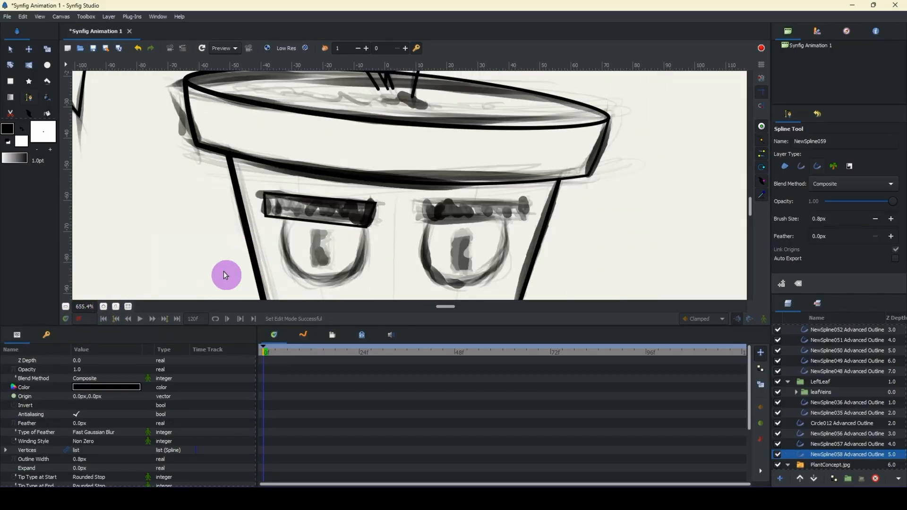
left_click(117, 307)
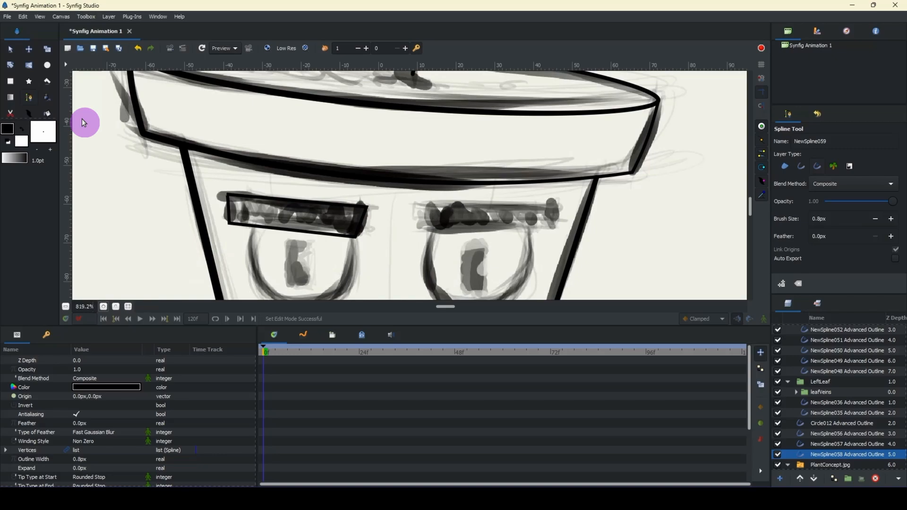
left_click(10, 49)
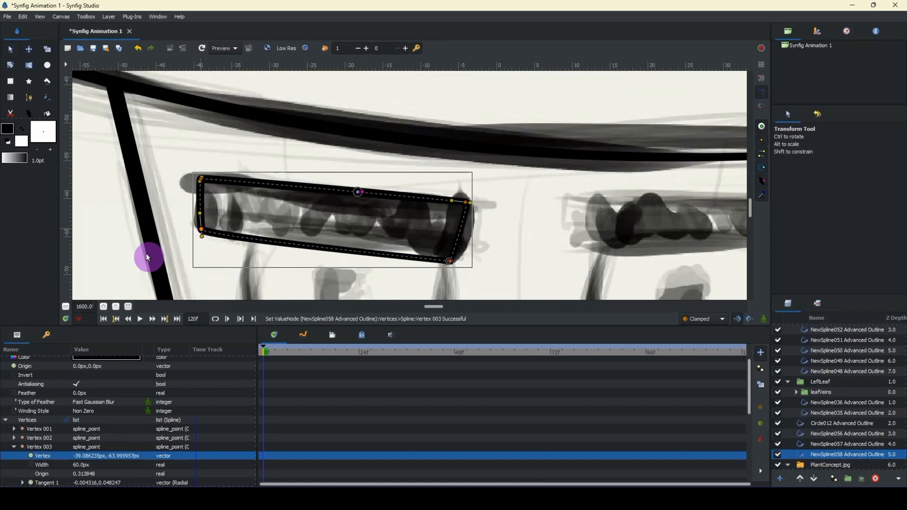
left_click(65, 308)
left_click(66, 308)
left_click(65, 308)
left_click(65, 308)
left_click(65, 308)
left_click(65, 308)
left_click(65, 308)
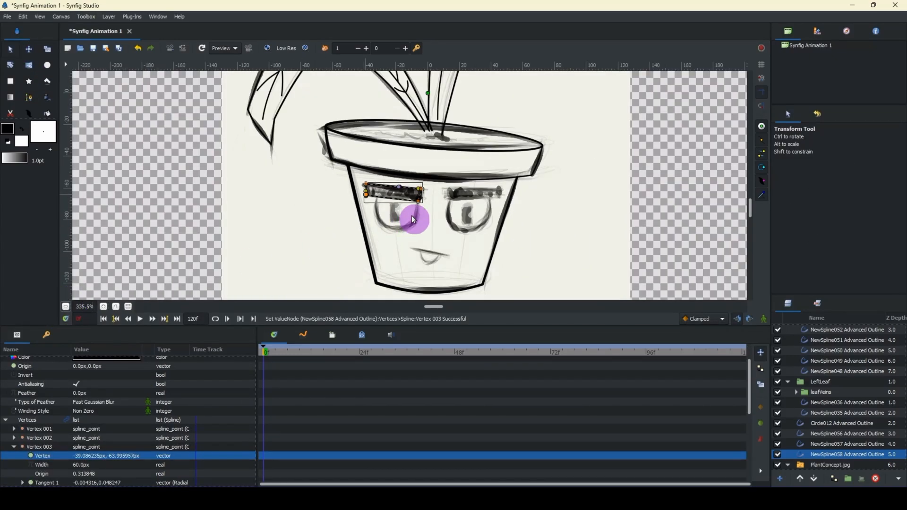
Step: Duplicate the left eyebrow outline and mirror all the copy's handles across a vertical axis onto the sketched right eyebrow
left_click_drag(412, 218, 323, 183)
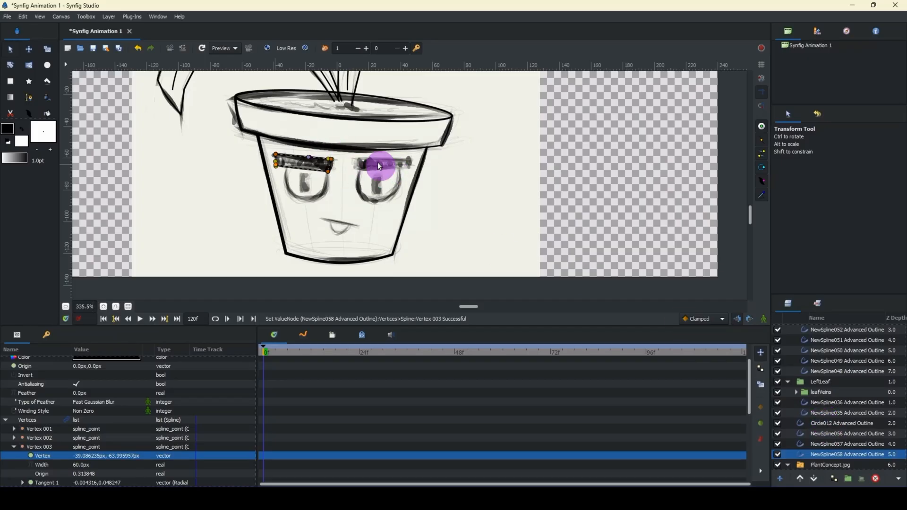
left_click(822, 451)
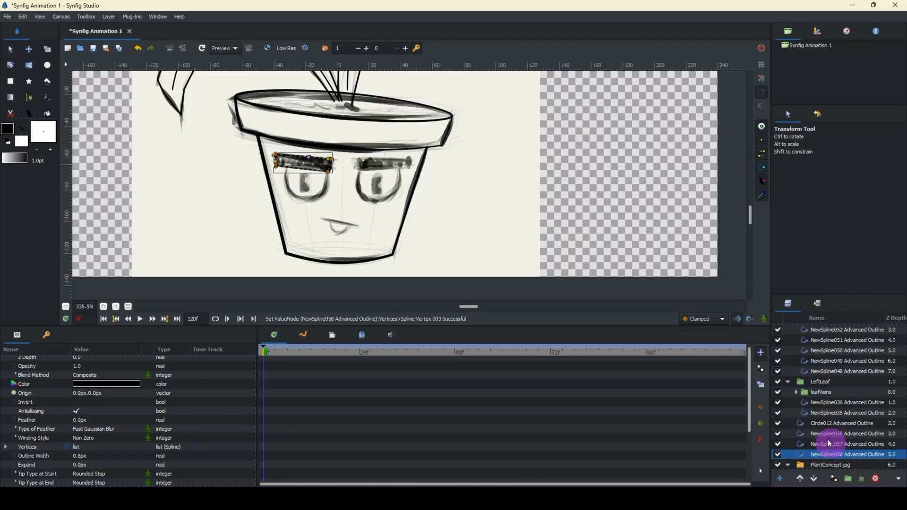
key("ctrl+v")
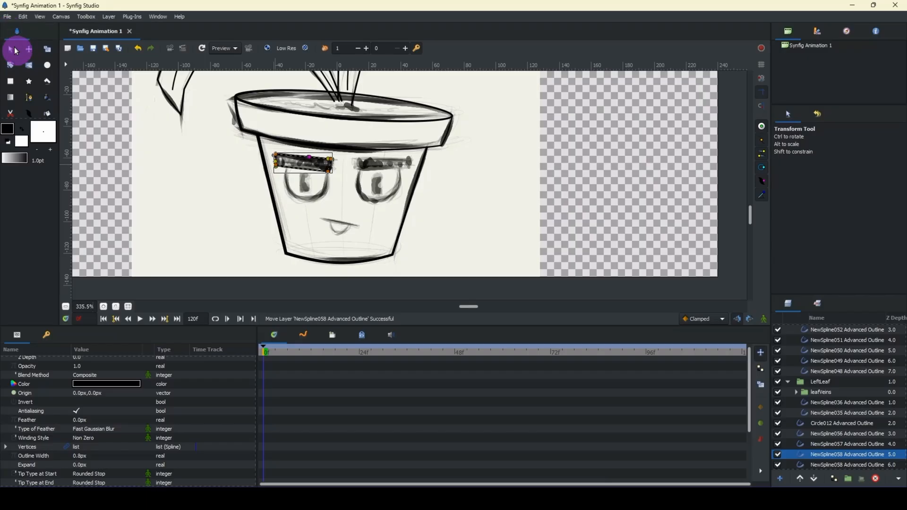
left_click_drag(233, 135, 383, 196)
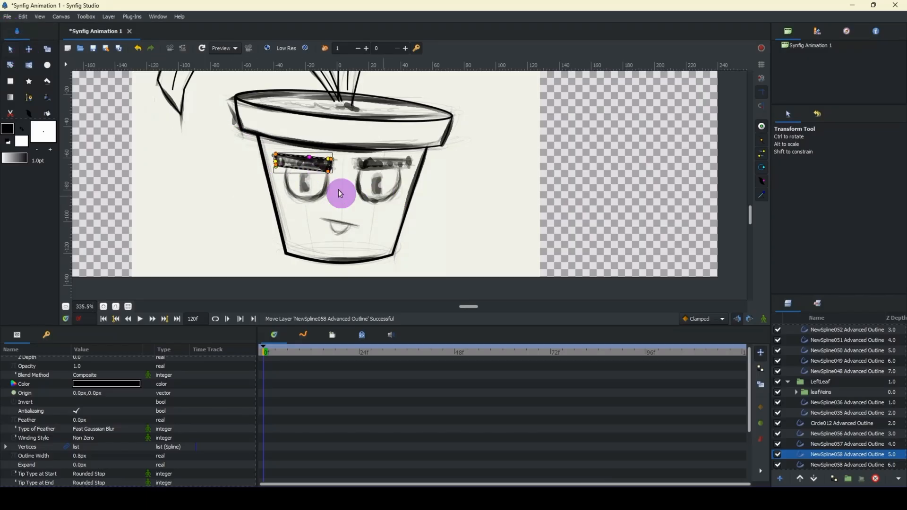
left_click(30, 65)
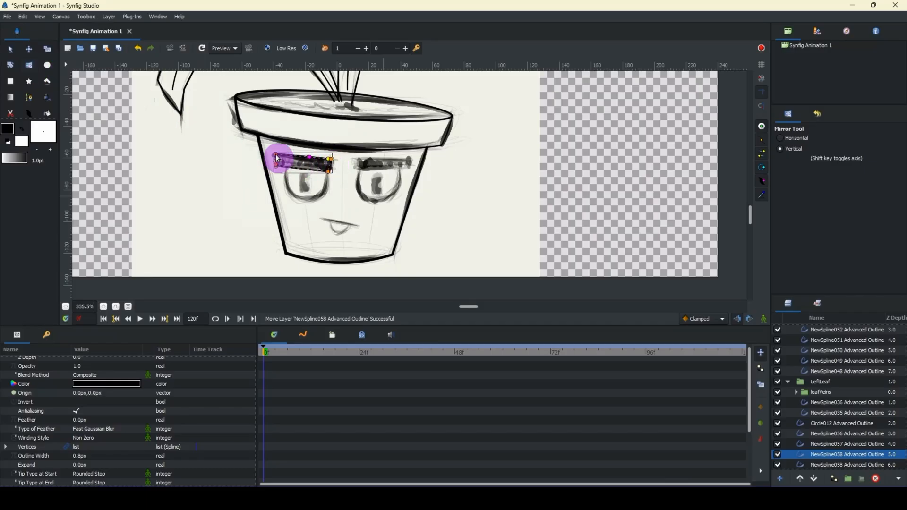
key("shift")
left_click_drag(275, 154, 342, 157)
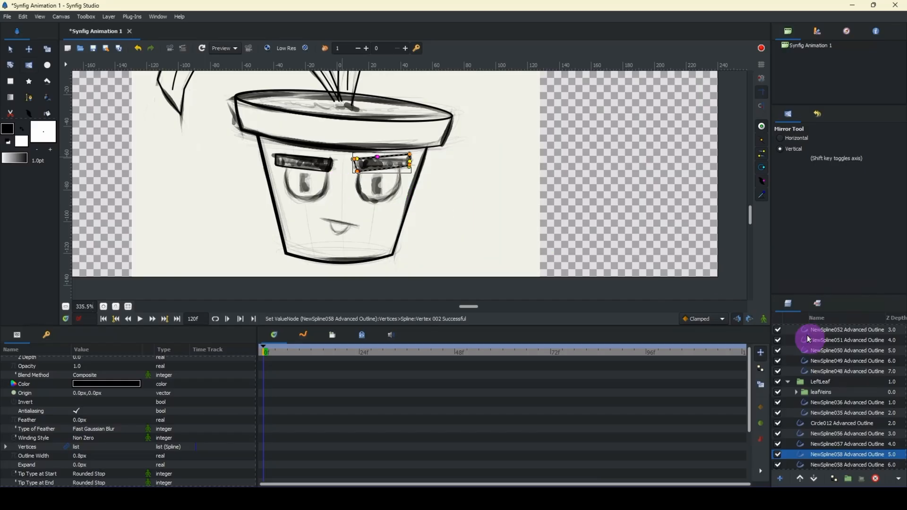
Step: Group the two eyebrow outlines under the name EYEBROWS and collapse the LeftLeaf group in the layer list
left_click(827, 464)
left_click(823, 454, "ctrl")
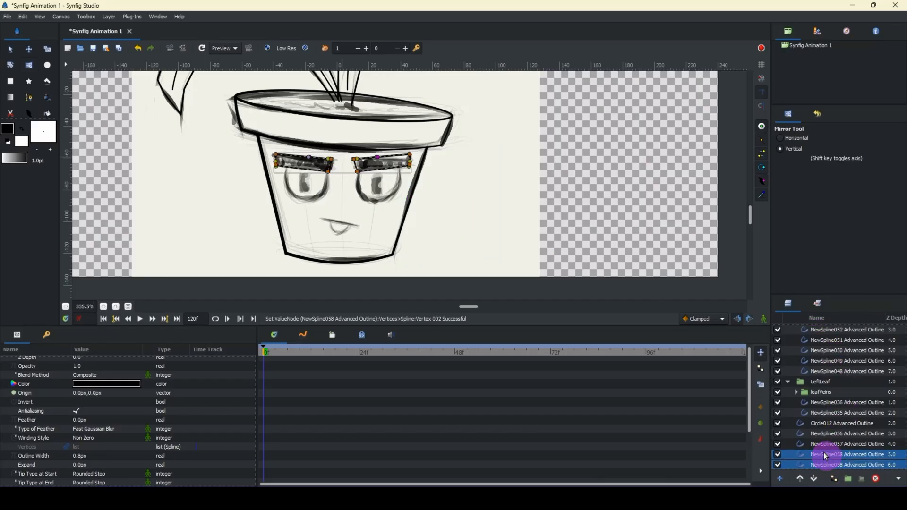
key("ctrl+g")
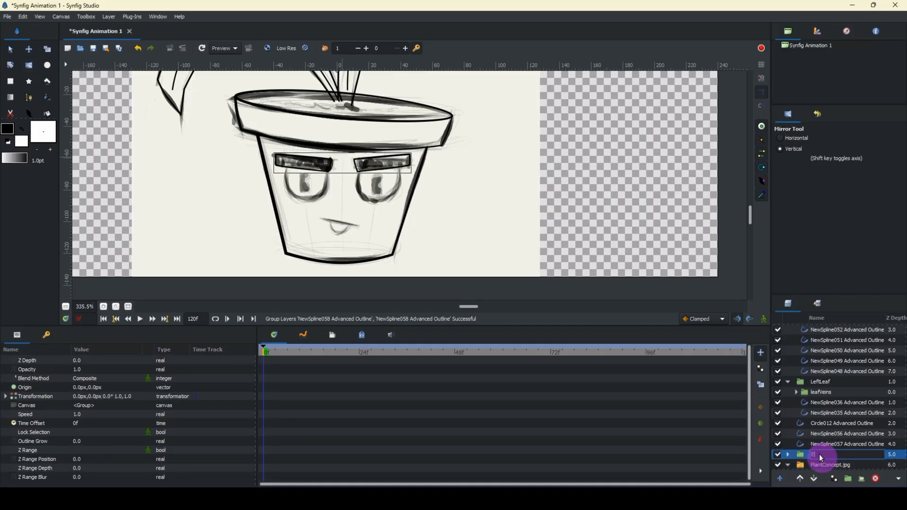
key("Return")
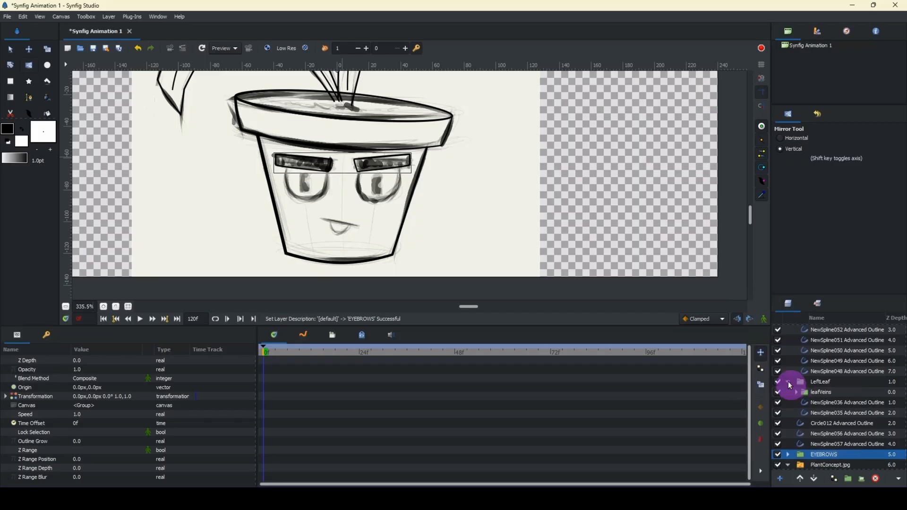
left_click(788, 382)
left_click(788, 383)
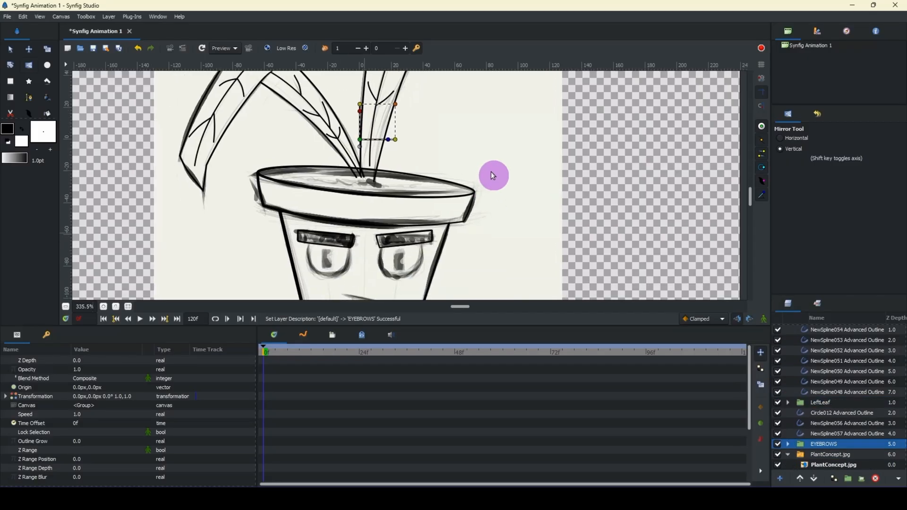
Step: Draw a circle over the sketched left eye as an advanced outline with a 1.0 px brush size
mouse_move(491, 171)
left_mouse_down()
mouse_move(506, 204)
mouse_move(506, 166)
left_mouse_up()
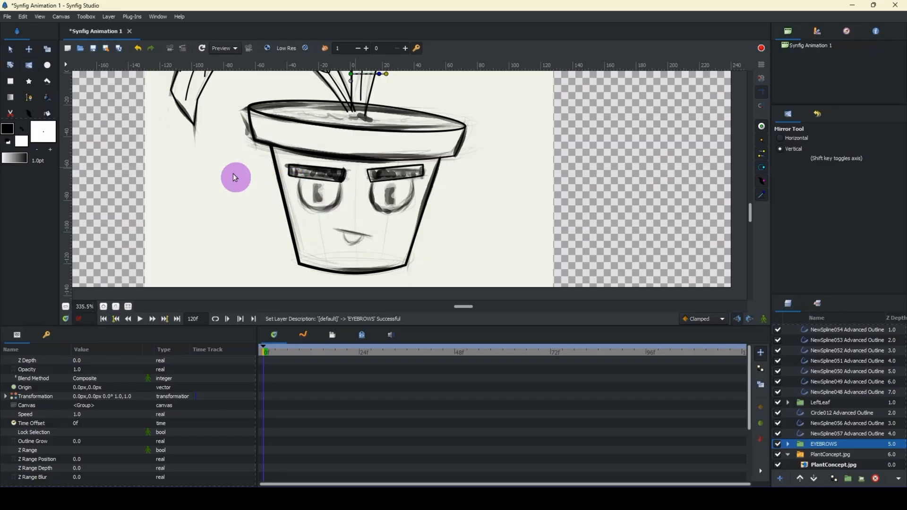
left_click(46, 64)
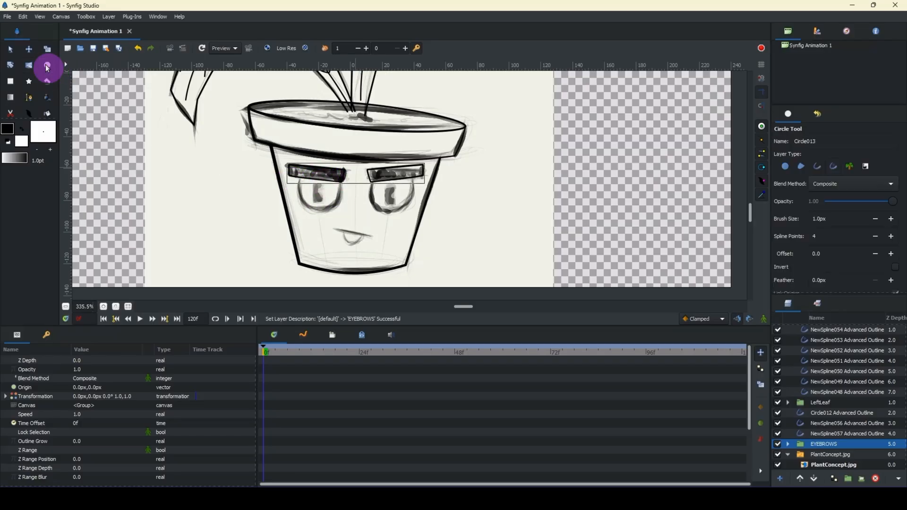
left_click_drag(318, 191, 338, 205)
key("alt+a")
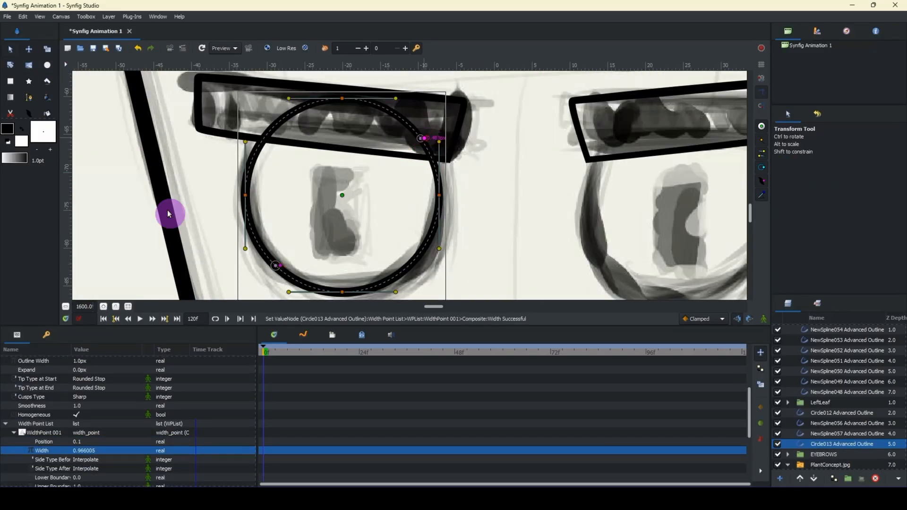
Step: Draw a rectangle over the sketched left pupil as a 1.0 px advanced outline and adjust its second width point to about 1.13
scroll(172, 209, "down", 5)
key("alt+r")
left_click_drag(324, 168, 338, 199)
left_click_drag(338, 199, 341, 198)
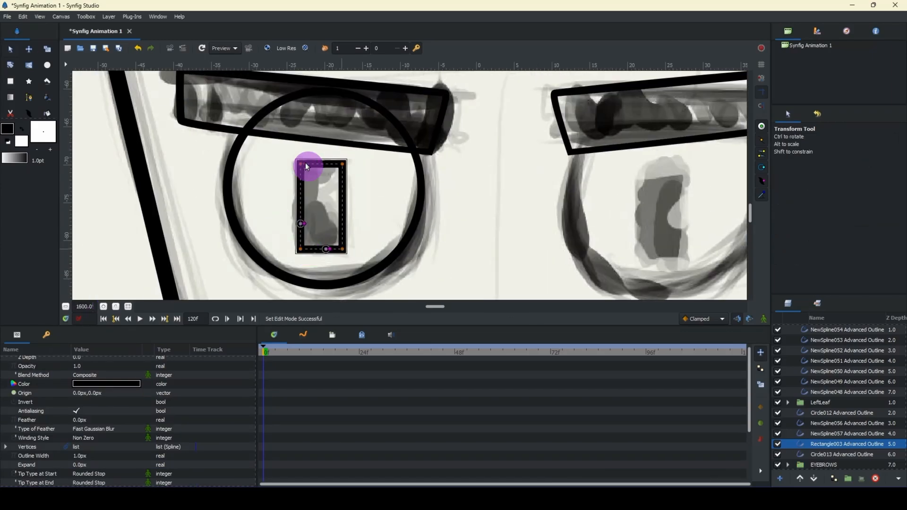
left_click_drag(301, 224, 305, 211)
Step: Group the pupil rectangle and the eye circle outlines and expand the group in the layer list
left_click(65, 306)
left_click(65, 306)
left_click(66, 306)
left_click(66, 307)
left_click(66, 307)
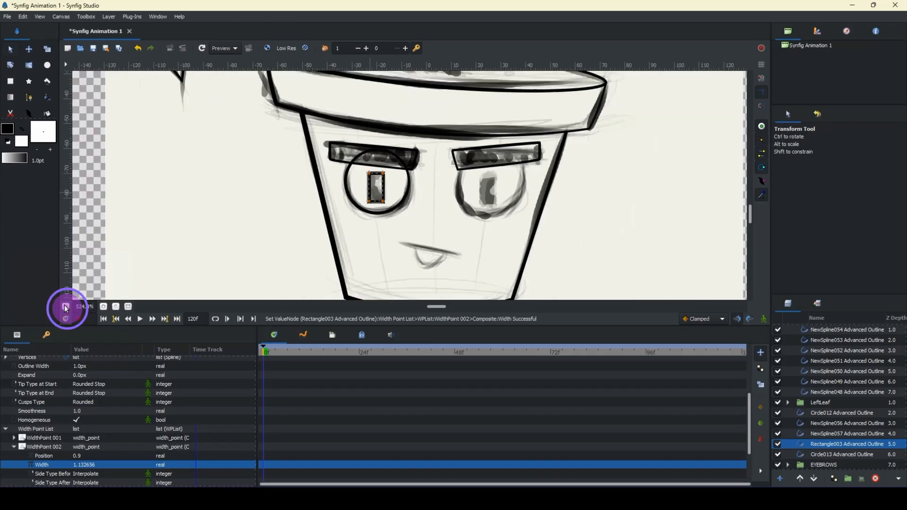
left_click(66, 306)
left_click_drag(213, 232, 127, 228)
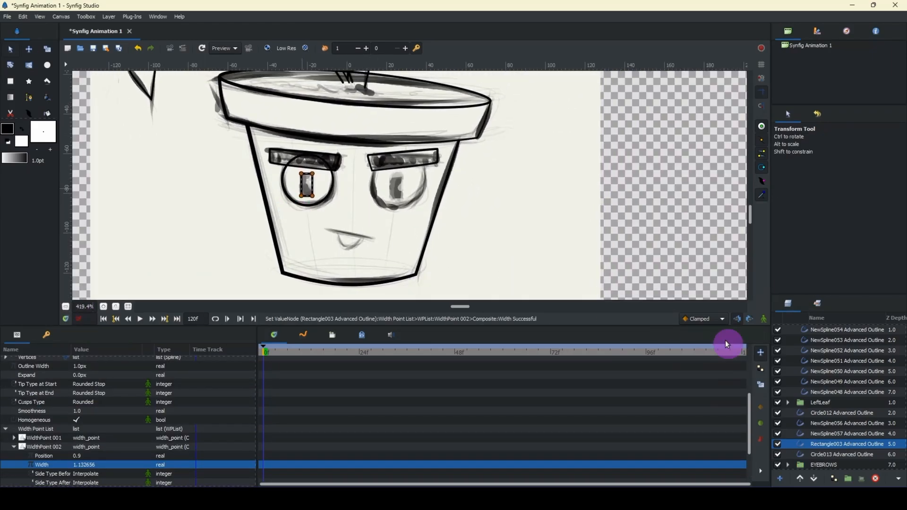
left_click(814, 455, "ctrl")
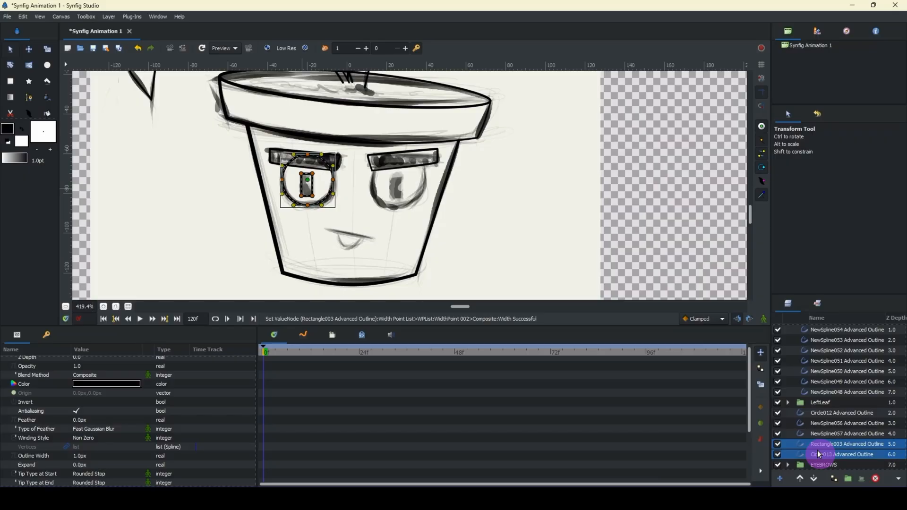
key("ctrl+g")
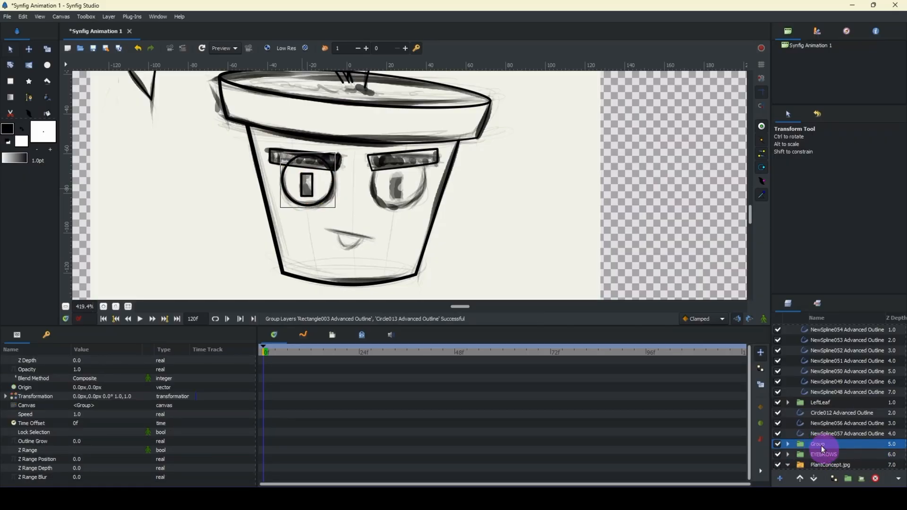
left_click(820, 445)
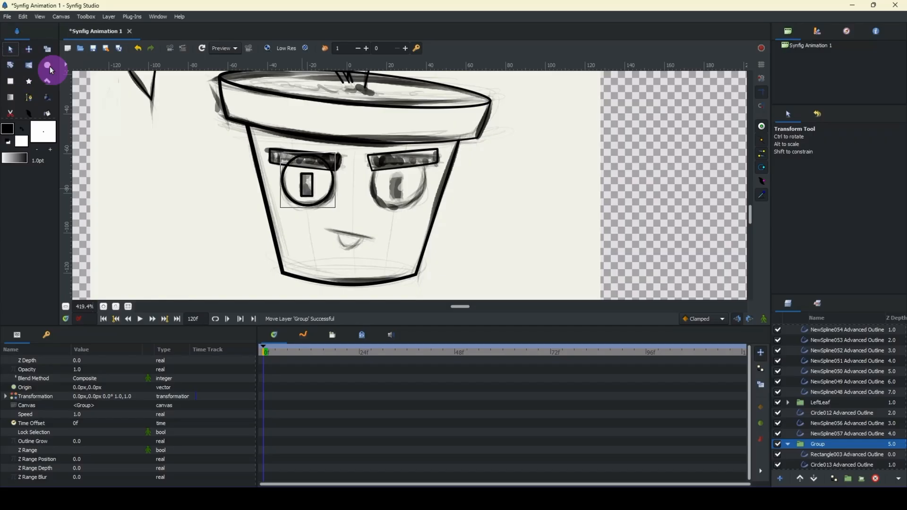
Step: Move the eye group's origin onto the left pupil at about (-20.7, -75.9) px
left_click(65, 306)
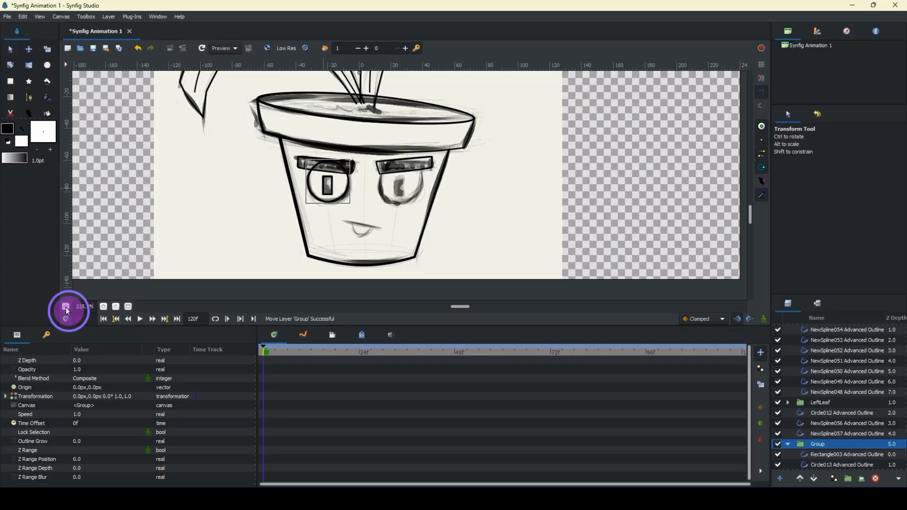
left_click(65, 307)
left_click(65, 307)
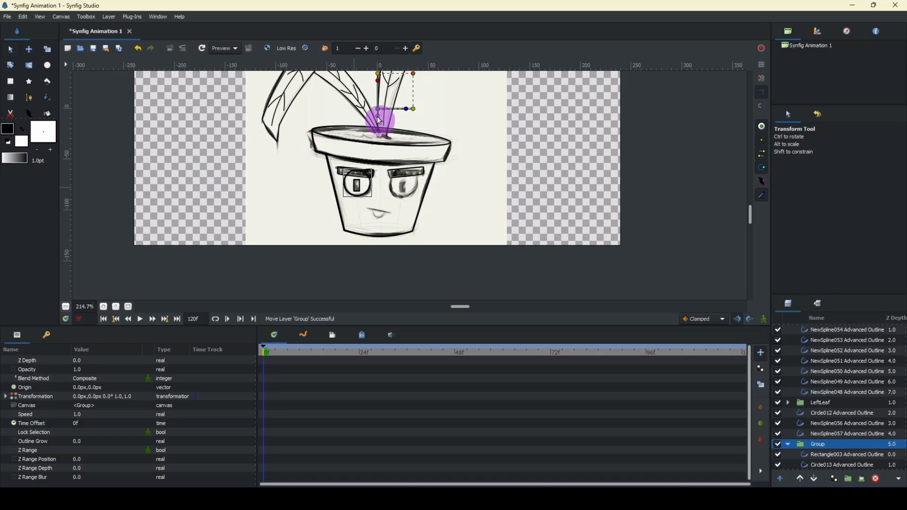
left_click_drag(380, 119, 356, 188)
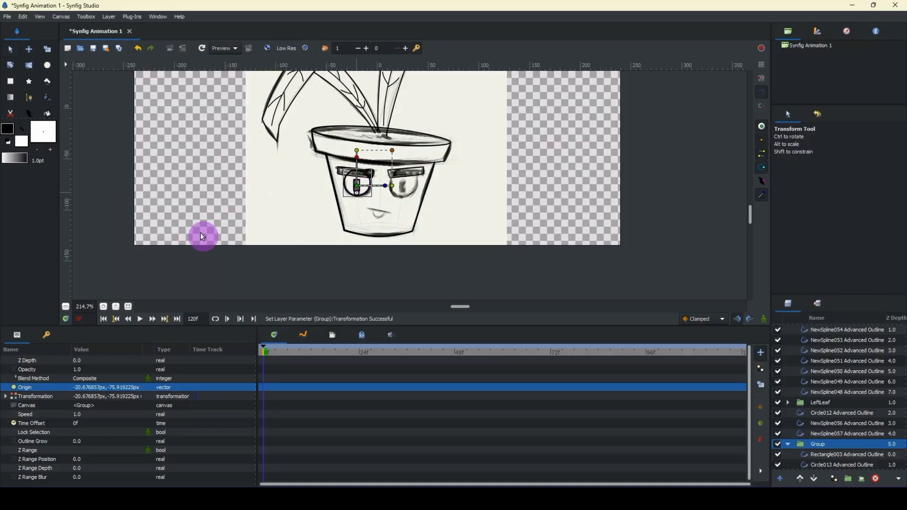
Step: Duplicate the eye group and move the copy onto the sketched right eye at about (25.4, -75.9) px
left_click(104, 307)
left_click(104, 307)
left_click(104, 307)
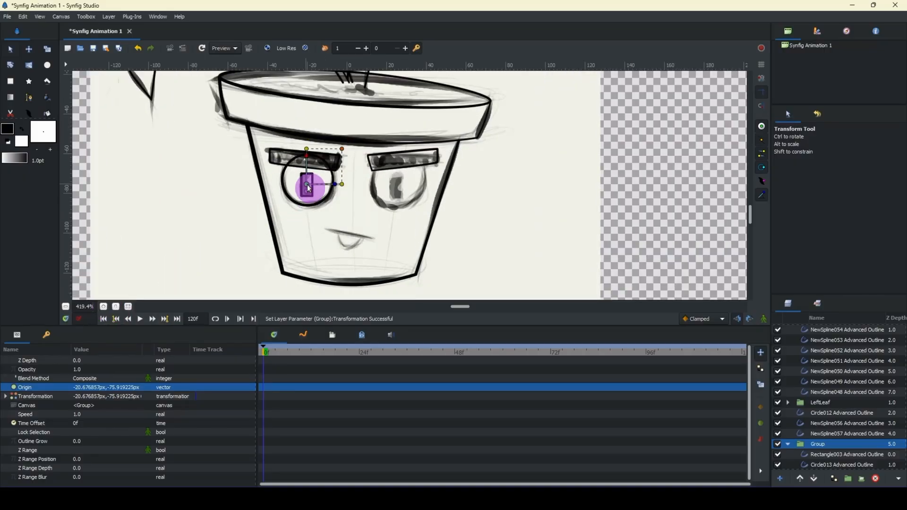
left_click_drag(307, 187, 401, 191)
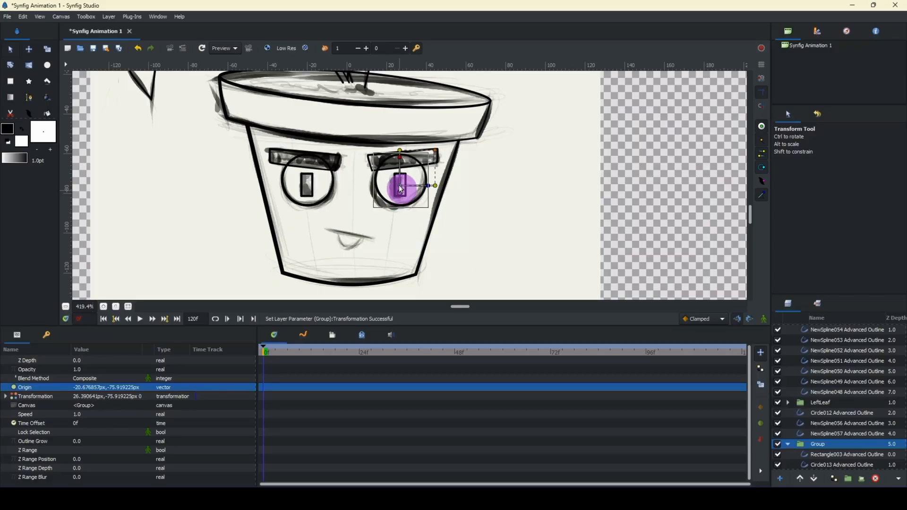
left_click_drag(400, 187, 400, 185)
key("ctrl+z")
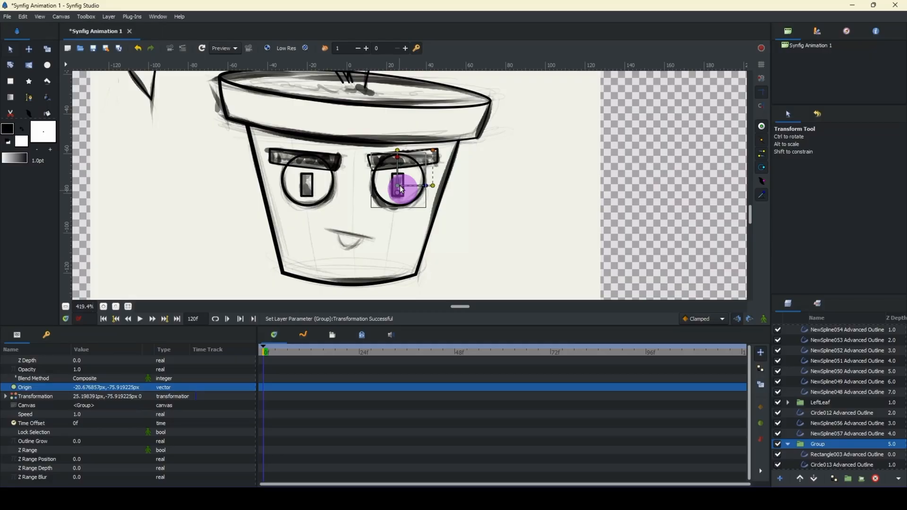
left_click_drag(400, 185, 400, 185)
left_click_drag(329, 149, 322, 142)
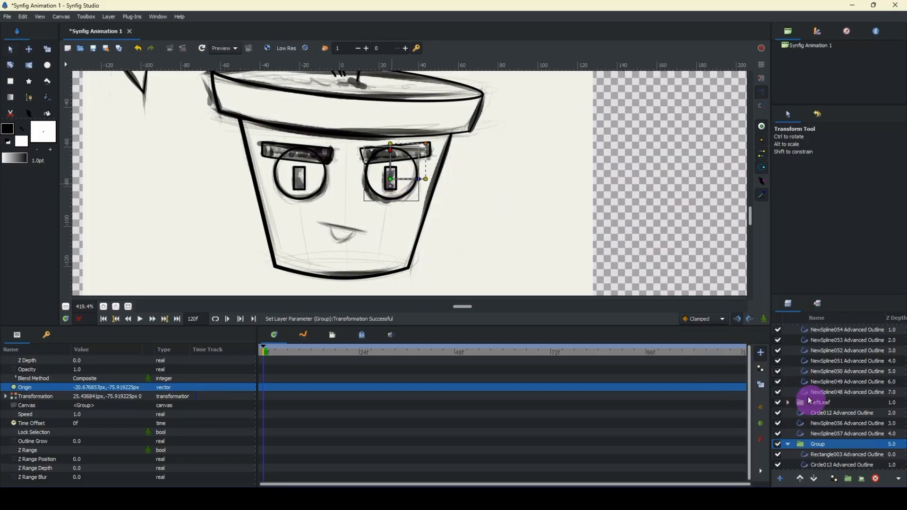
Step: Rename the copied eye group LeftEye, collapse it, and rename the original eye group RightEye
left_click(817, 447)
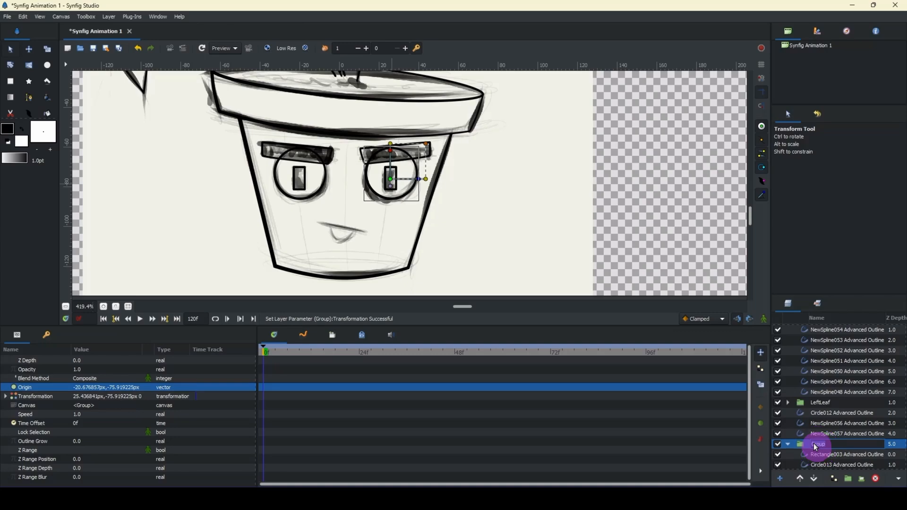
type("LeftEye")
key("Return")
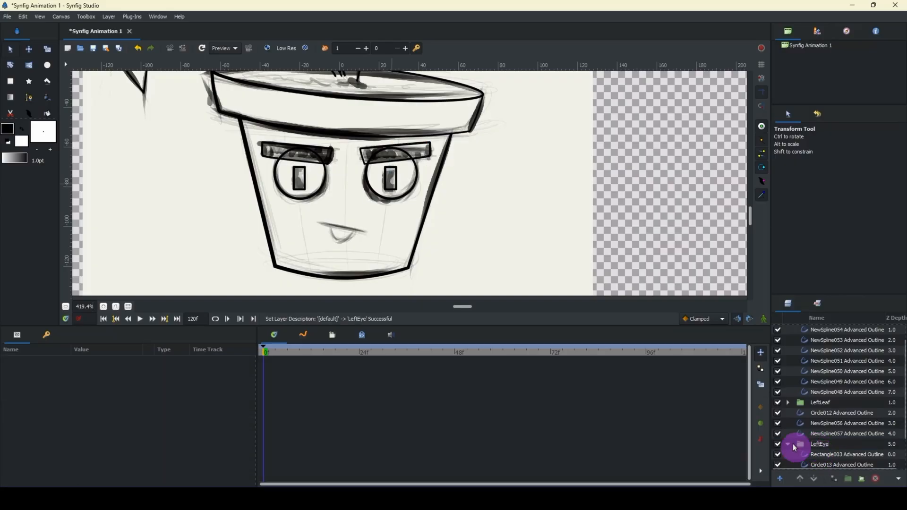
left_click(789, 444)
double_click(819, 455)
type("RightEye")
key("Return")
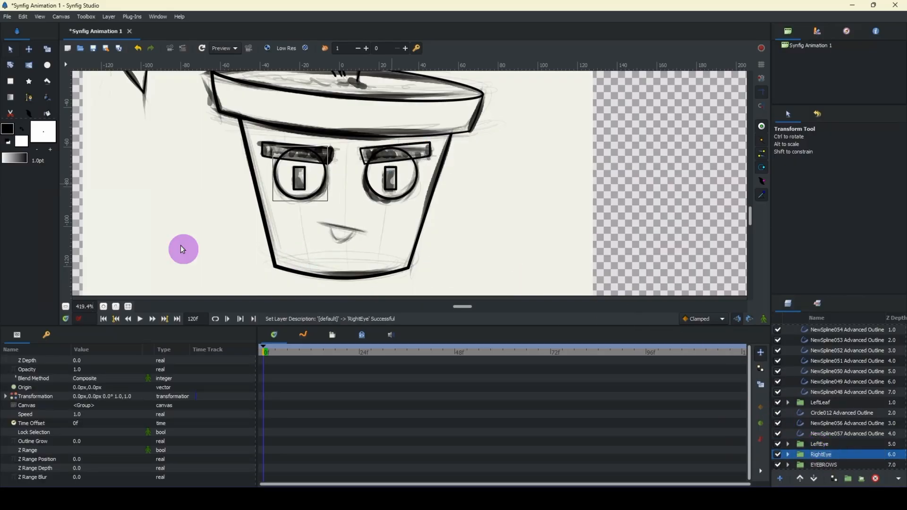
Step: Hide the PlantConcept.jpg sketch group to examine the eye and eyebrow outlines on their own, and show it again
left_click(66, 307)
double_click(66, 307)
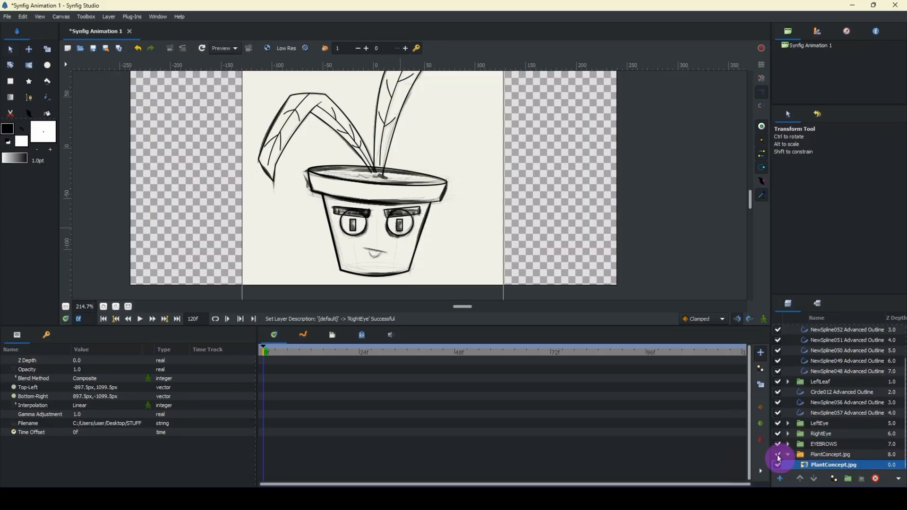
left_click(777, 454)
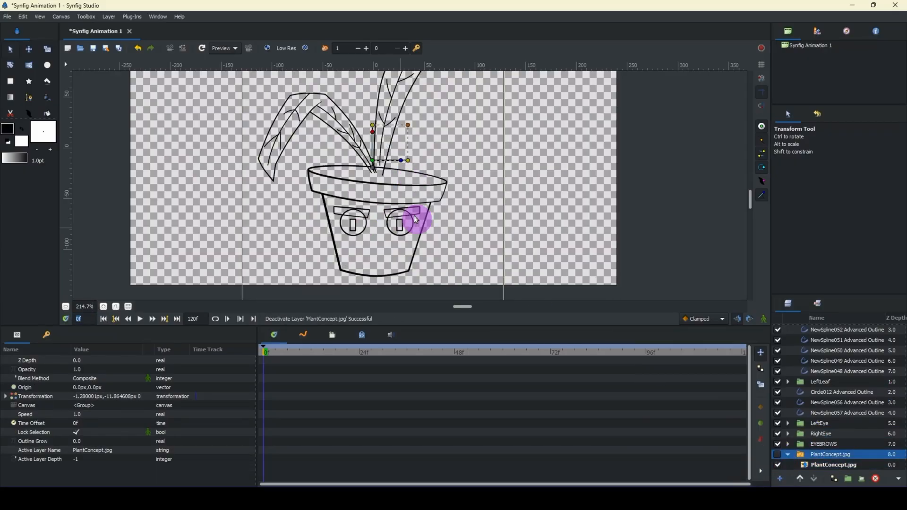
mouse_move(405, 217)
left_mouse_down()
mouse_move(449, 231)
mouse_move(411, 208)
left_mouse_up()
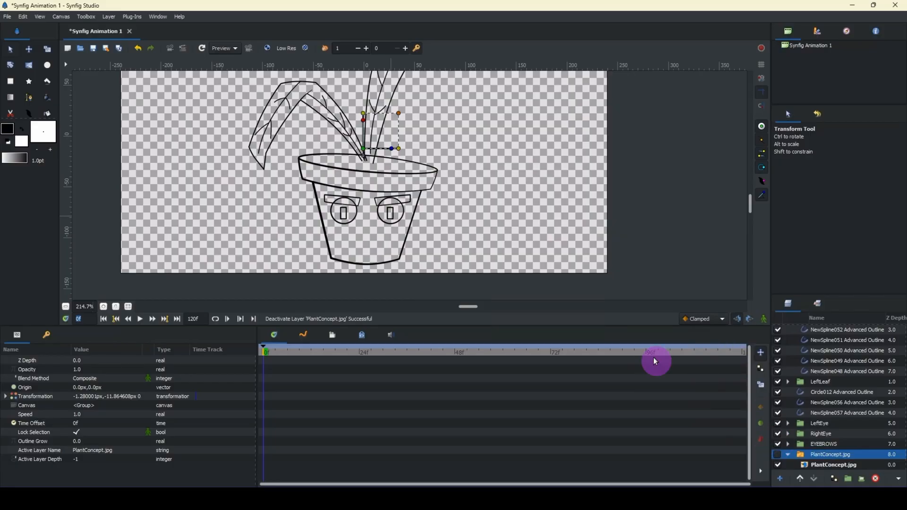
left_click(777, 455)
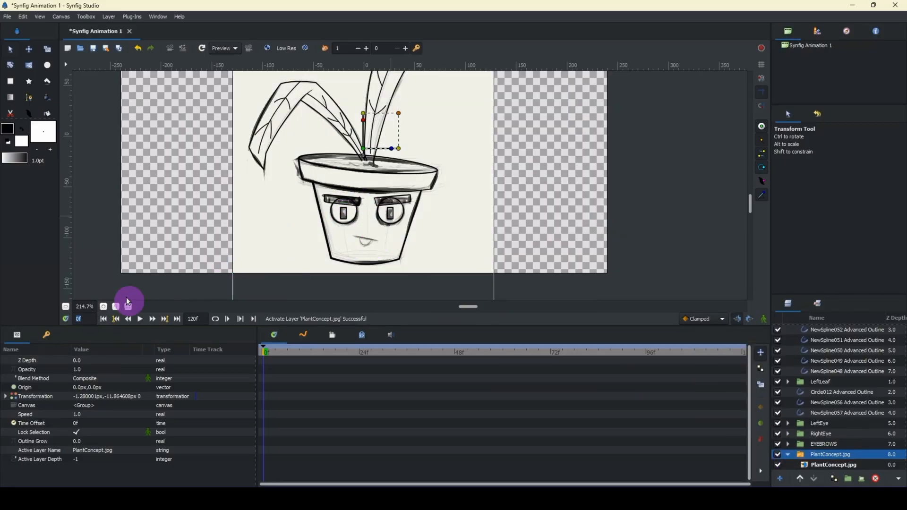
Step: Draw the straight mouth line over the sketch as an advanced outline spline with a 0.8 px brush size
left_click(103, 306)
left_click(103, 306)
left_click(103, 307)
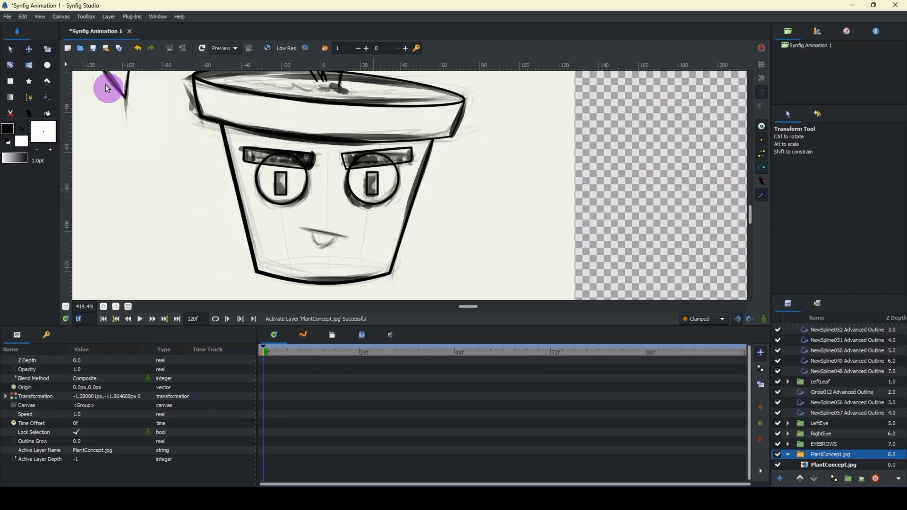
left_click(29, 97)
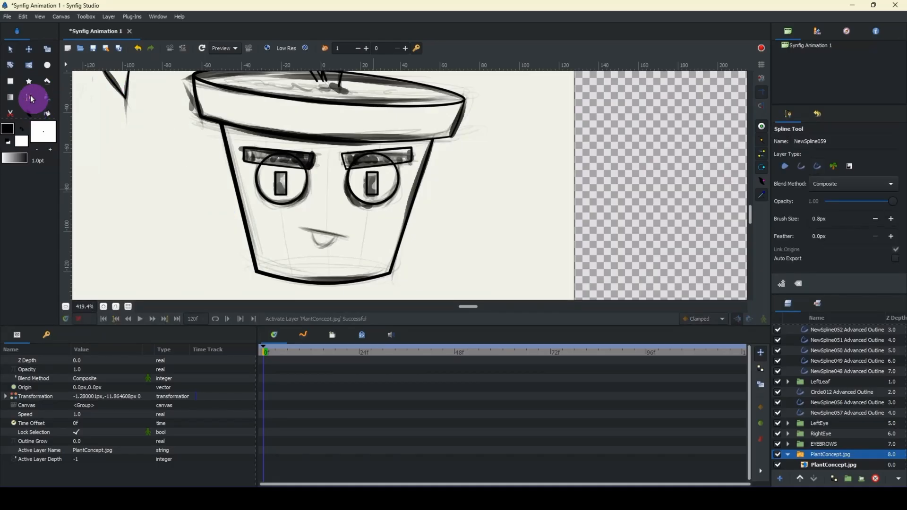
left_click(306, 233)
left_click_drag(302, 228, 319, 231)
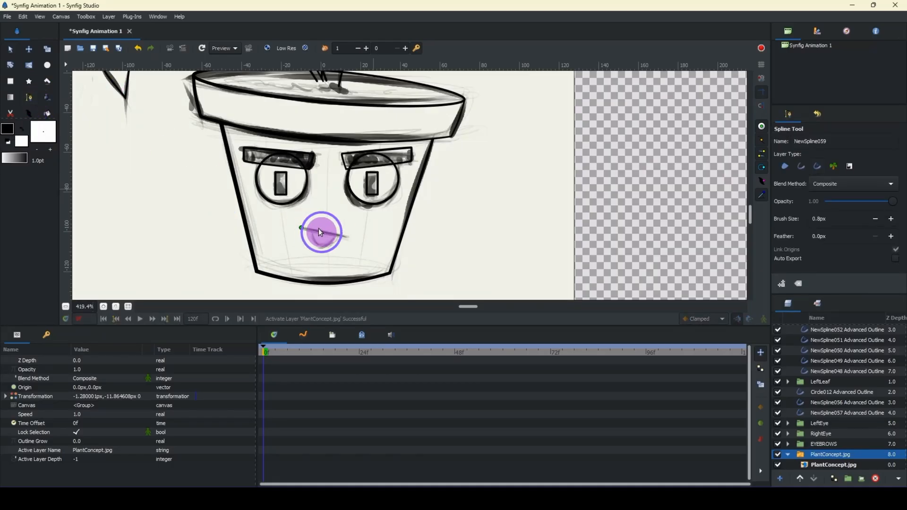
left_click(345, 237)
key("Return")
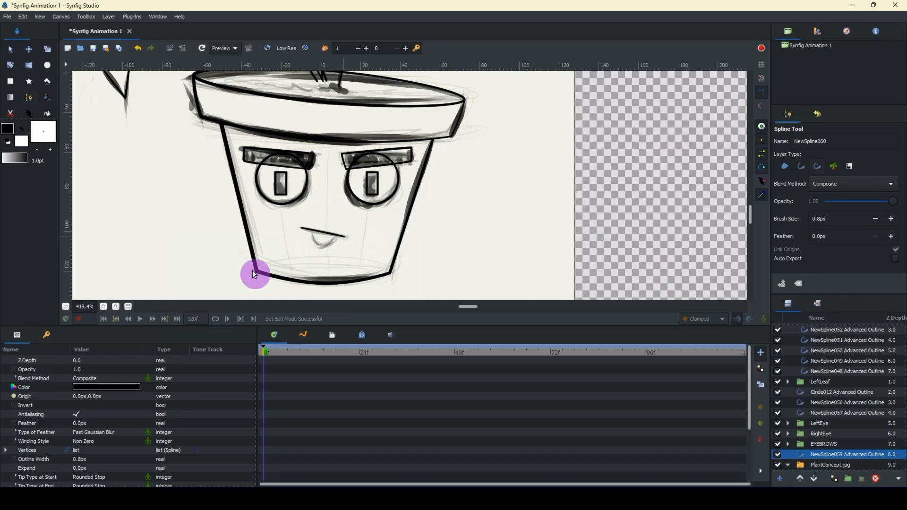
Step: Adjust the width point at the left end of the mouth line and deselect the line
left_click(103, 307)
left_click(104, 306)
left_click(104, 307)
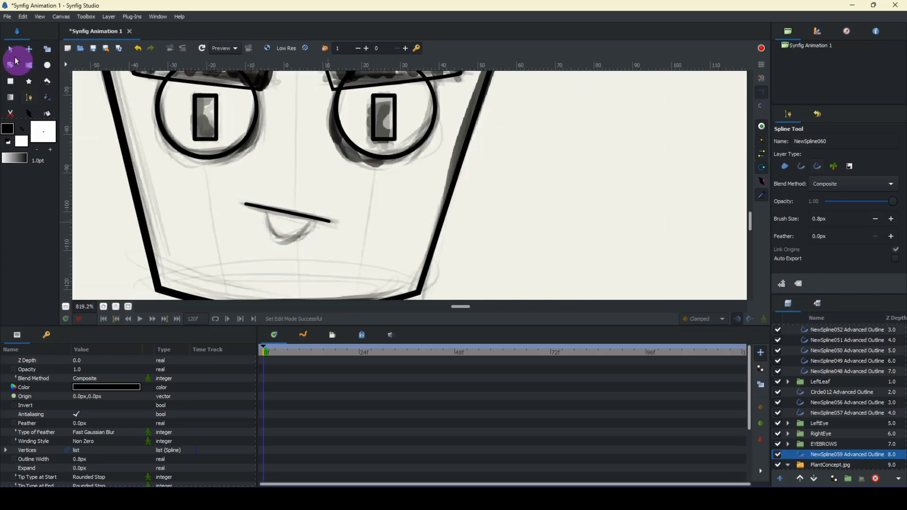
left_click(15, 57)
left_click(296, 214)
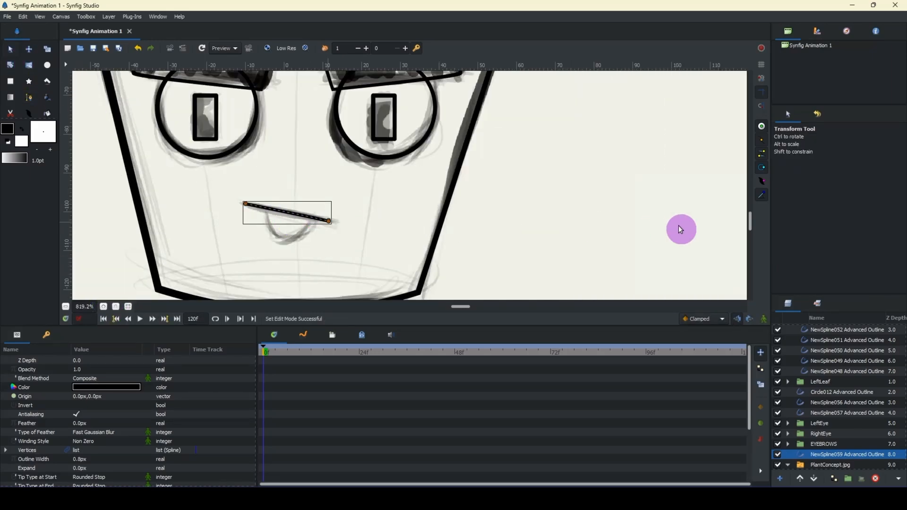
left_click(259, 208)
left_click_drag(258, 206, 256, 206)
left_click(355, 270)
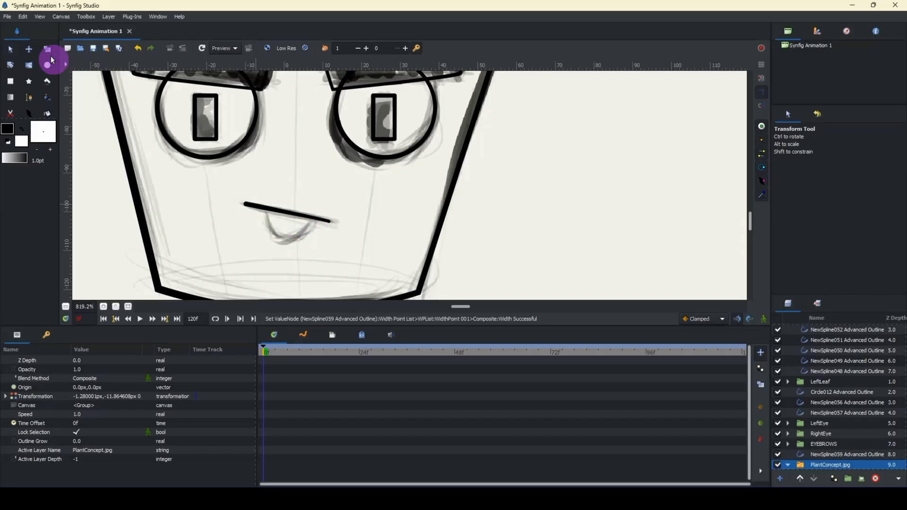
Step: Draw the curved lower lip beneath the mouth line as a three-point advanced outline spline with a 0.8 px brush size
left_click(29, 97)
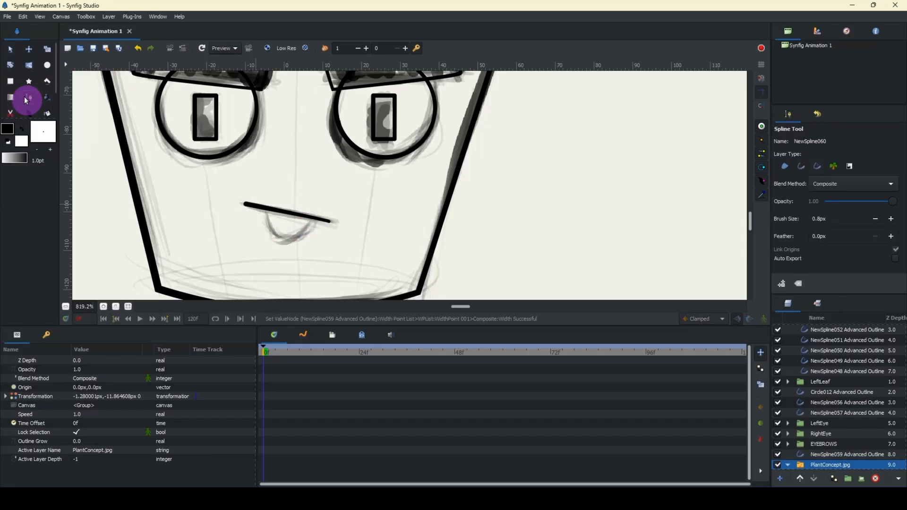
left_click(265, 208)
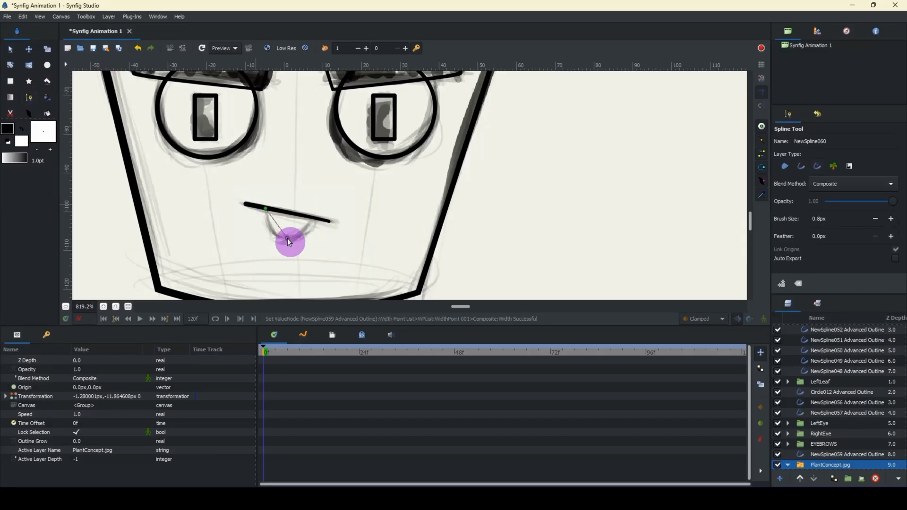
left_click_drag(291, 238, 309, 242)
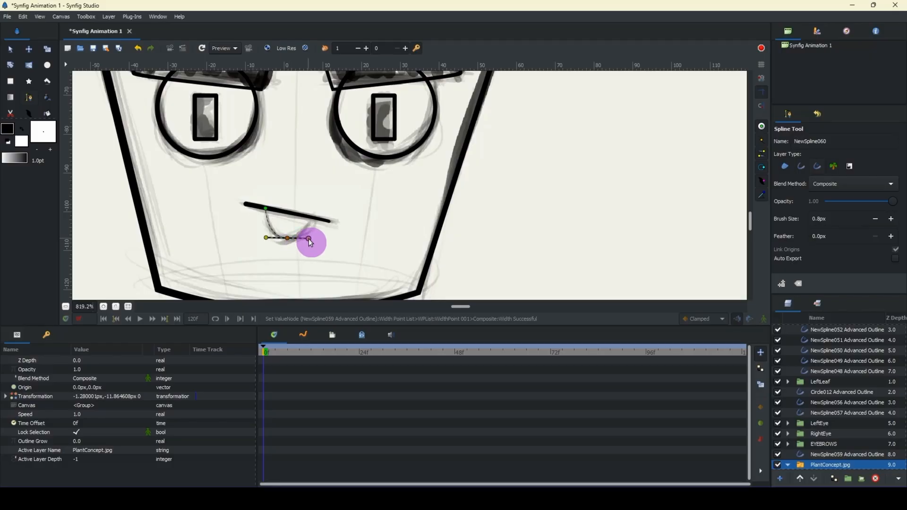
left_click(312, 222)
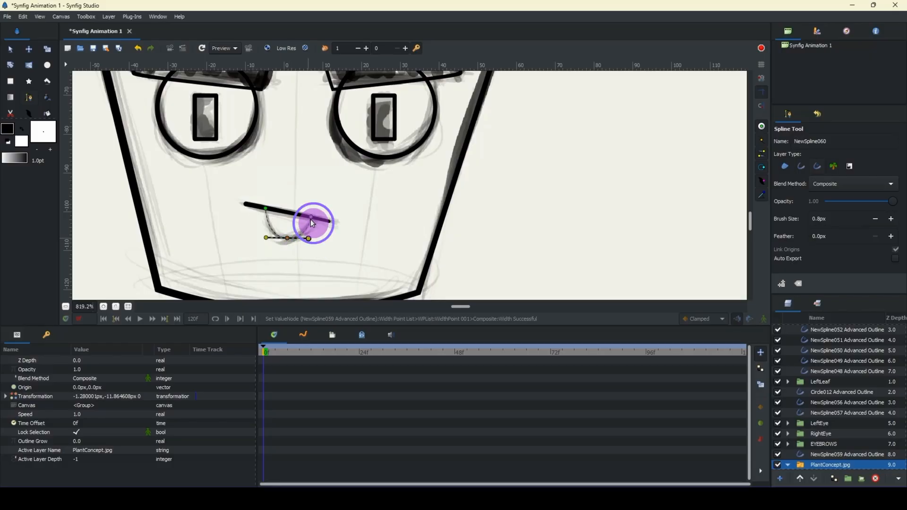
key("Return")
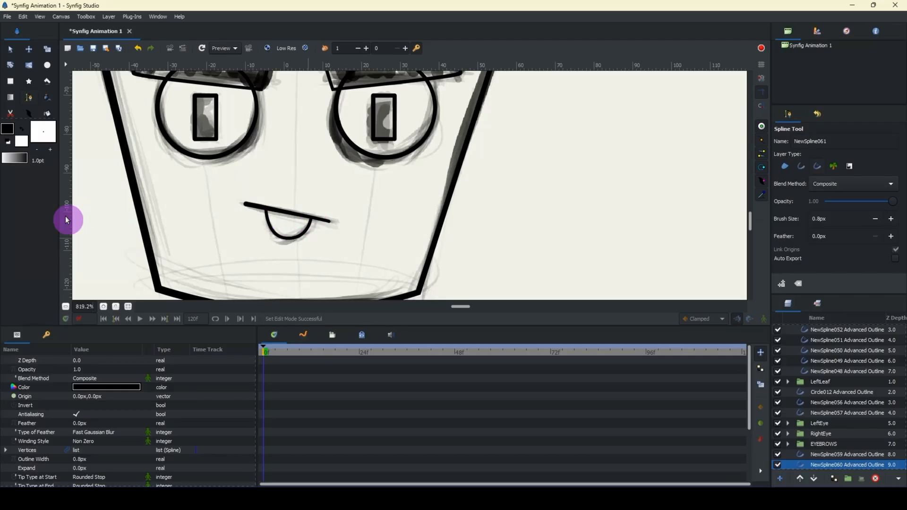
Step: Hide the PlantConcept.jpg sketch group to check the face outlines with the new mouth, and show the sketch again
left_click(65, 306)
left_click(66, 306)
left_click(65, 306)
left_click(66, 306)
left_click(66, 306)
left_click(66, 306)
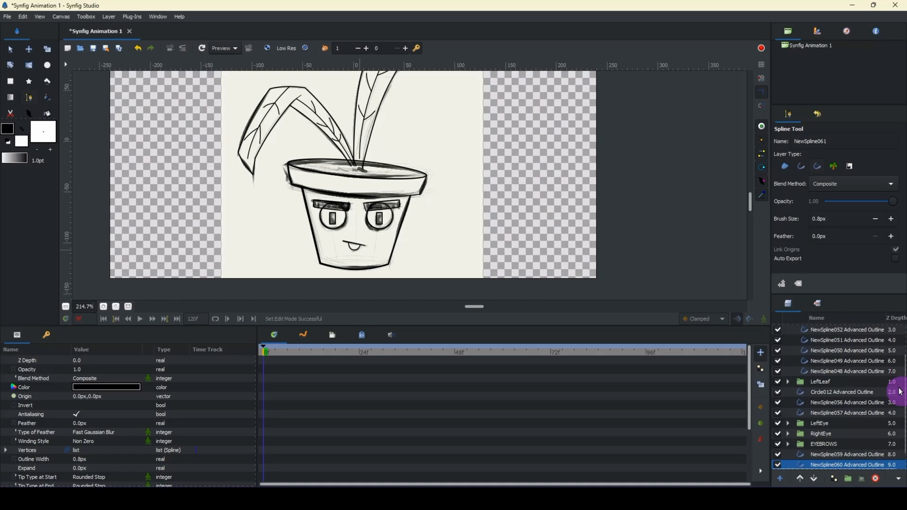
left_click(800, 444)
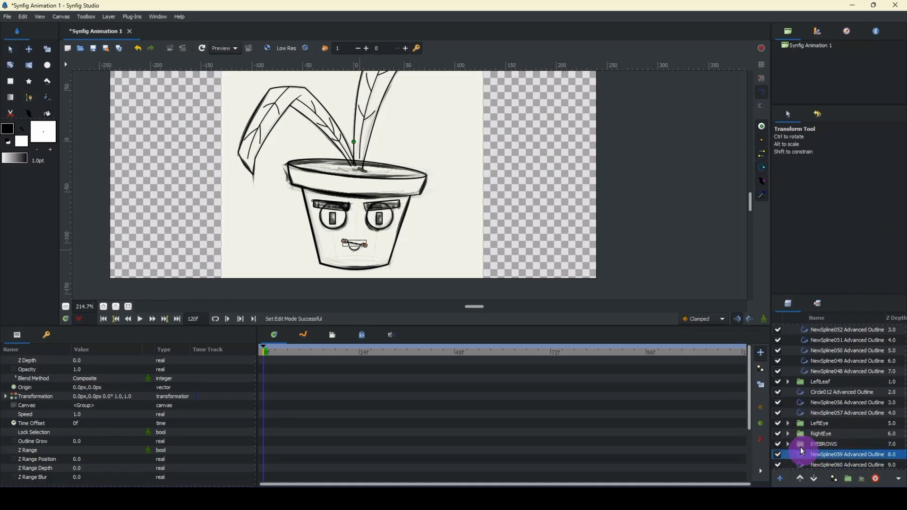
left_click(777, 452)
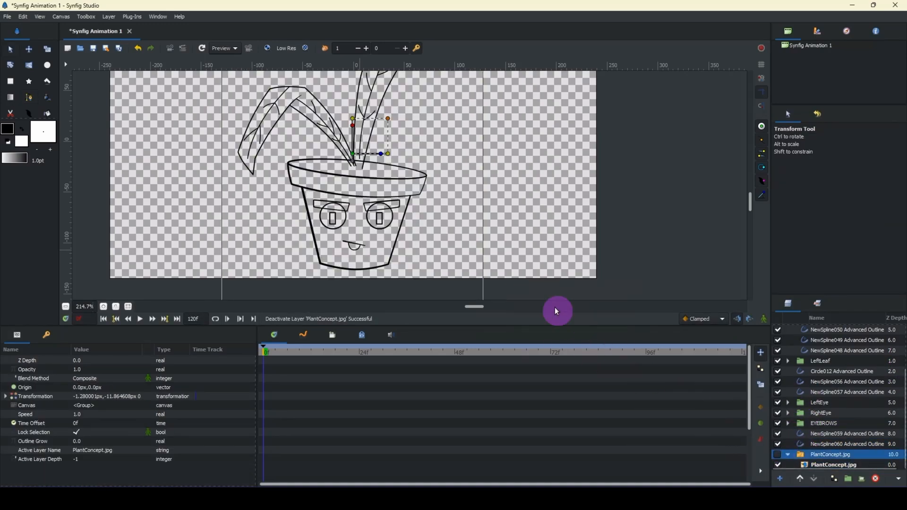
left_click_drag(435, 241, 455, 245)
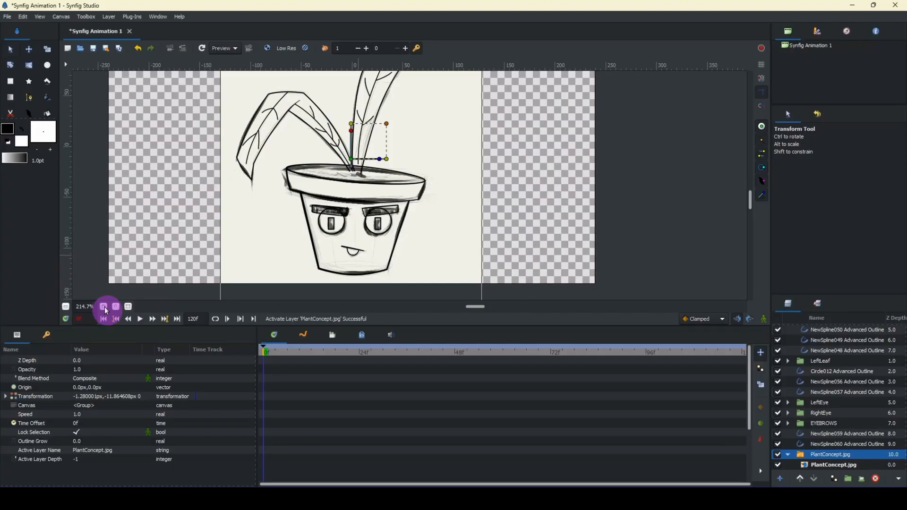
left_click(104, 307)
left_click(104, 308)
left_click_drag(257, 237, 277, 197)
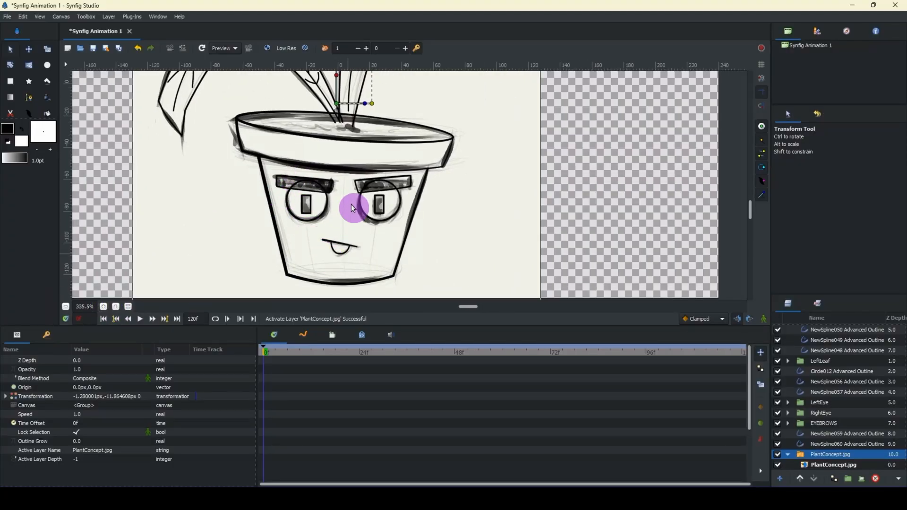